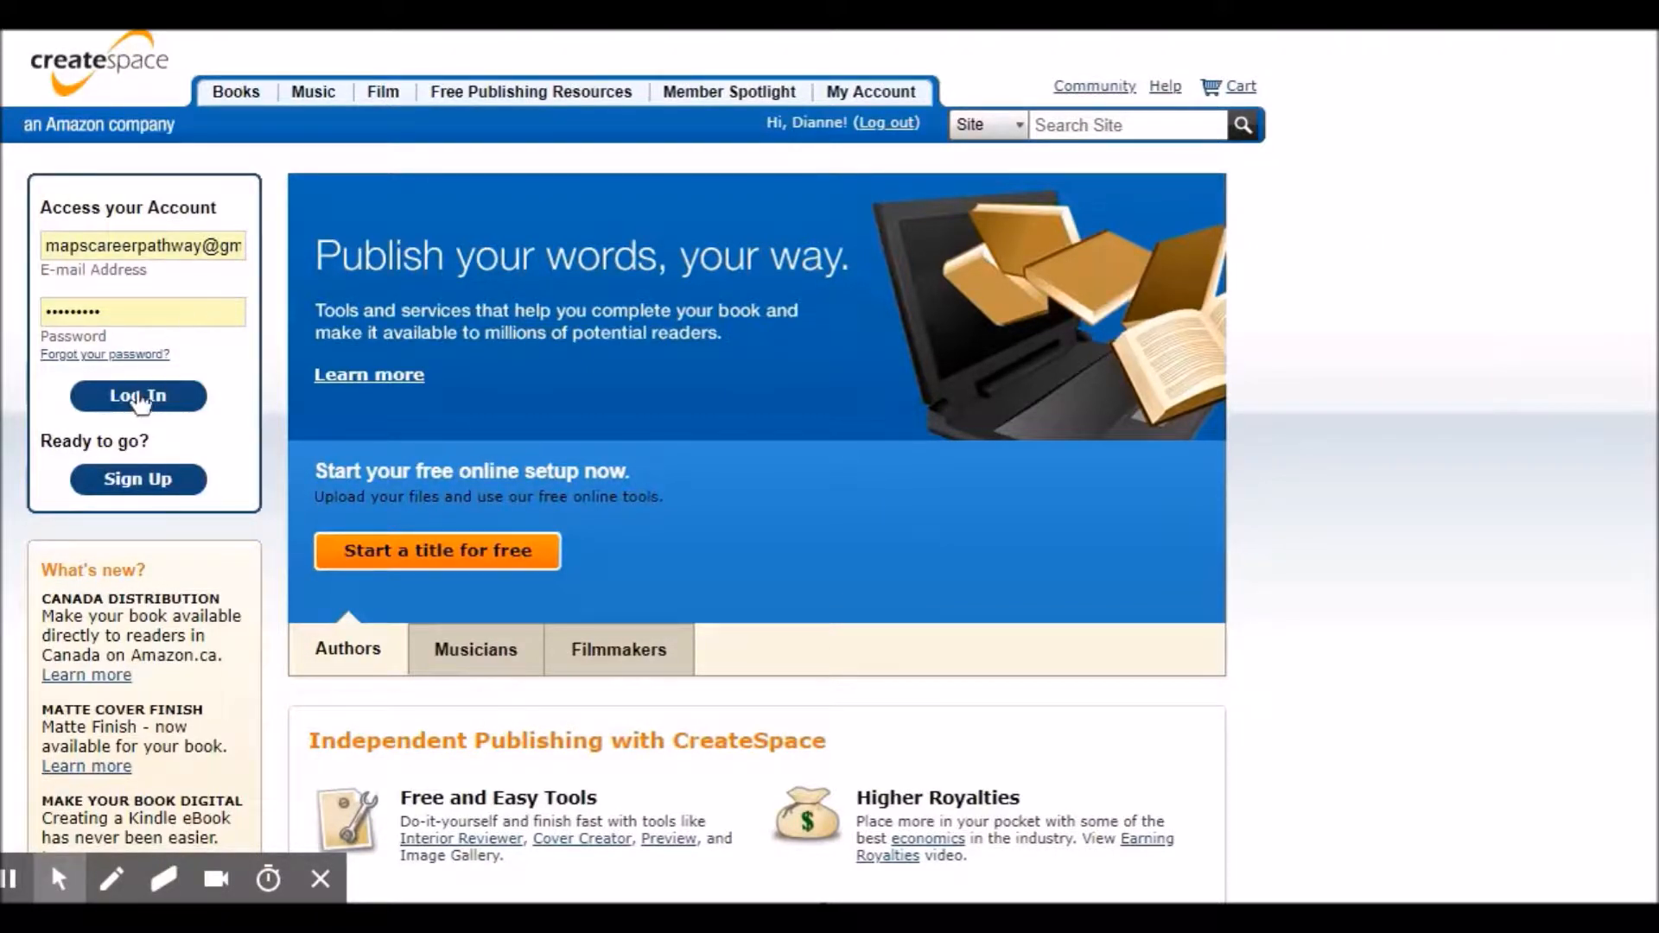
Log in to the member account and open the Cover setup page of the After the Rain project
left_click(138, 398)
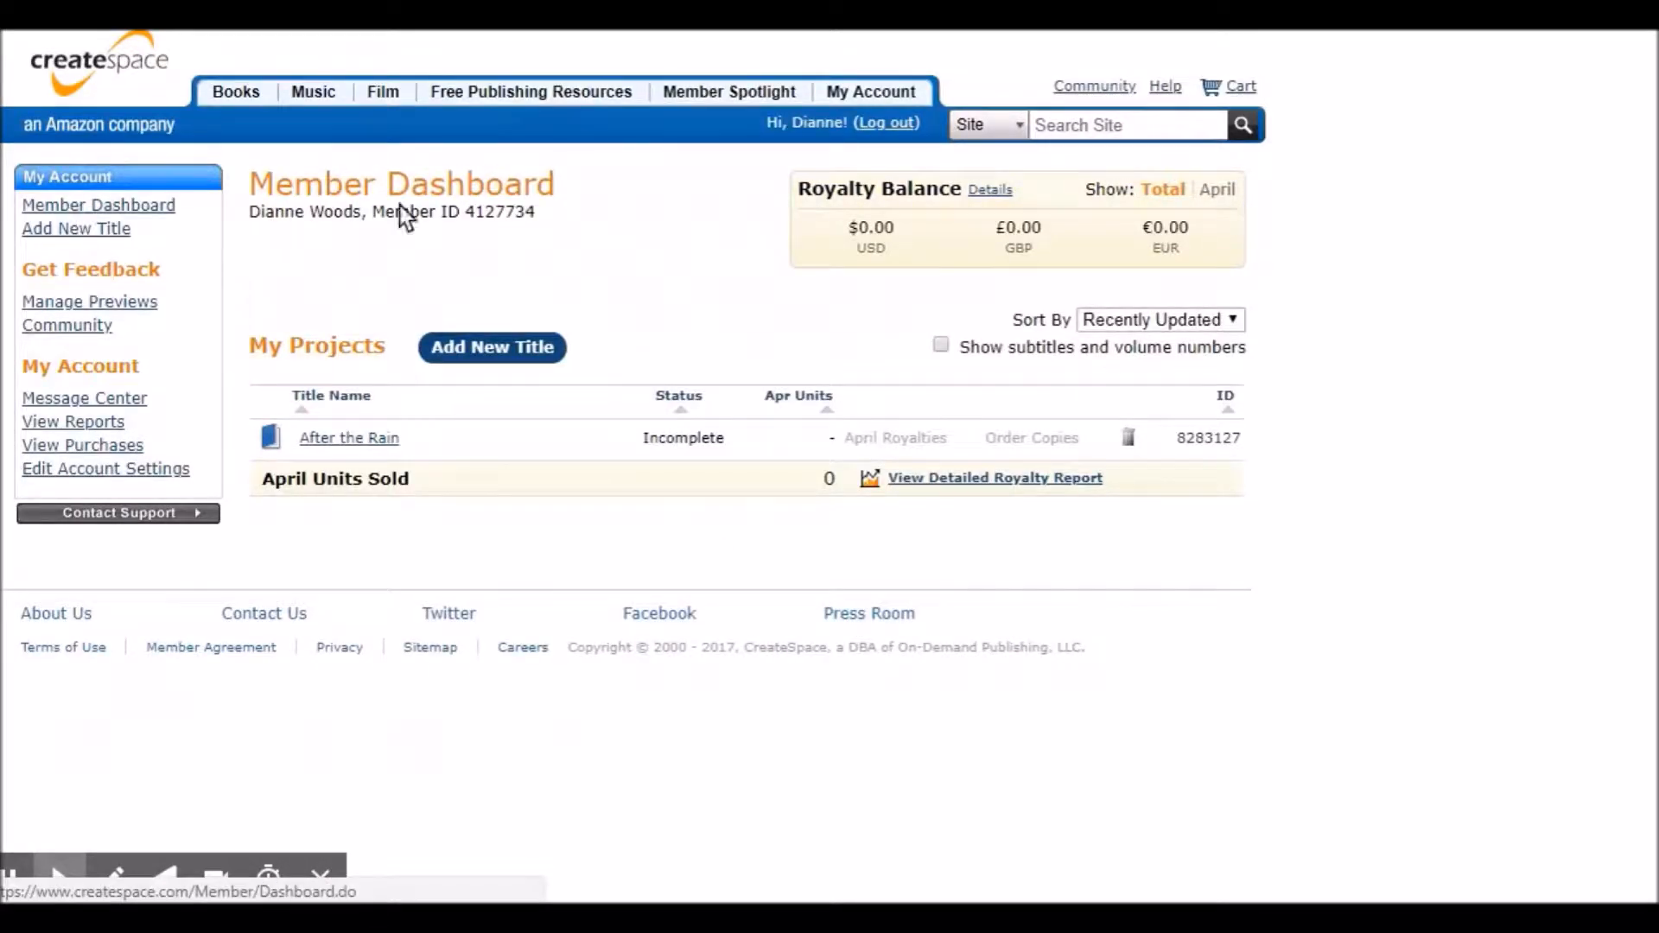
left_click(326, 443)
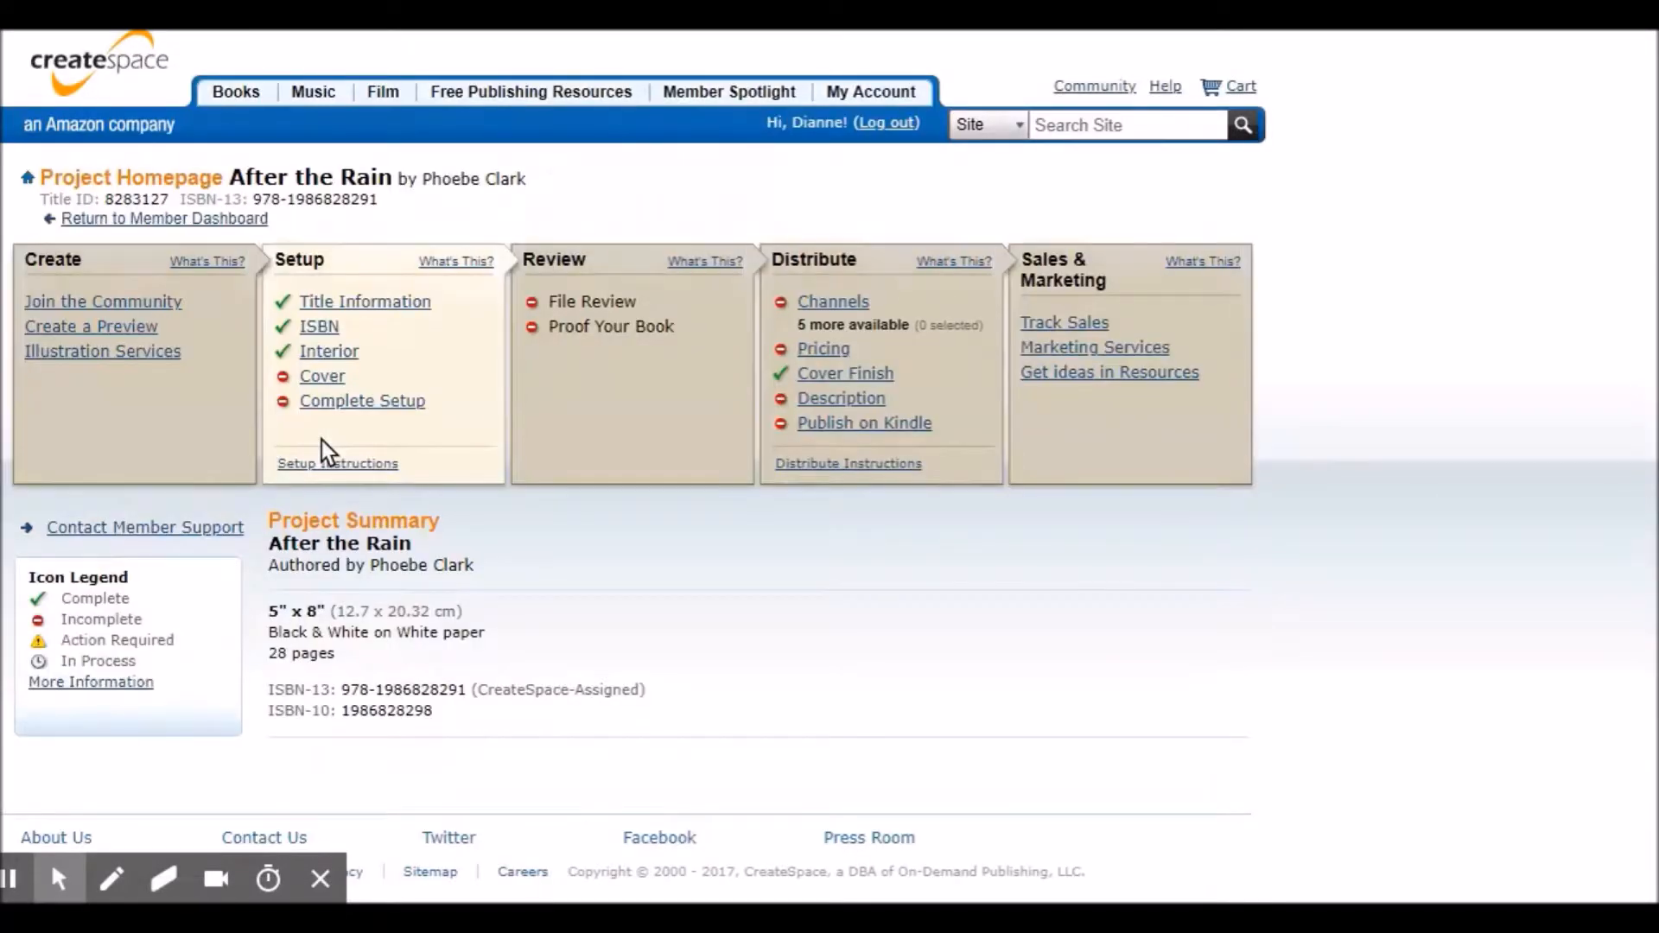
left_click(317, 386)
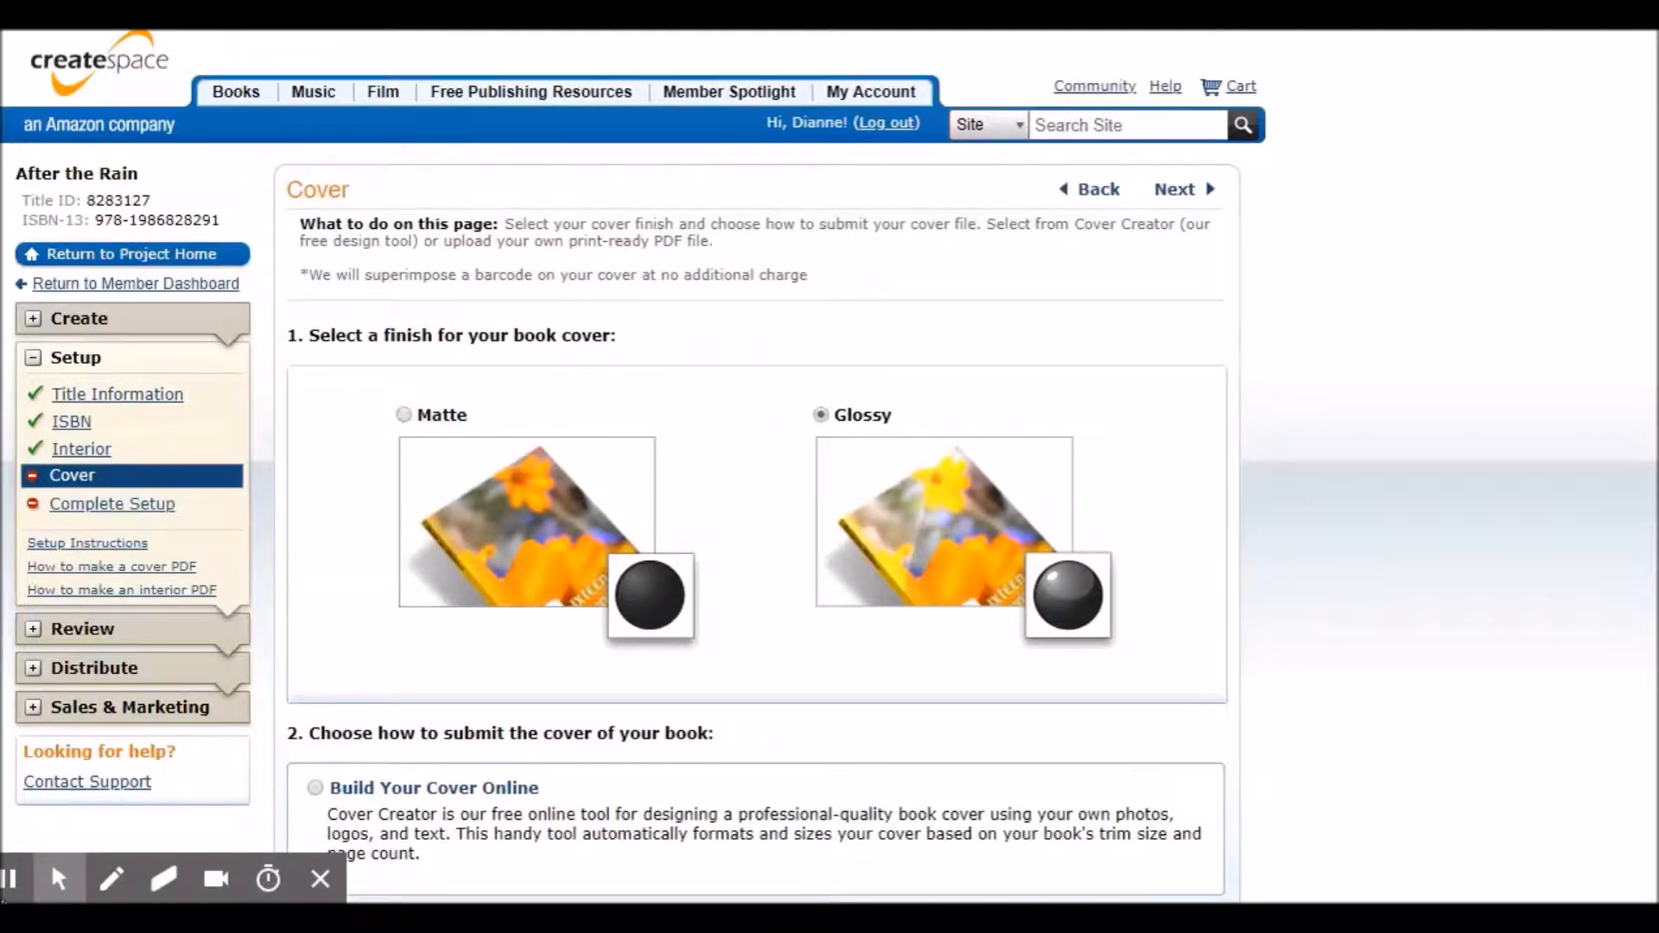
Choose to build the book cover online and launch Cover Creator
left_click(8, 888)
left_click(8, 887)
scroll(518, 631, "down", 5)
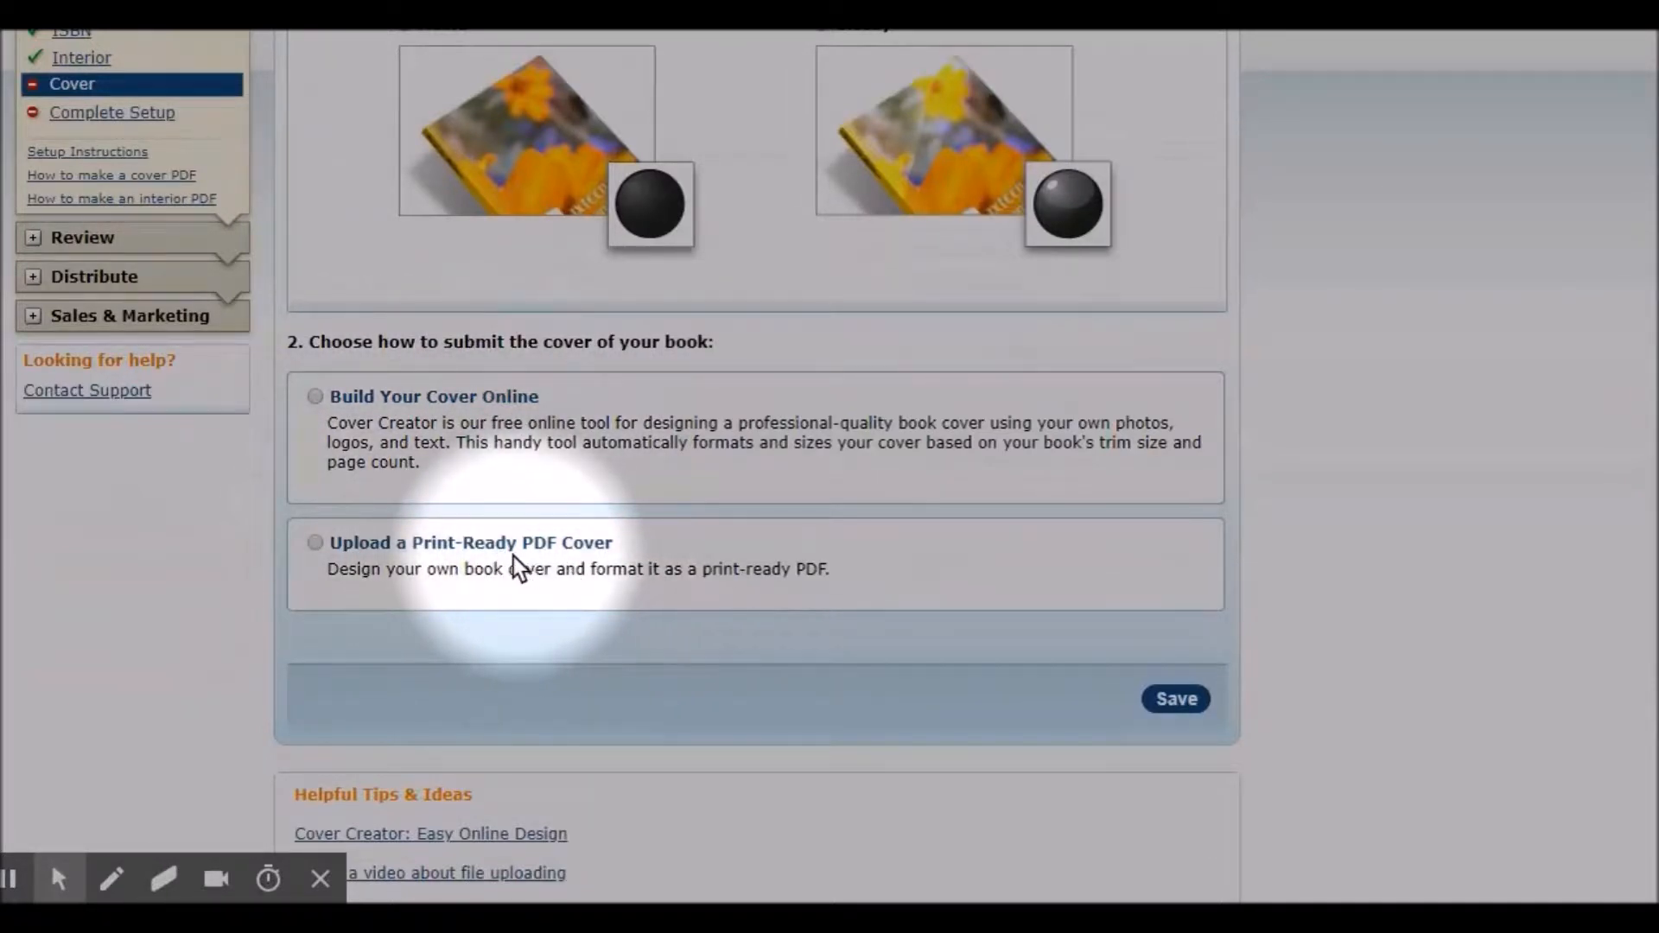
left_click(317, 397)
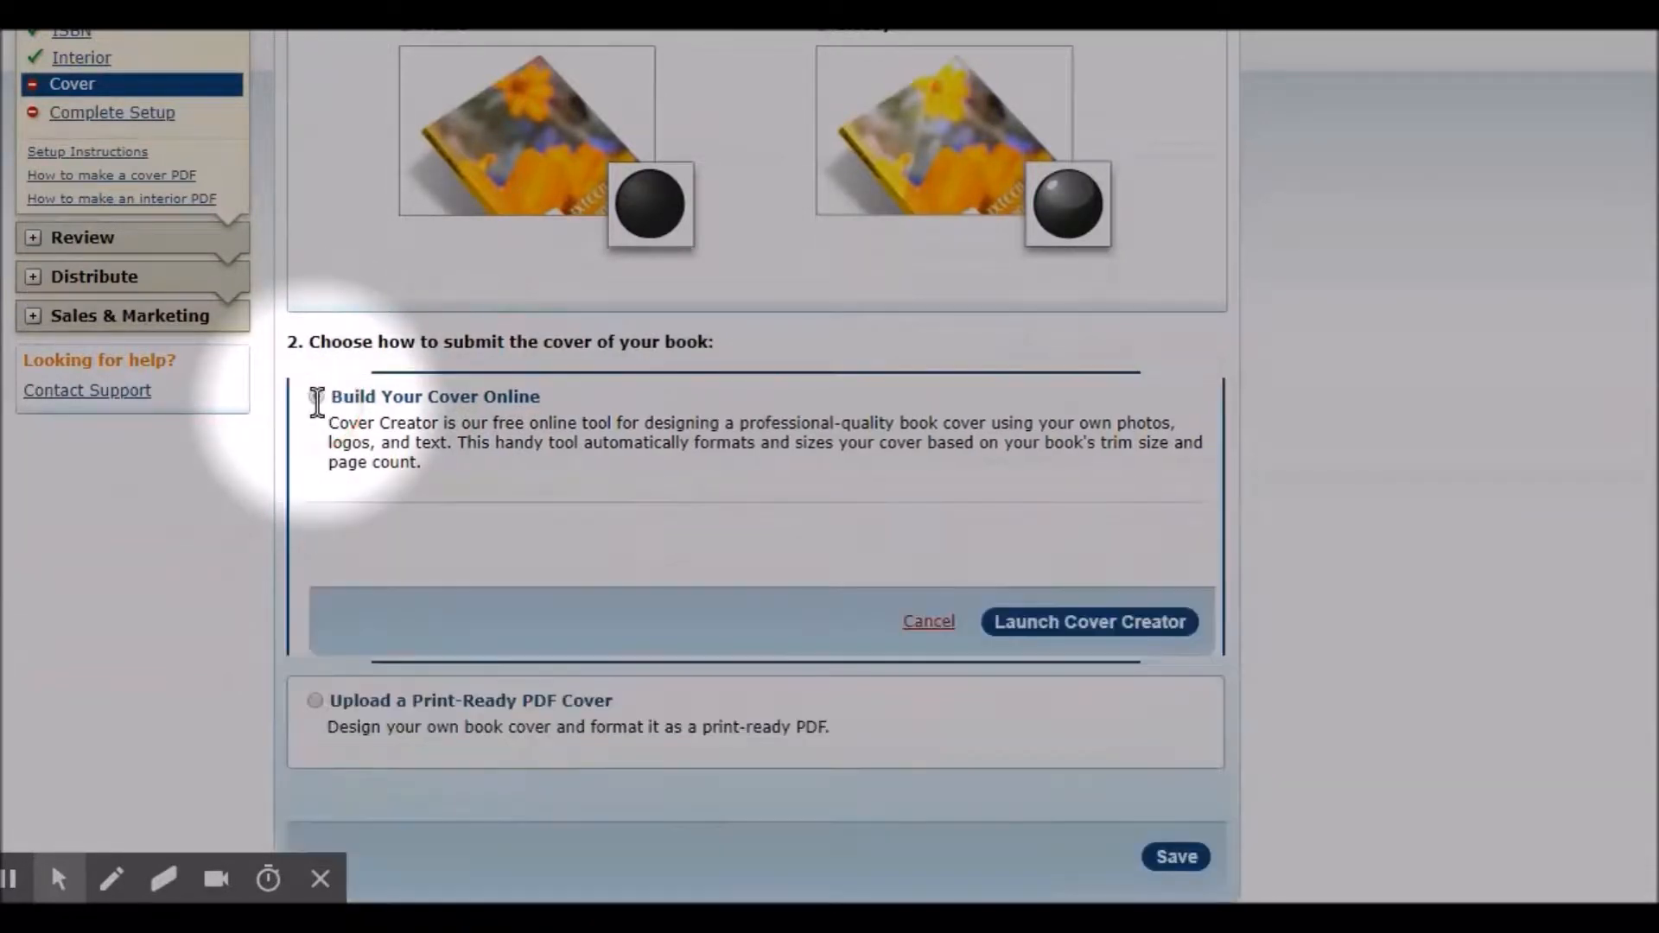
left_click(1072, 635)
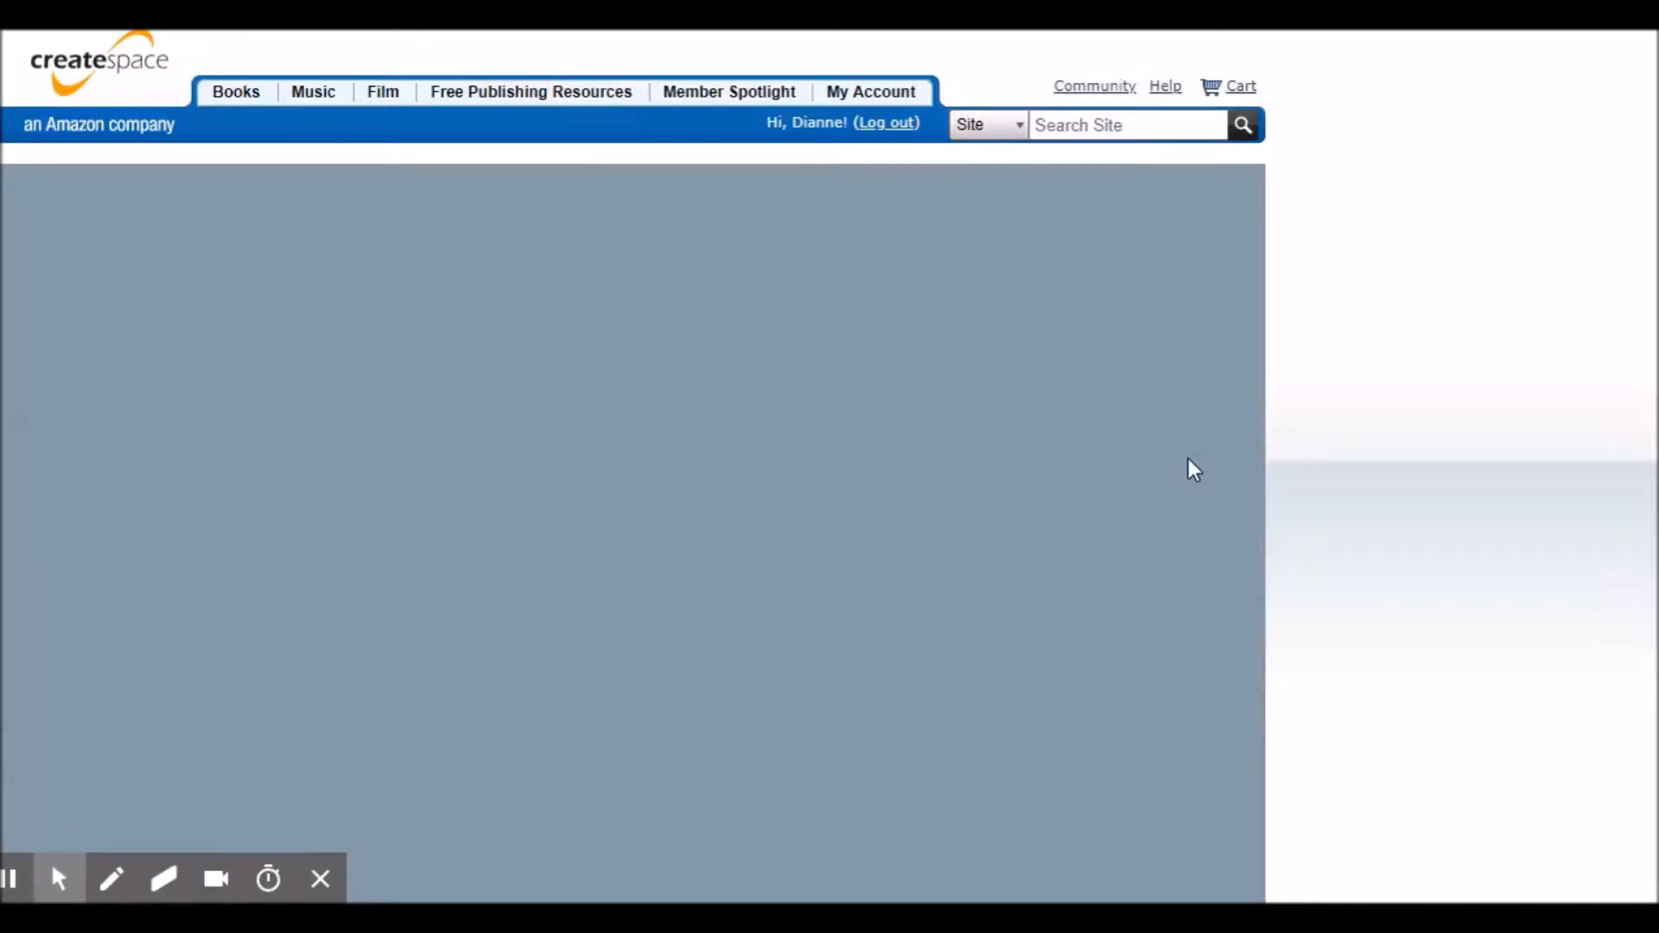
Look through the available cover designs on pages 1 to 4 and return to the first page
scroll(1288, 445, "down", 3)
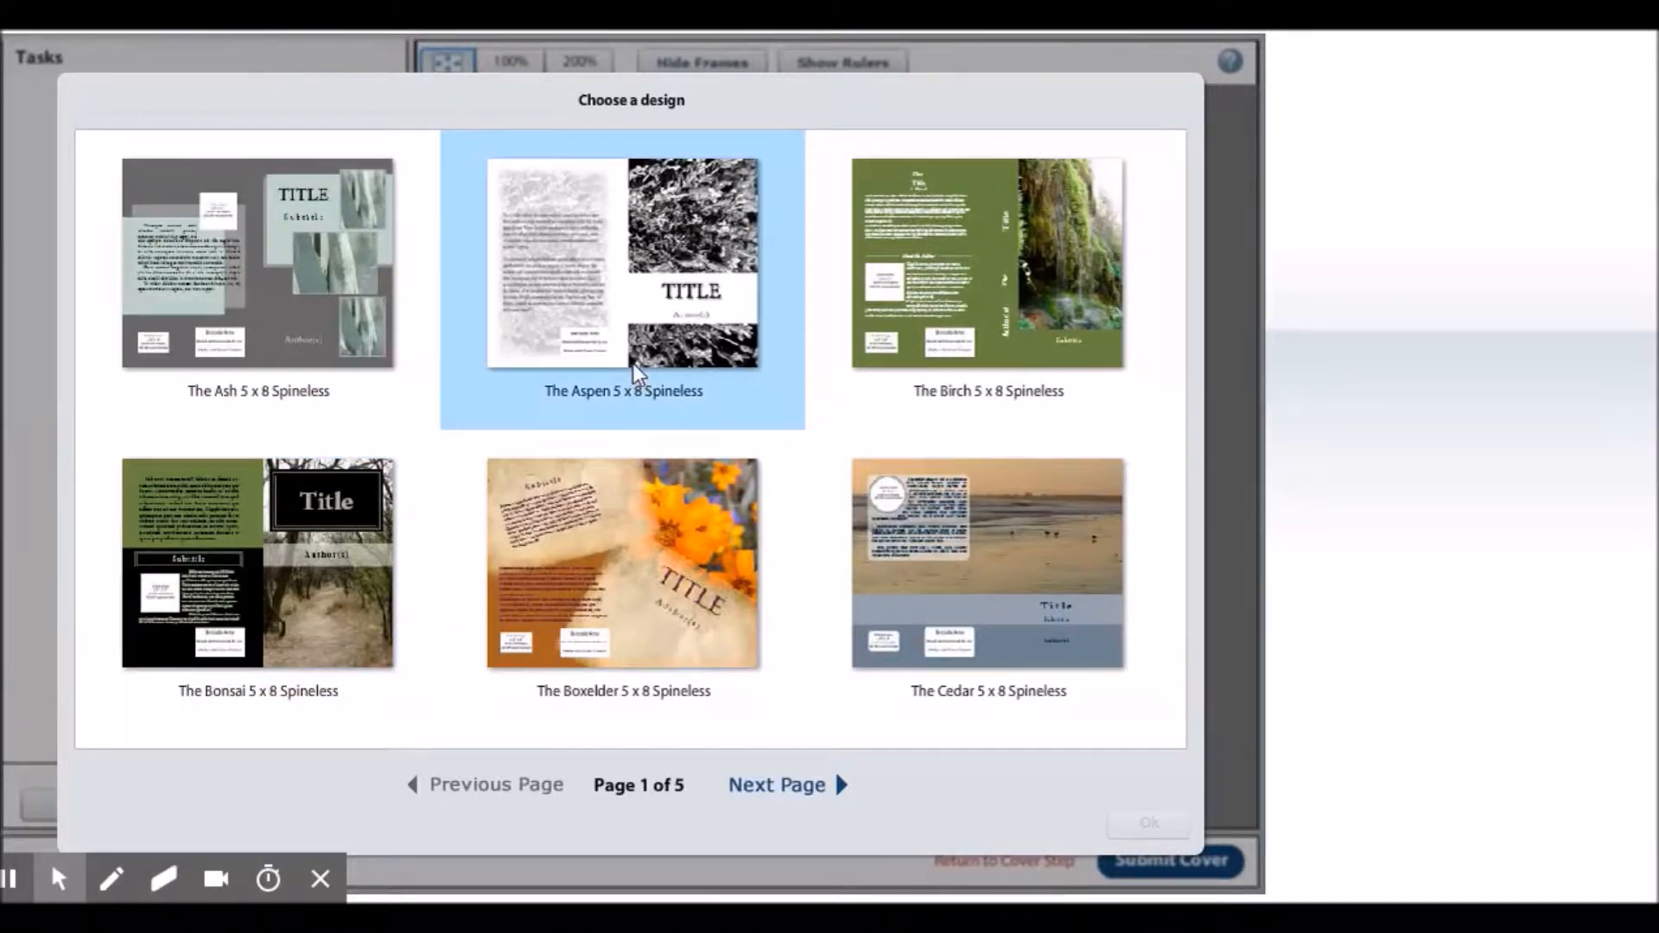
left_click(652, 266)
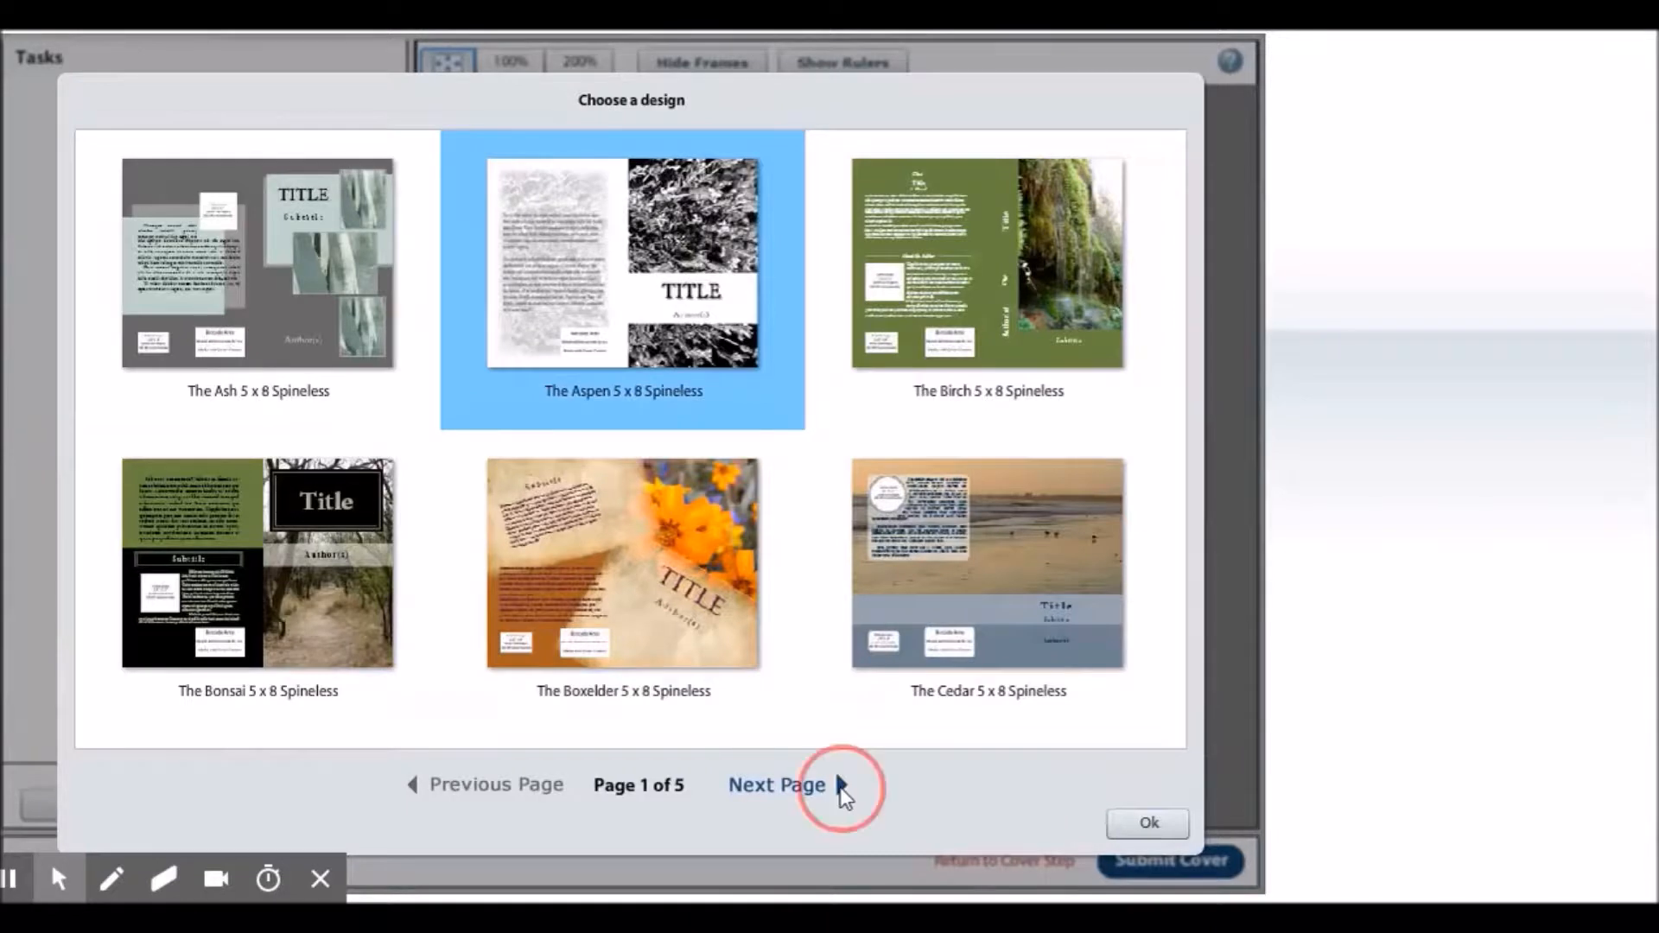
left_click(840, 786)
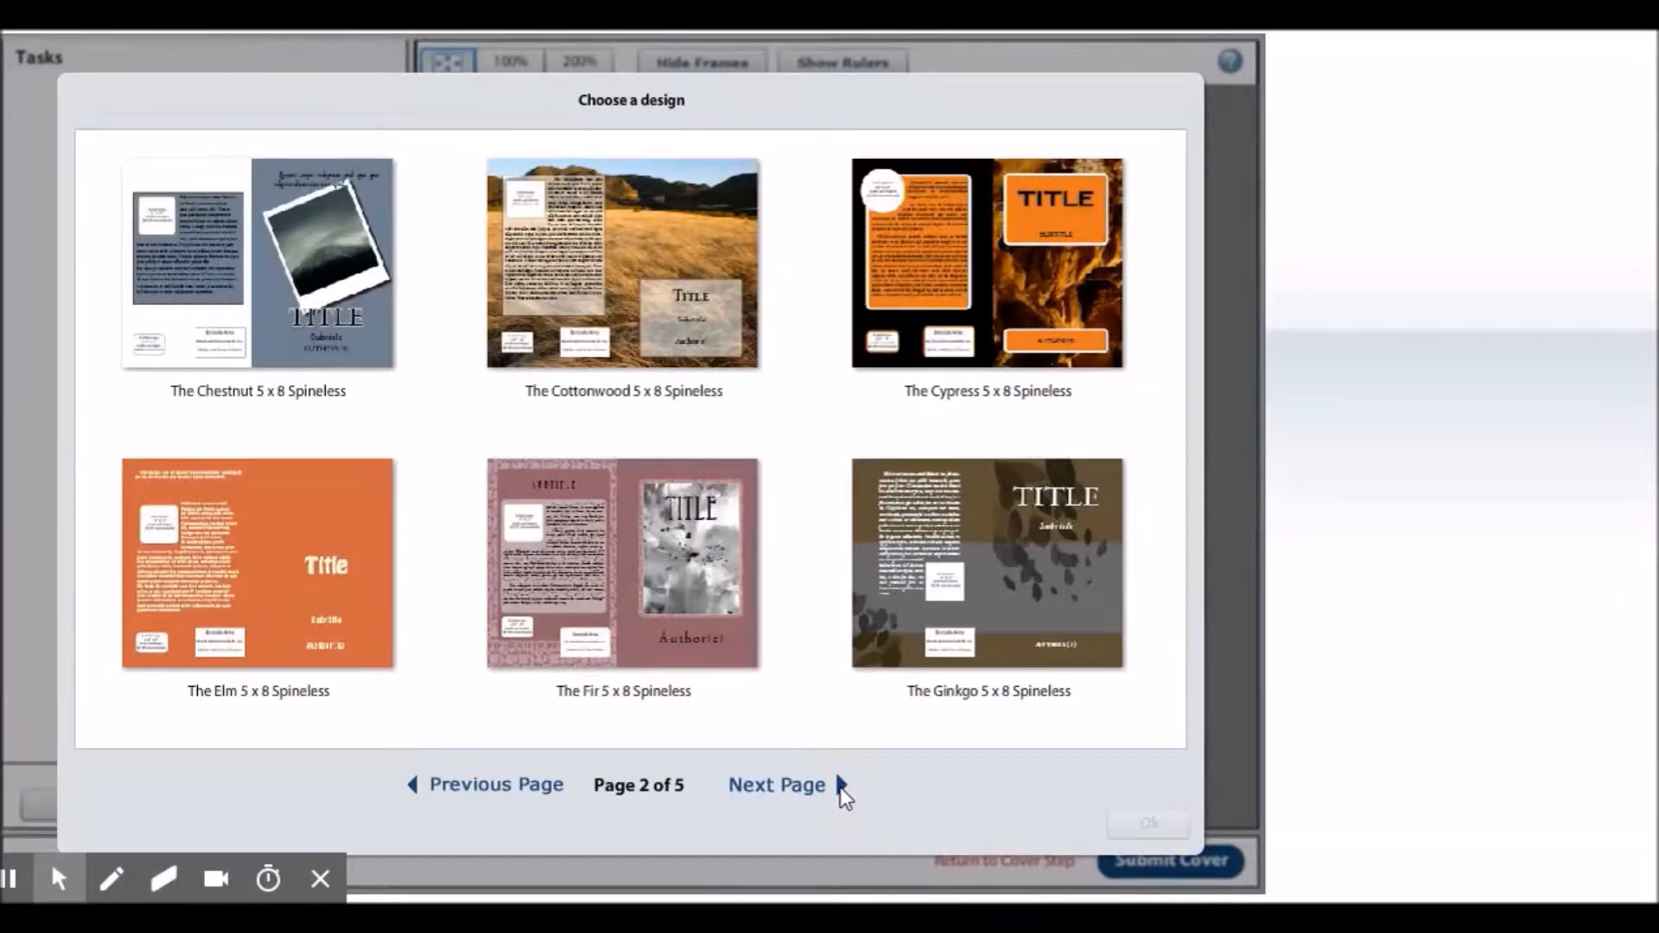
left_click(840, 786)
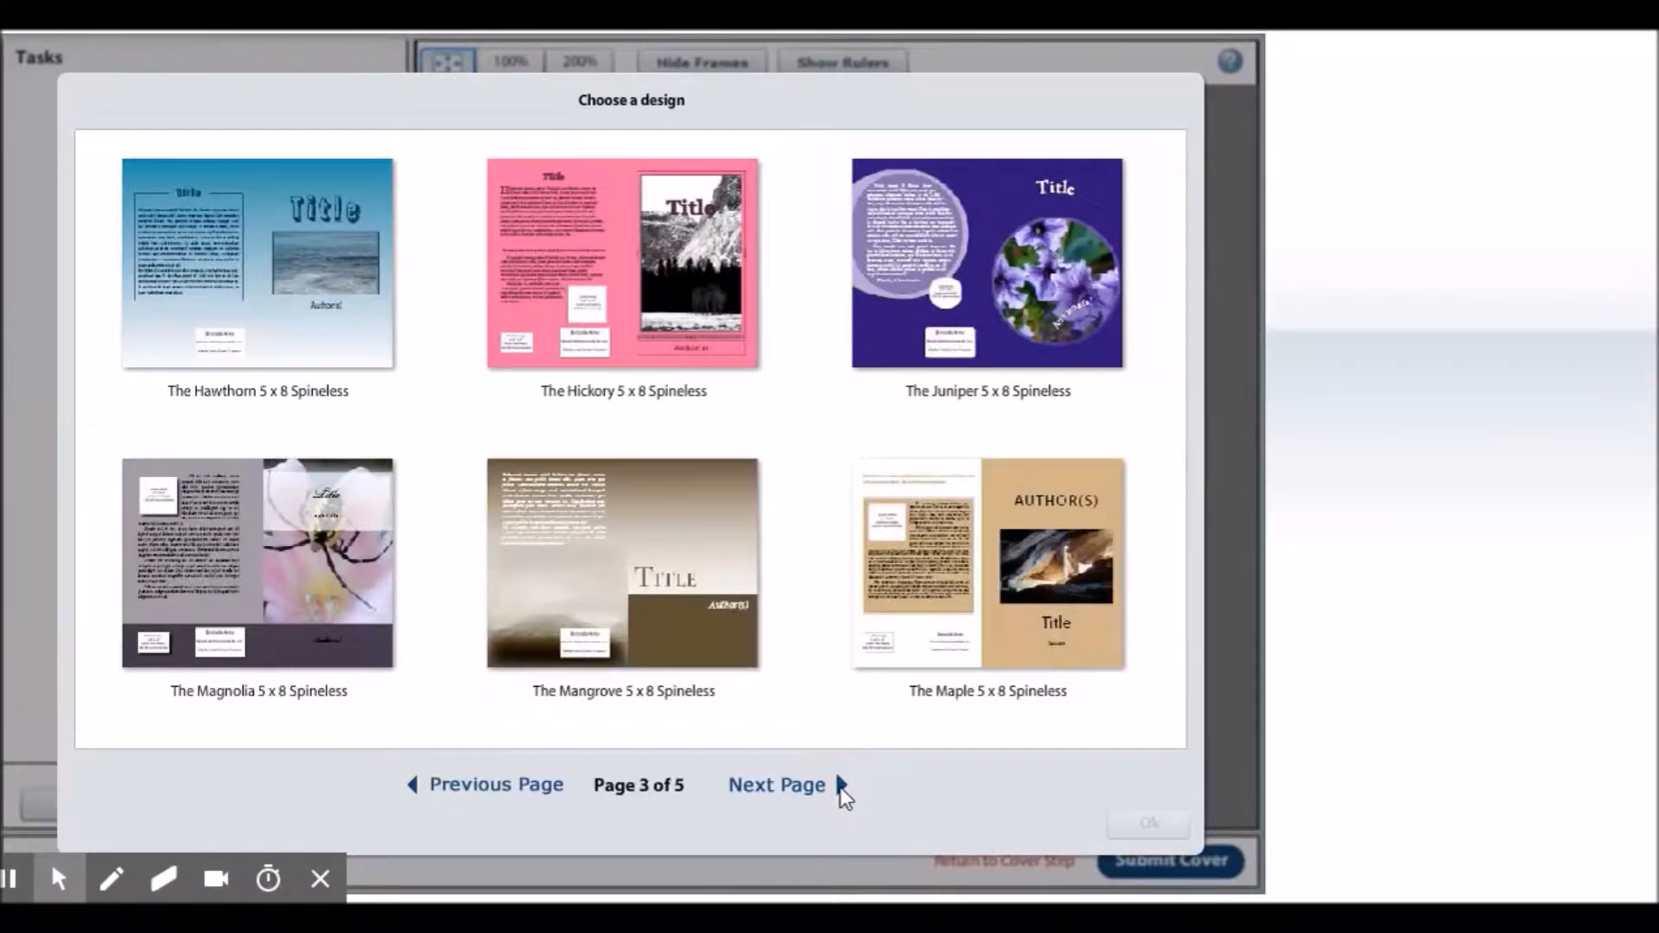
left_click(839, 787)
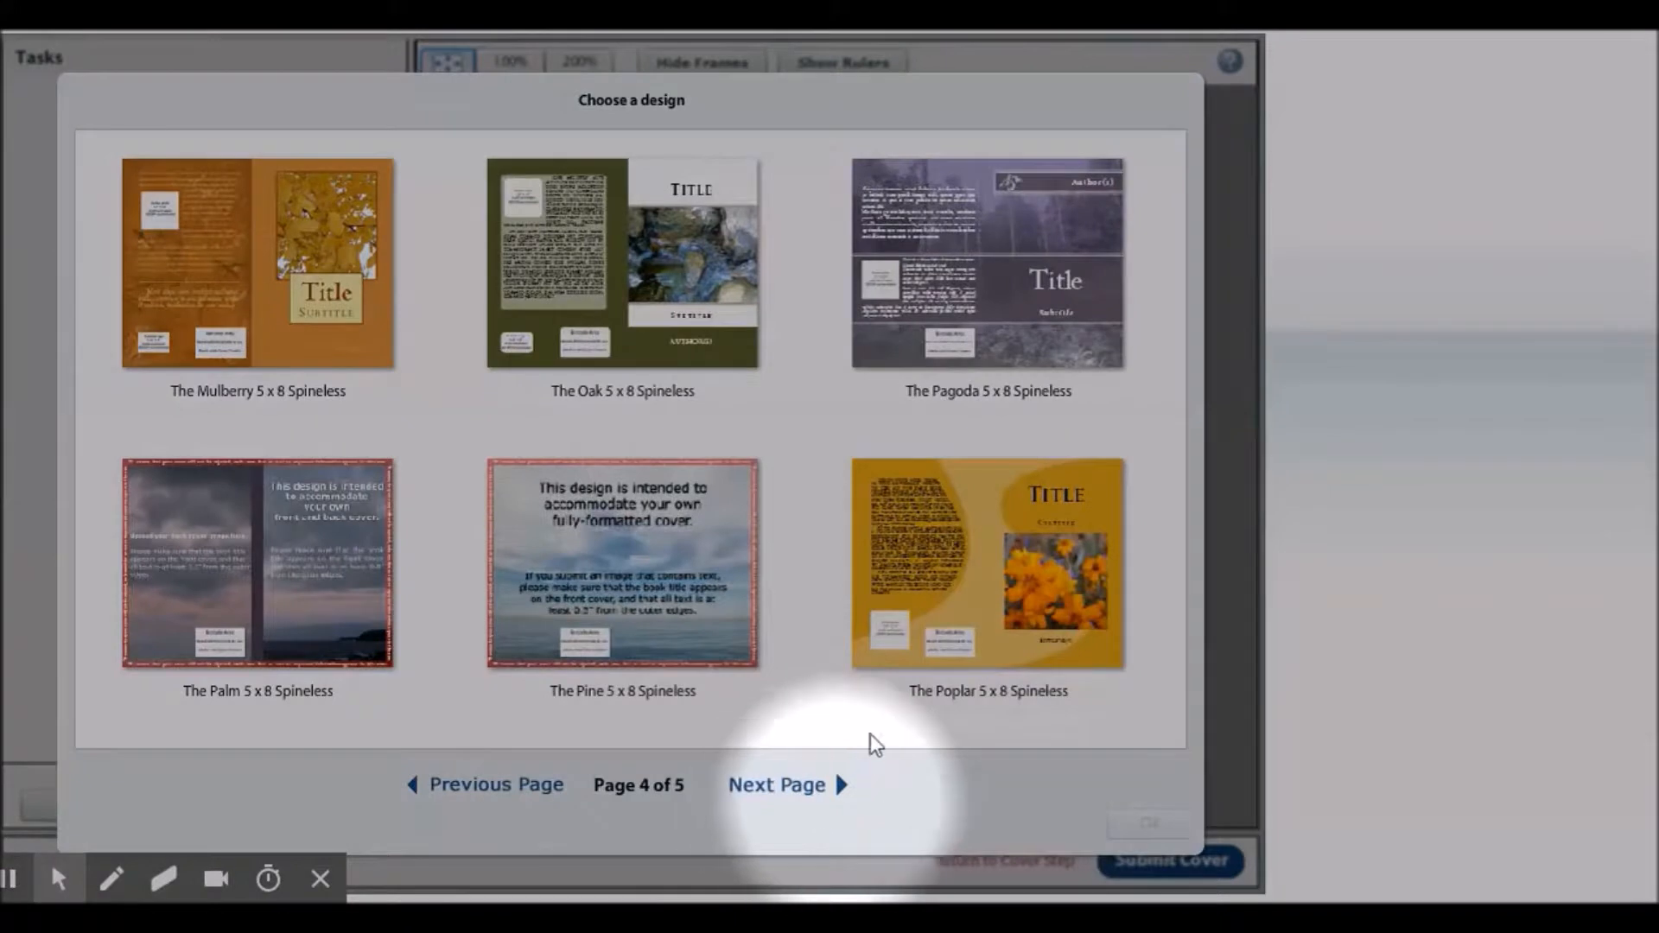
left_click(622, 605)
left_click(372, 500)
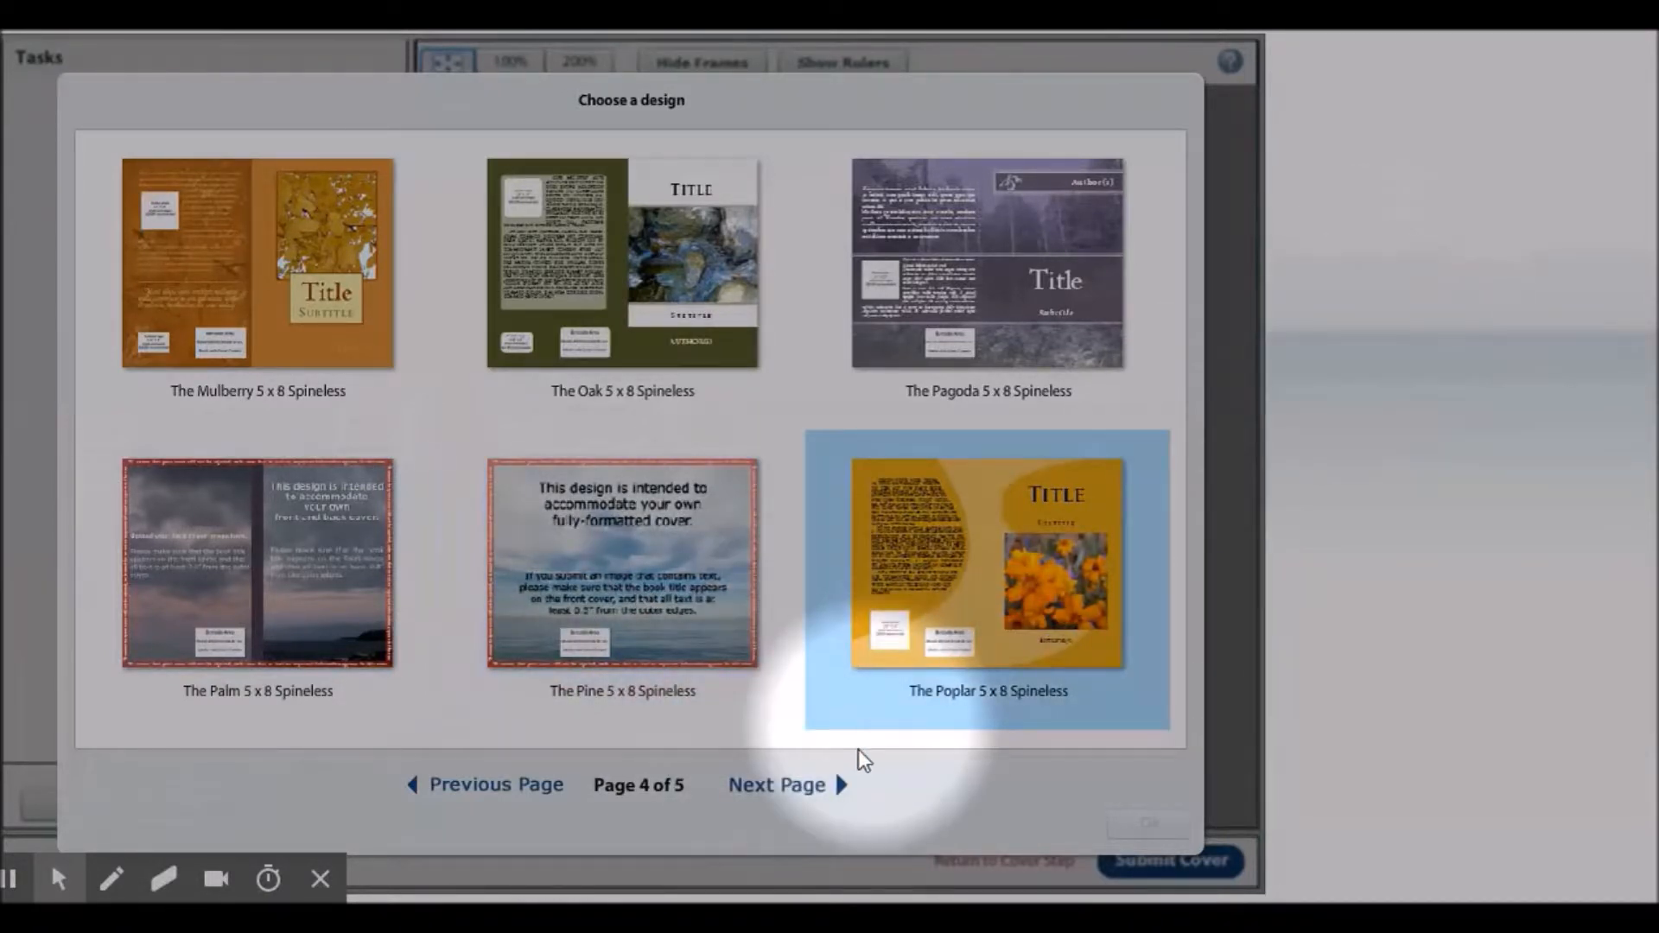
left_click(482, 790)
left_click(482, 789)
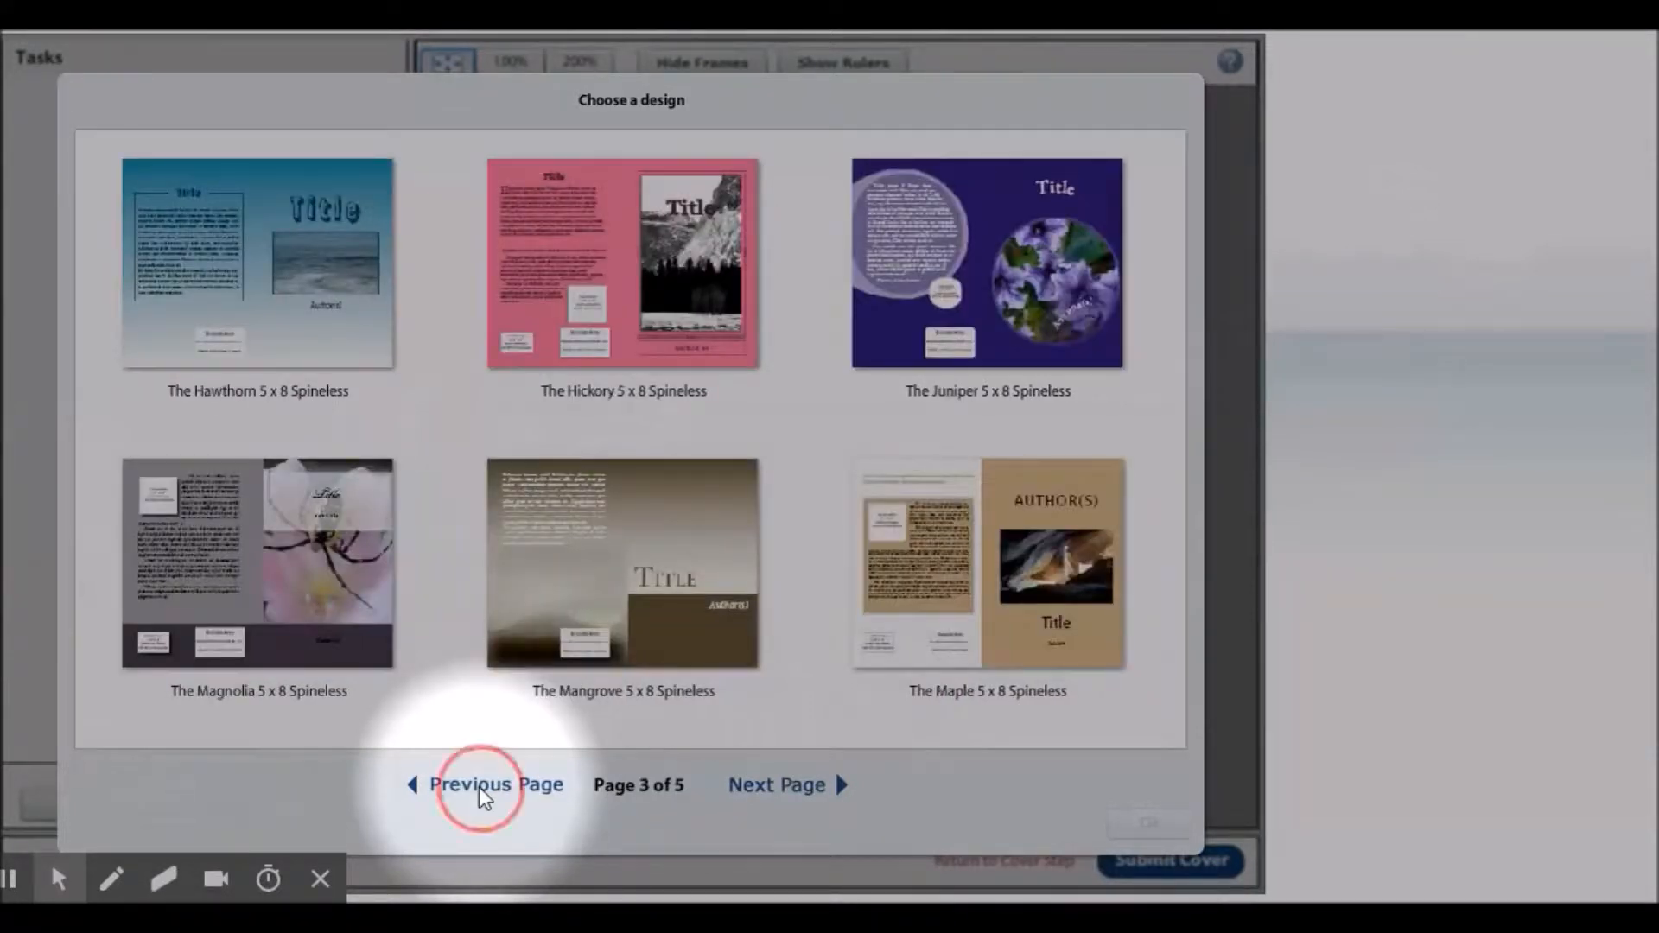
left_click(482, 789)
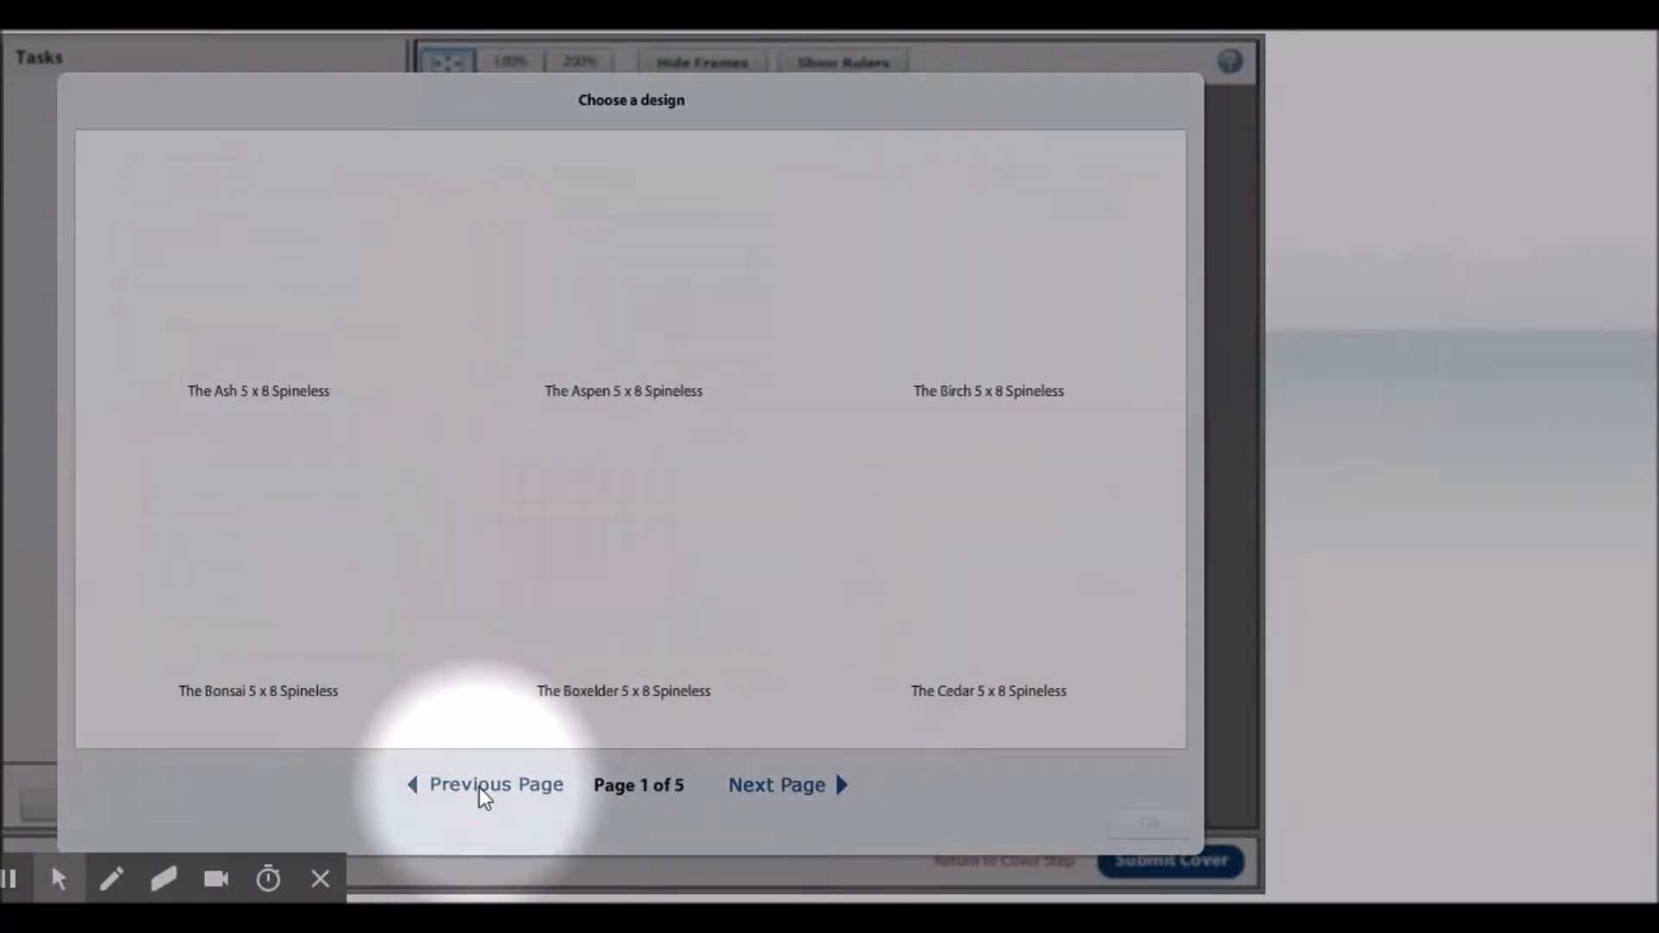
Apply The Aspen 5 x 8 Spineless design to the book cover
left_click(649, 254)
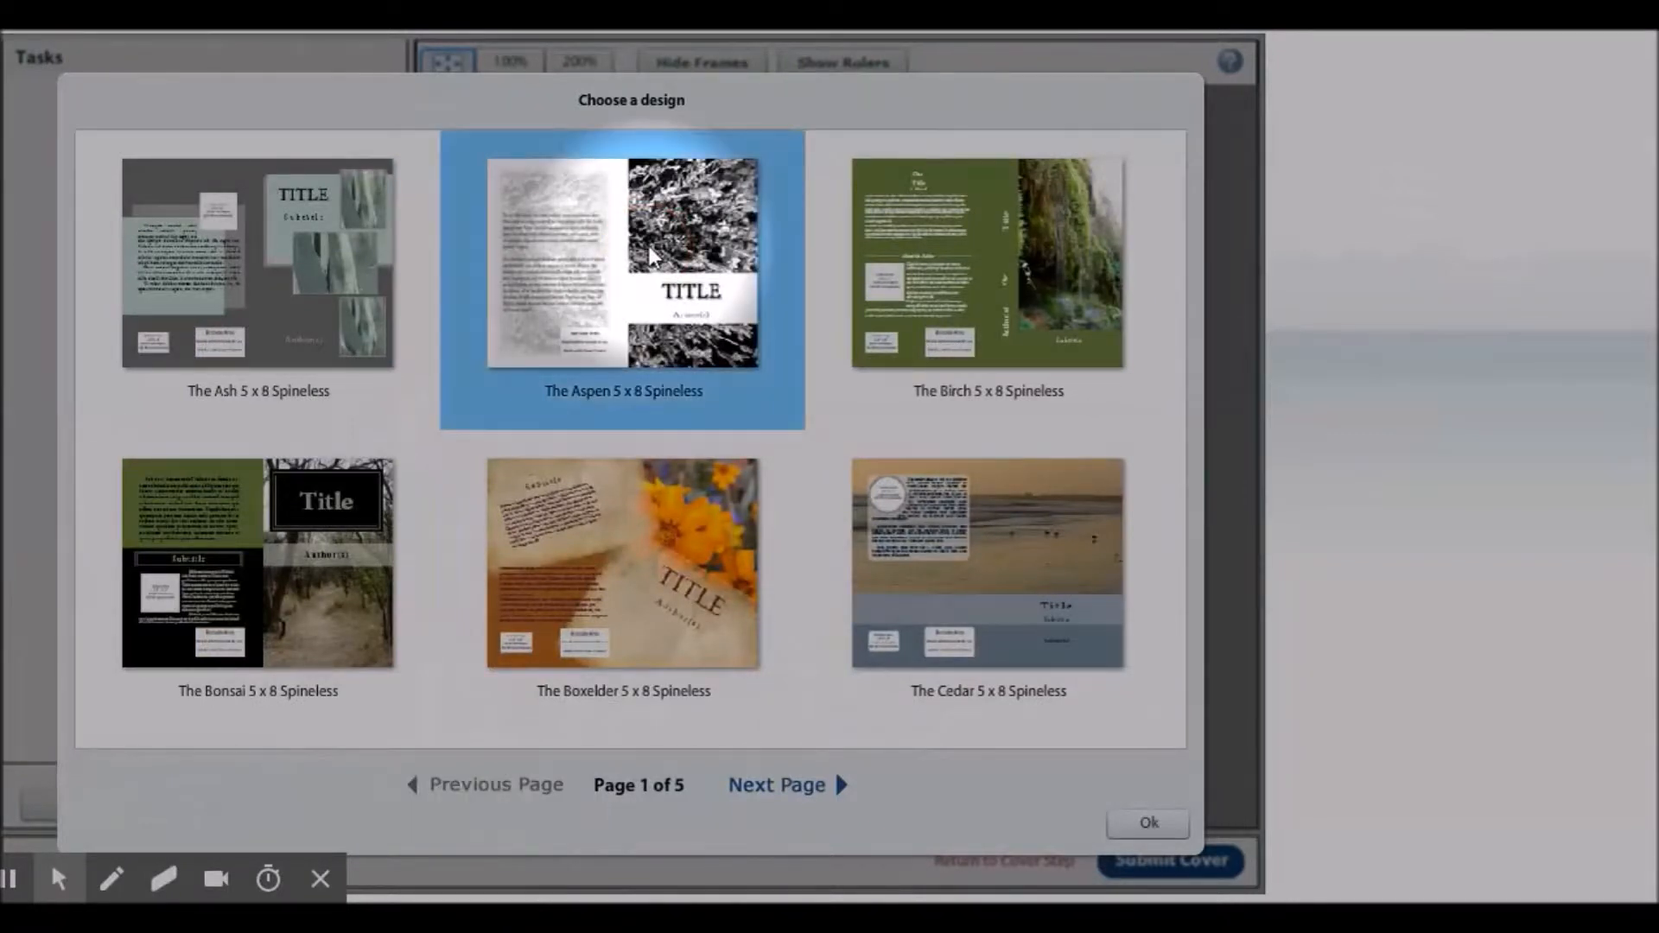
left_click(1157, 822)
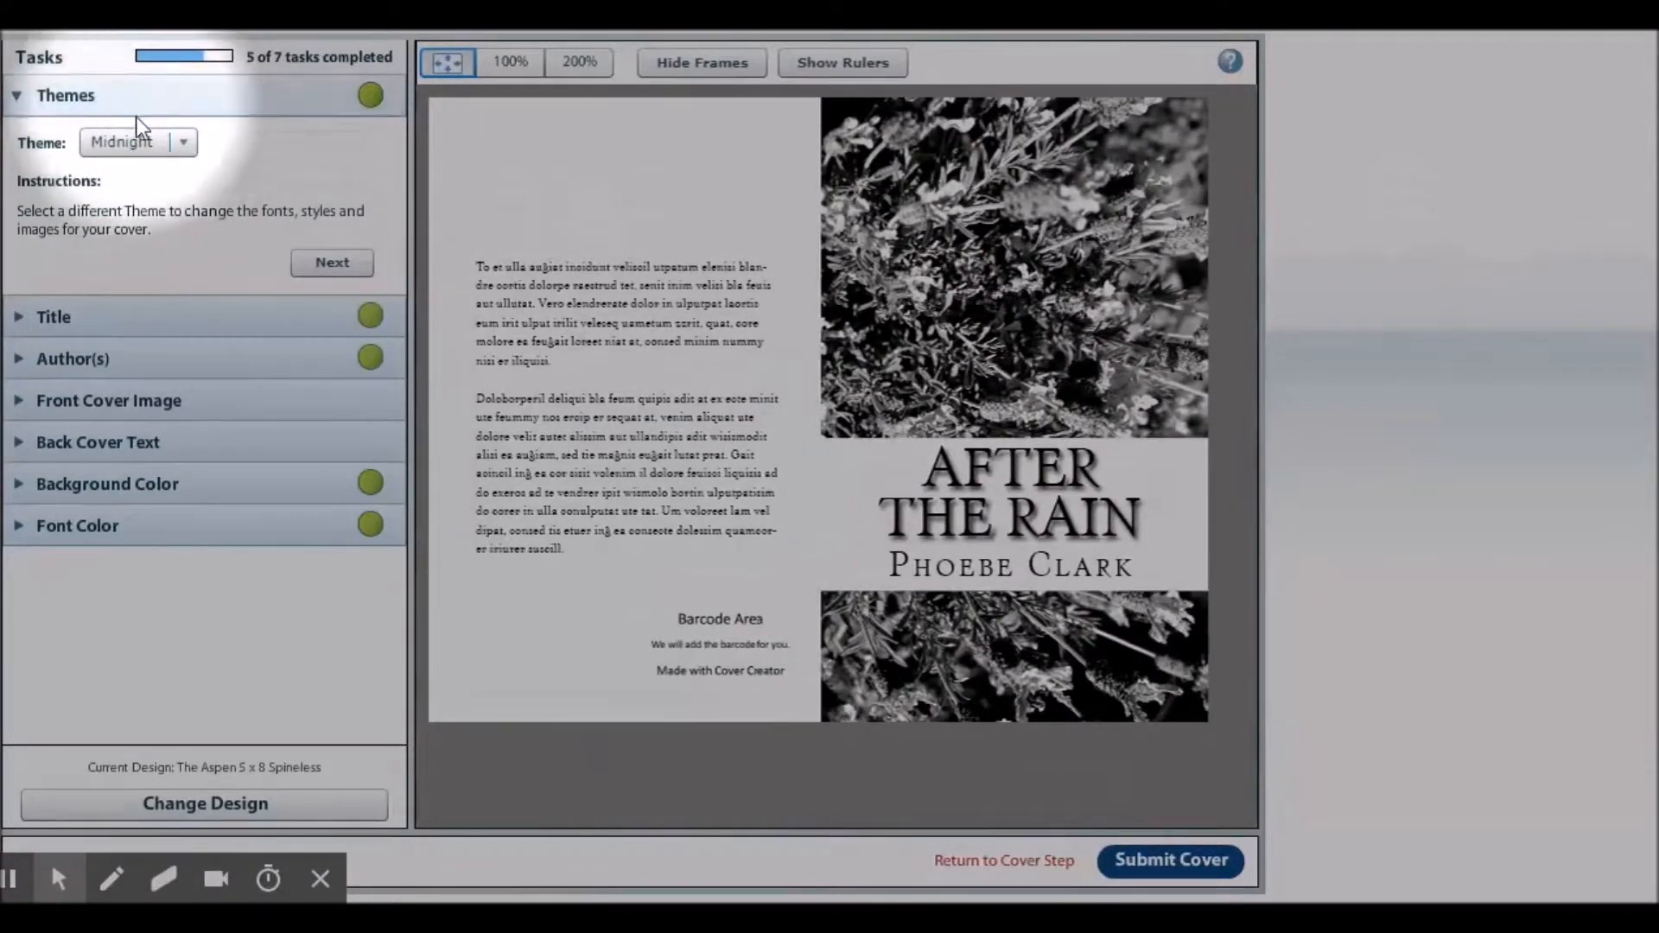
Try the Echo theme on the cover, and switch back to the Midnight theme
left_click(184, 147)
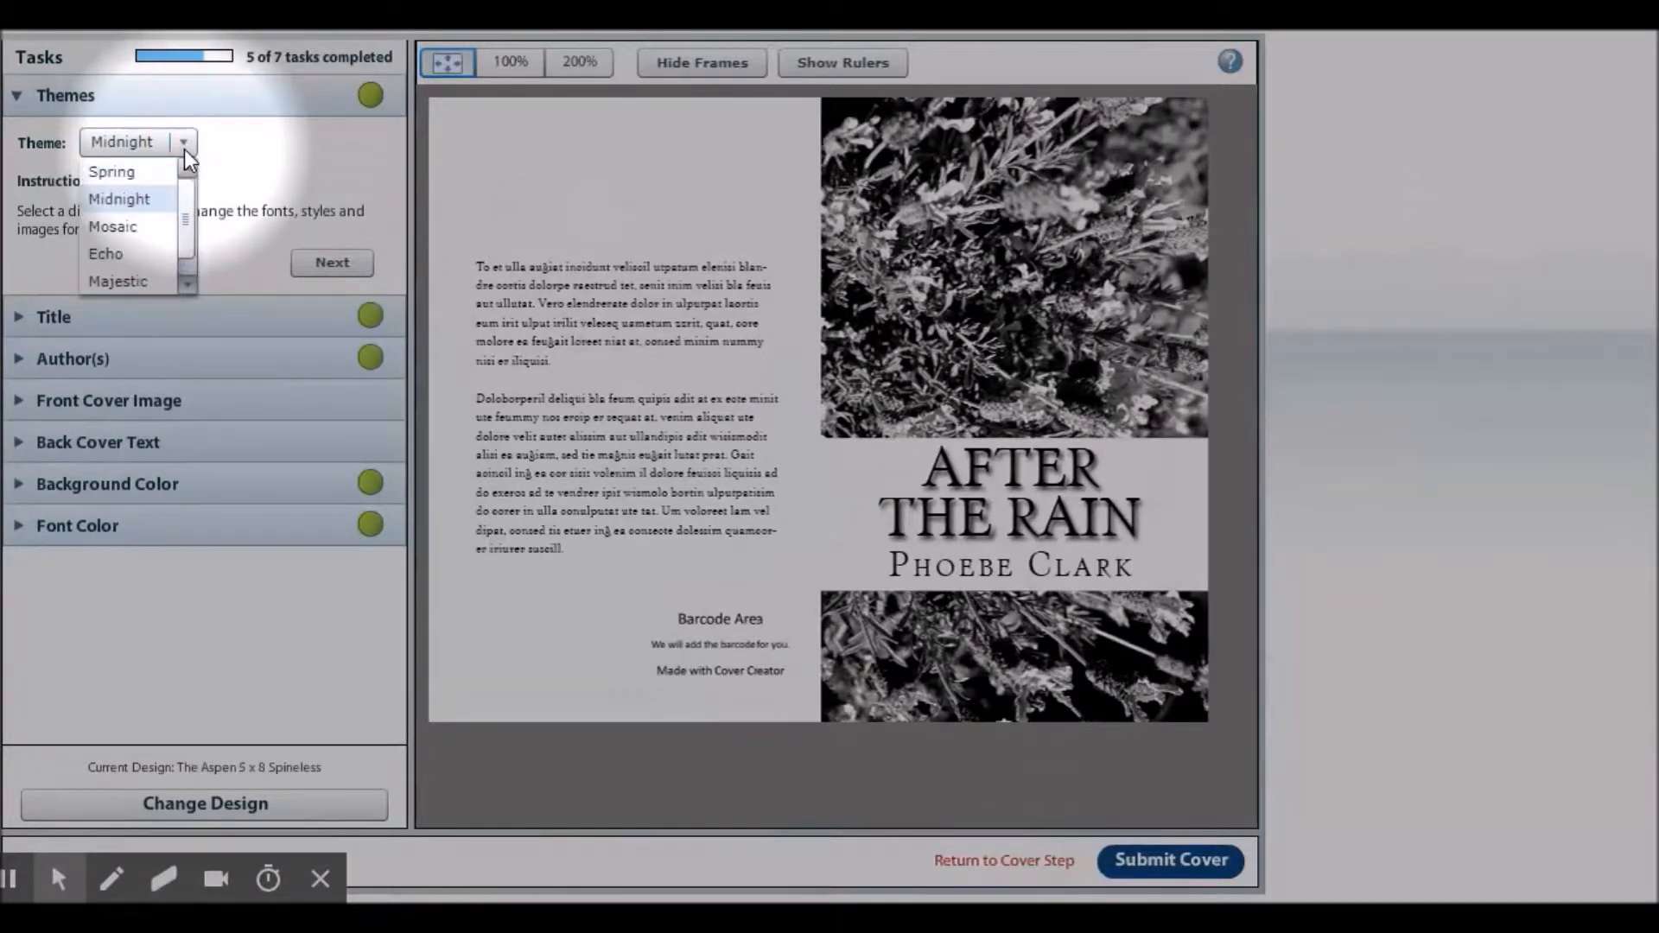
left_click(119, 256)
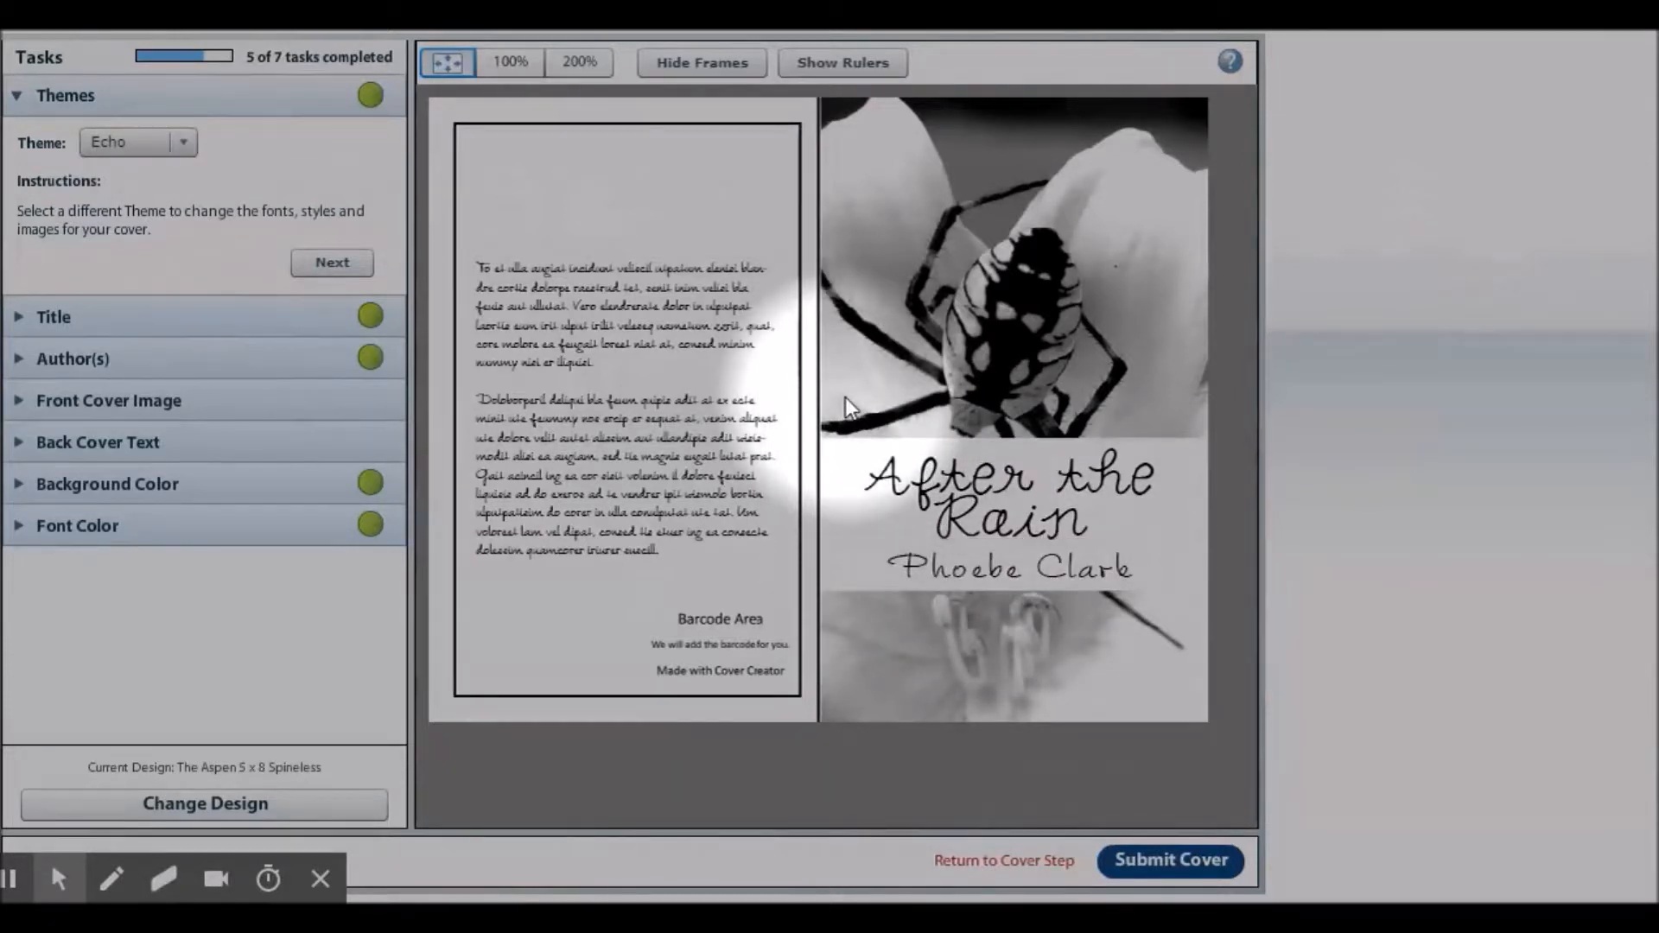
left_click(189, 148)
left_click(160, 171)
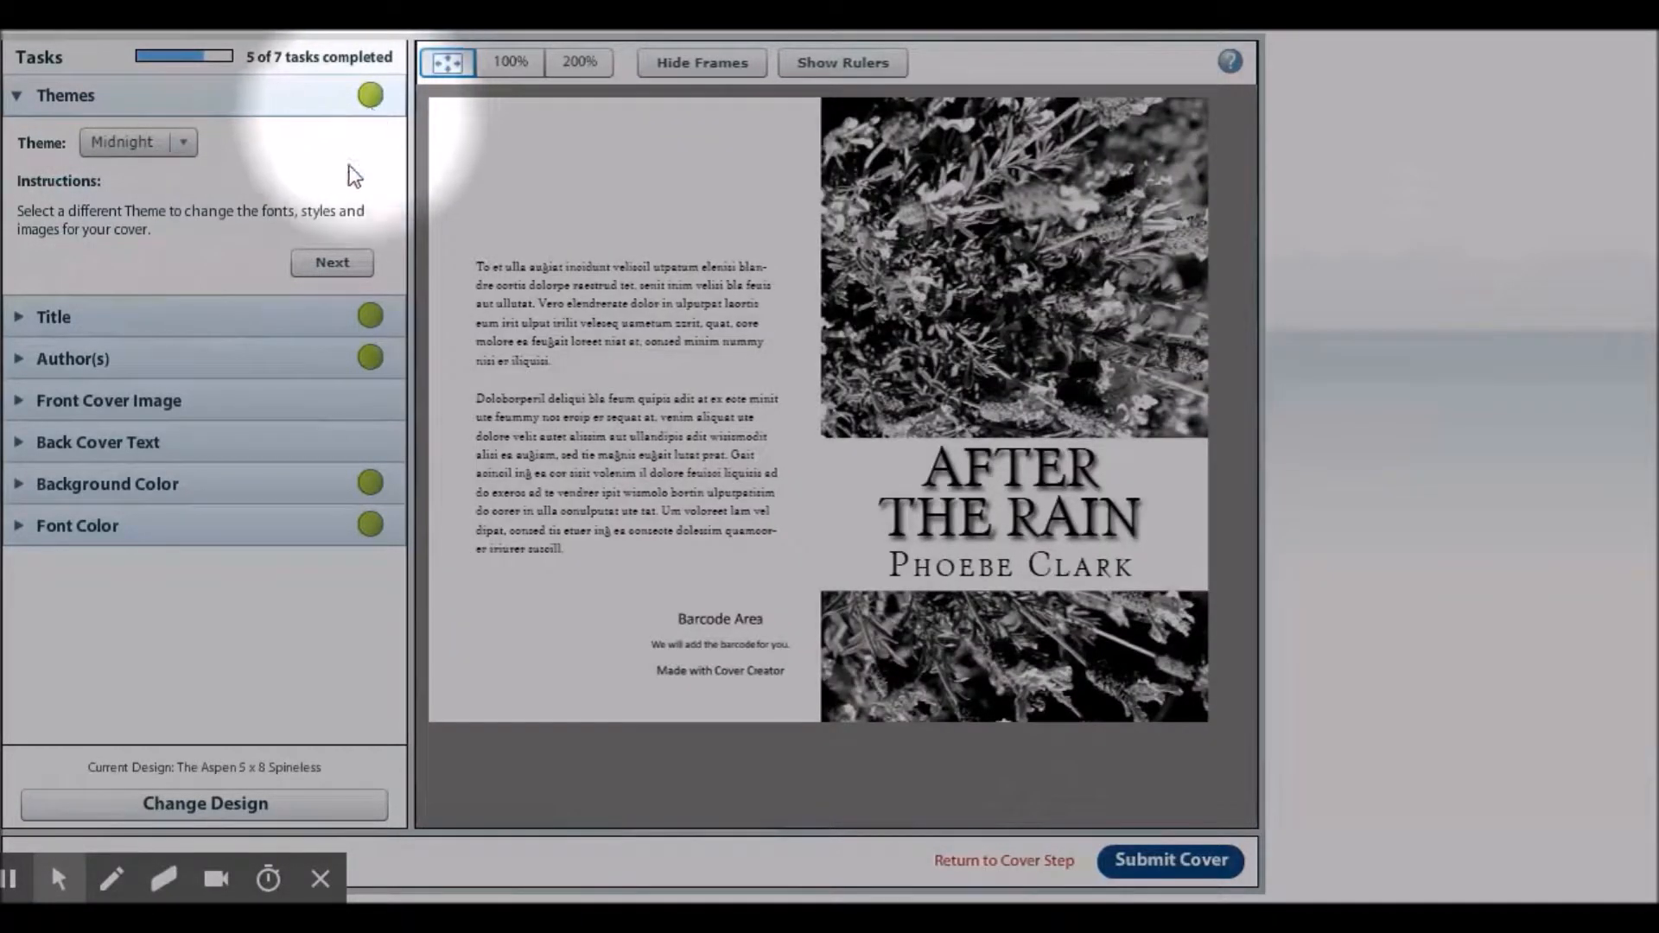
Keep the theme and title, and add the author's middle initial to the author name on the cover
left_click(329, 263)
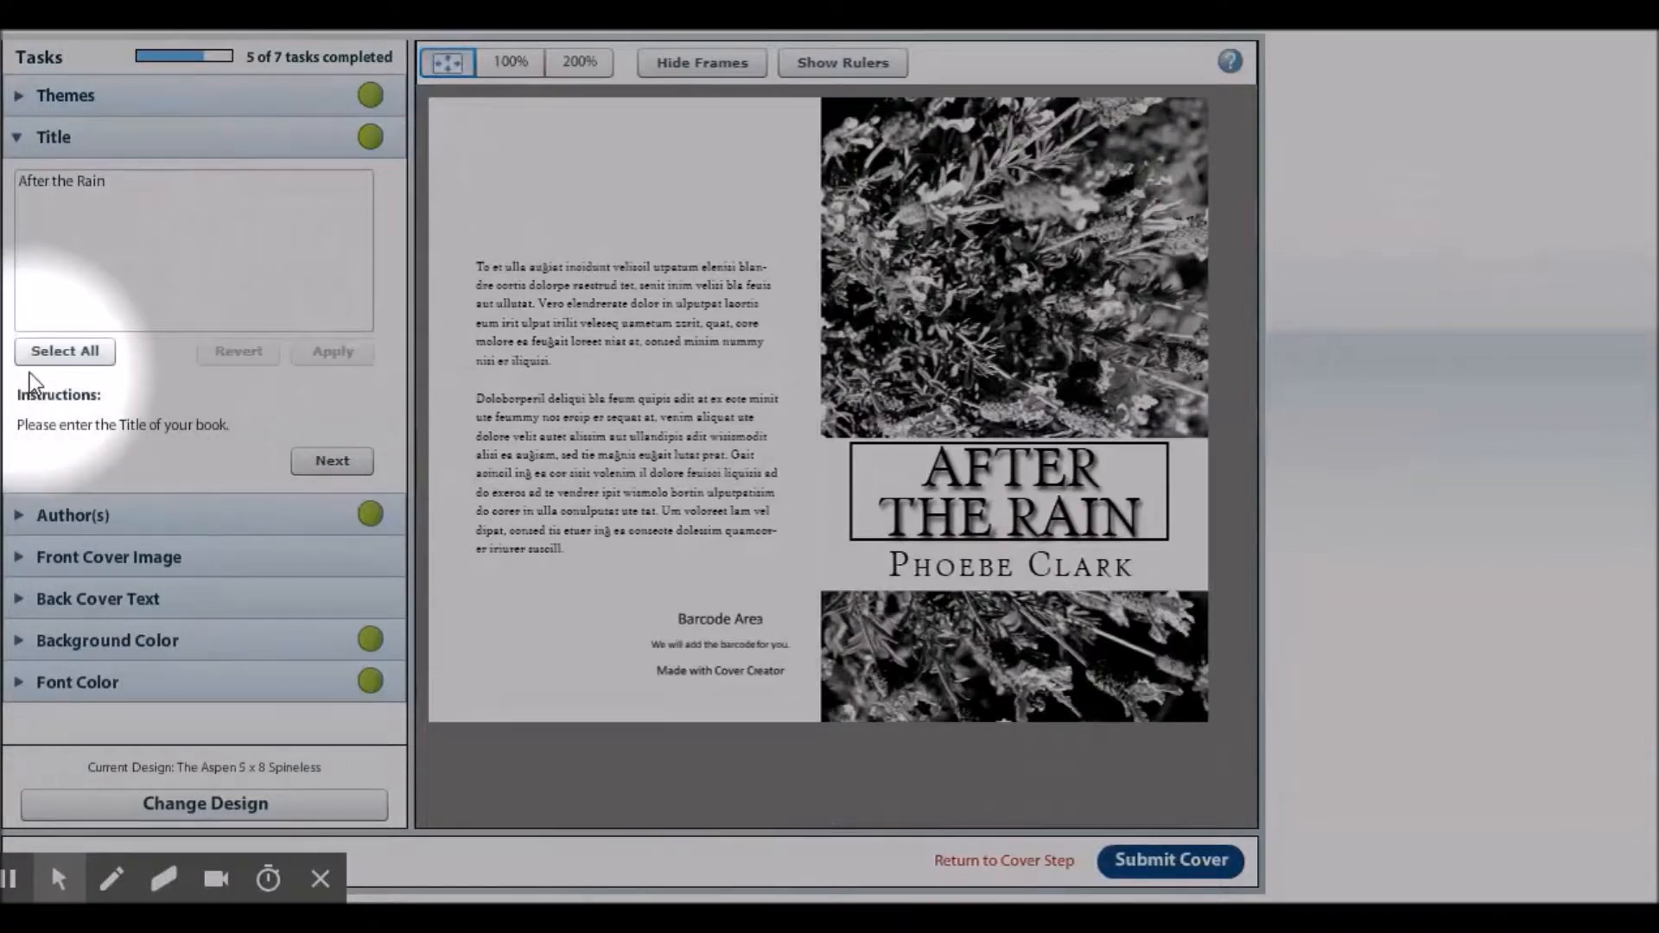
left_click(332, 460)
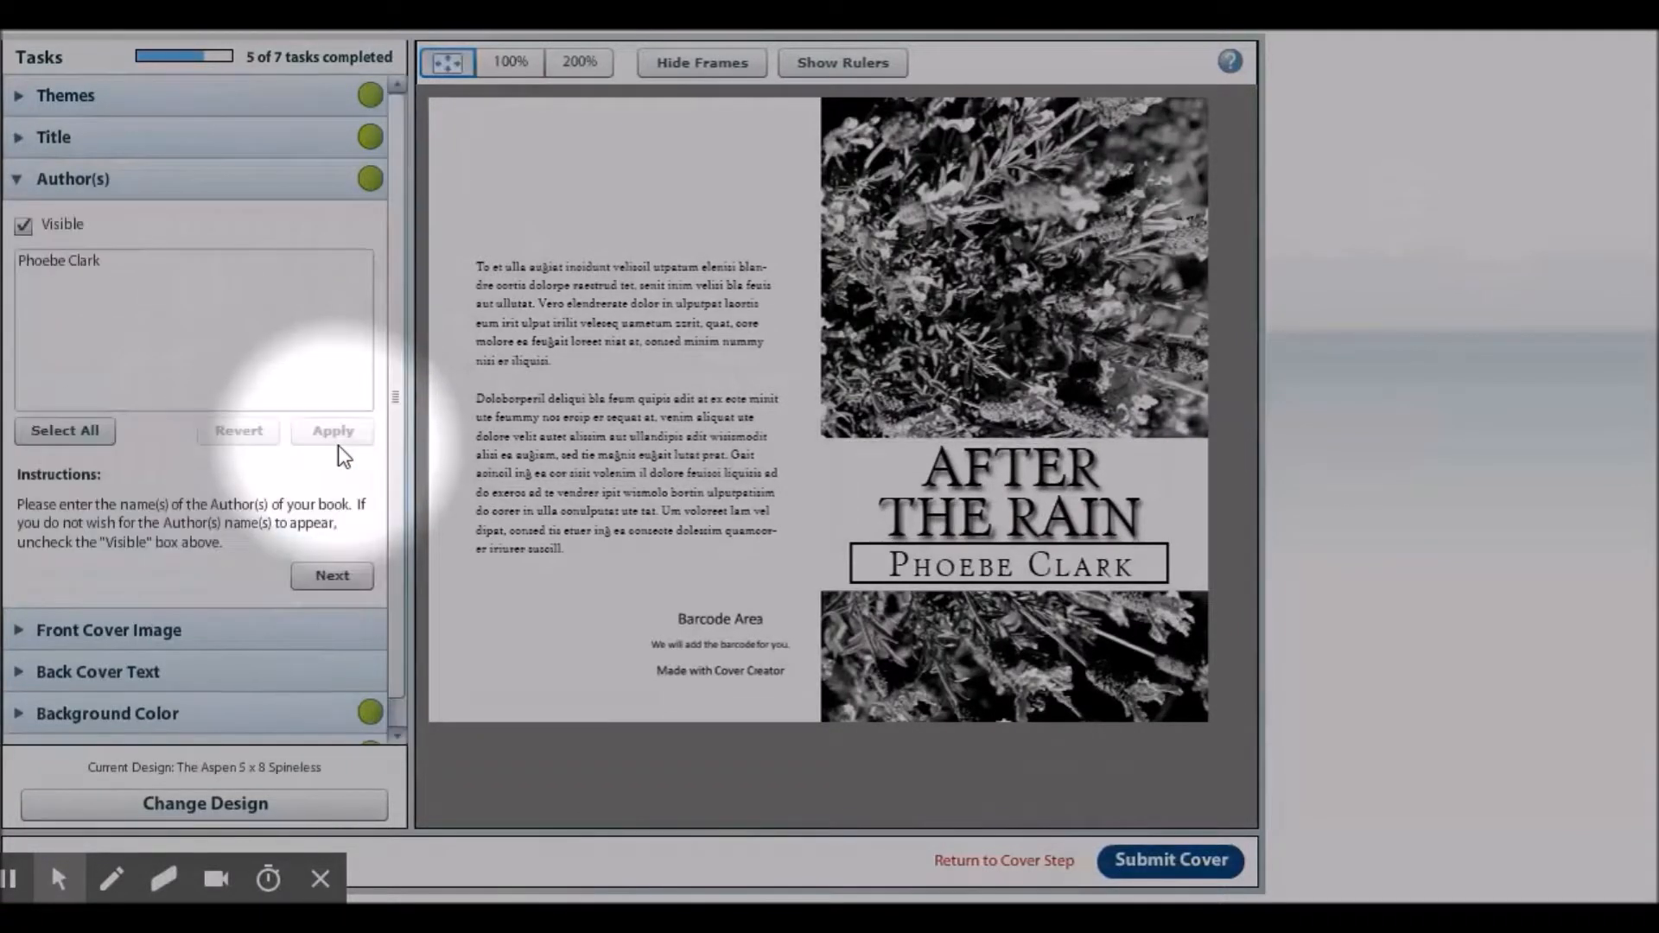
left_click(67, 262)
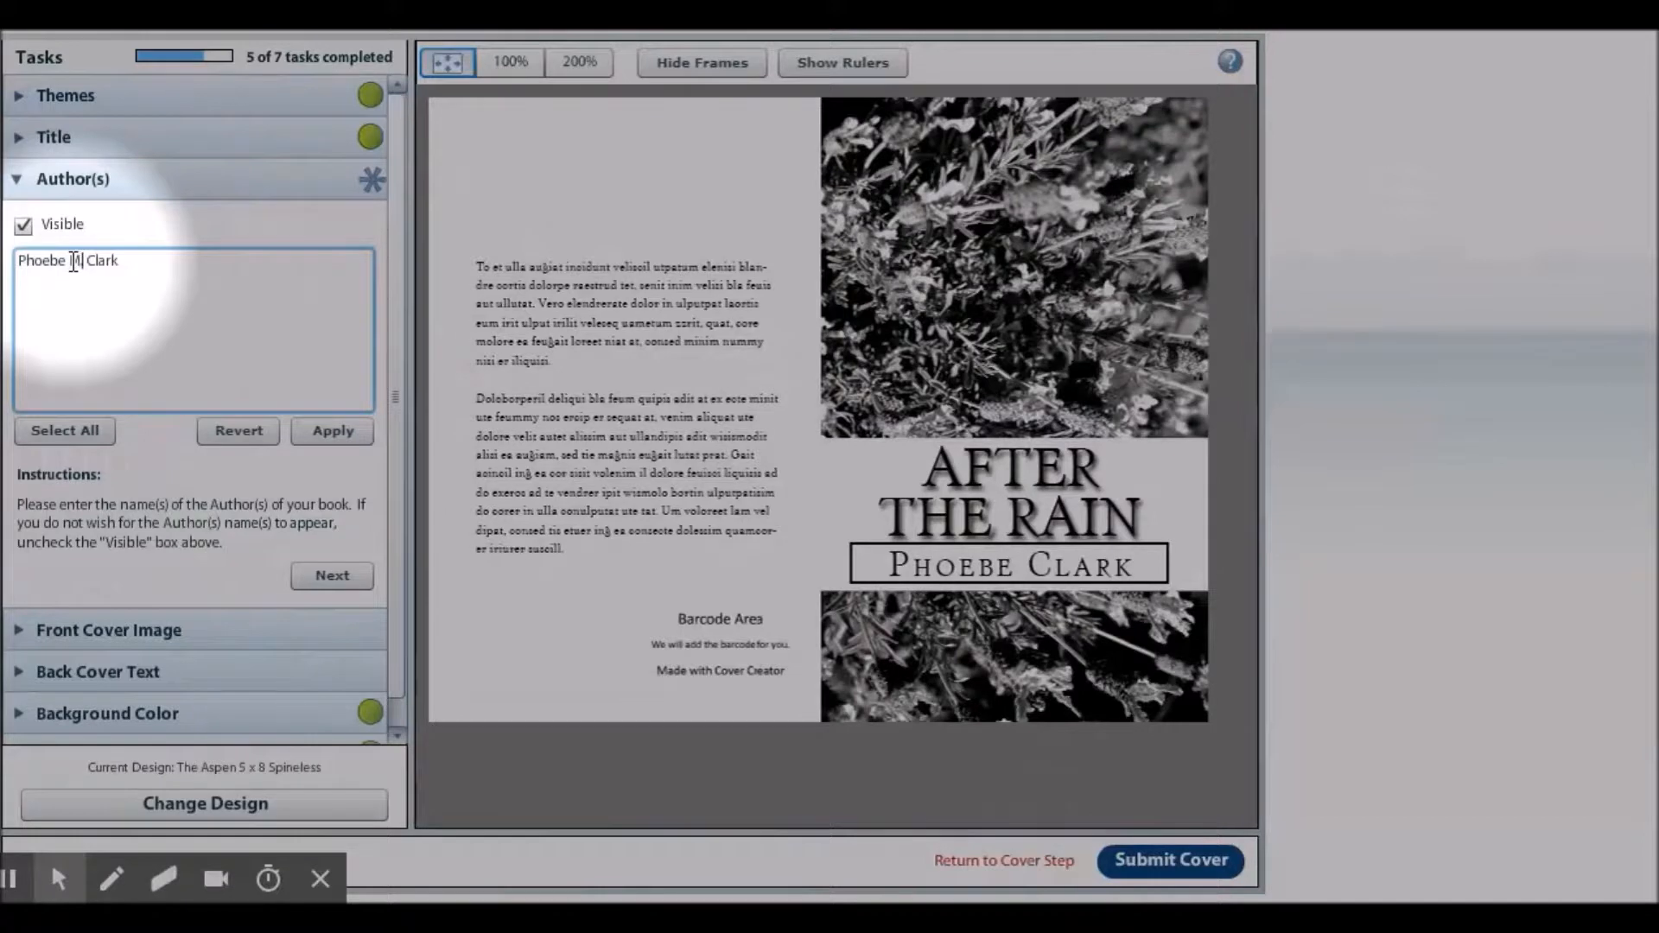
type("M.")
left_click(335, 439)
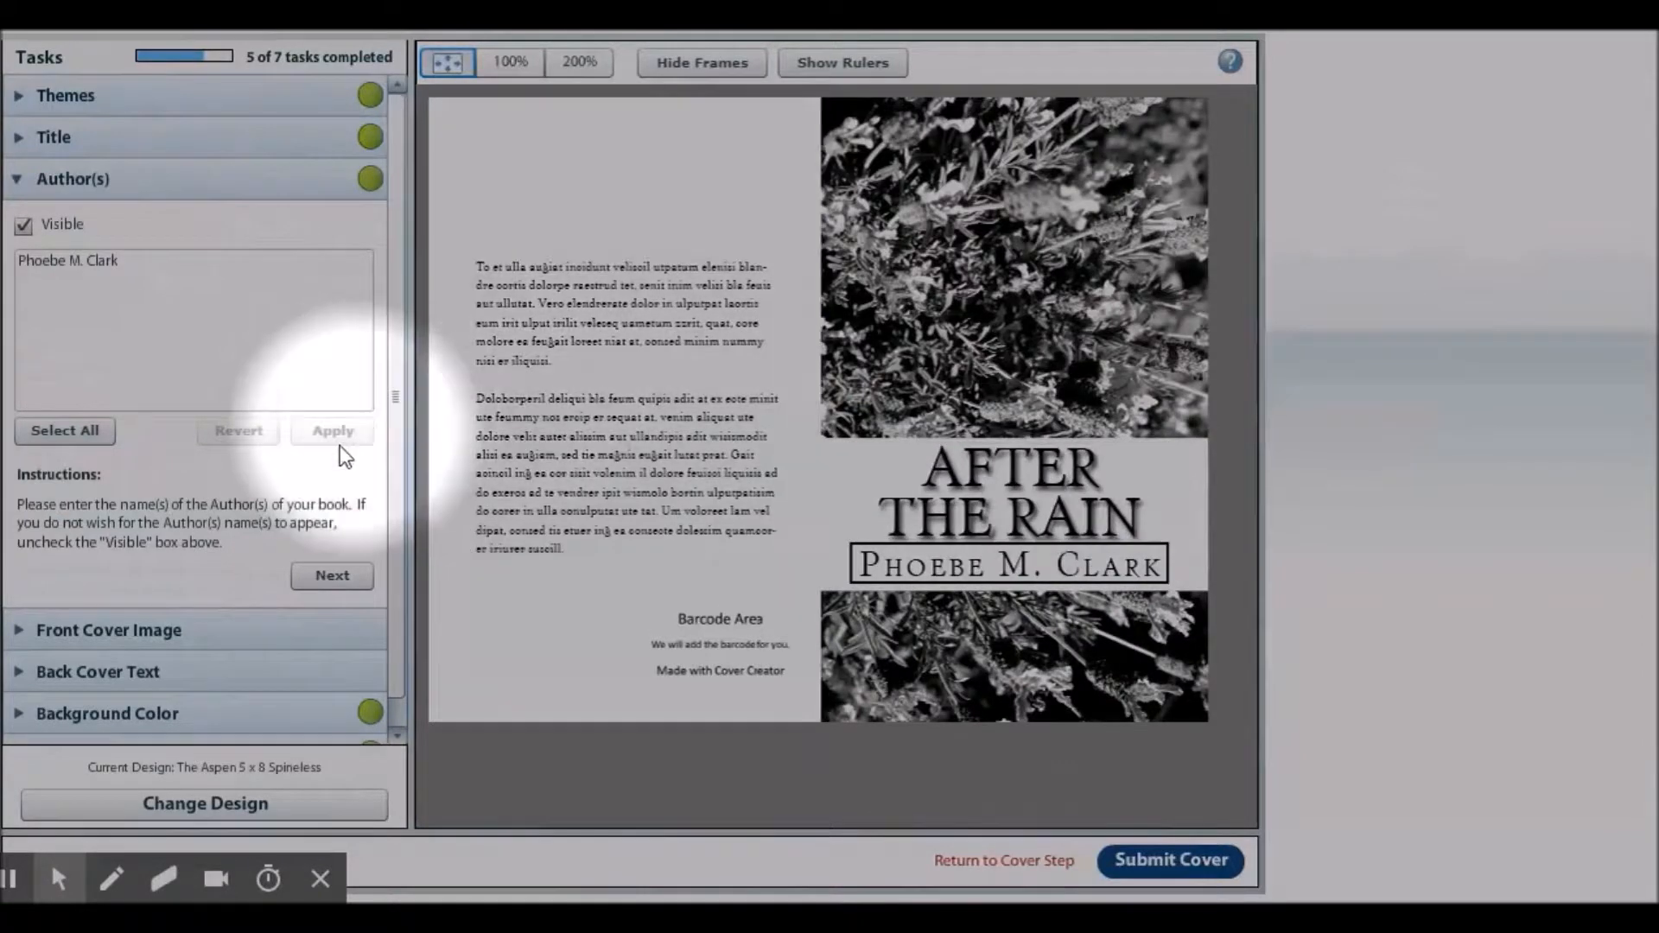
Go to the front cover image task and open the gallery of supplied images, dismissing its welcome notice
left_click(335, 578)
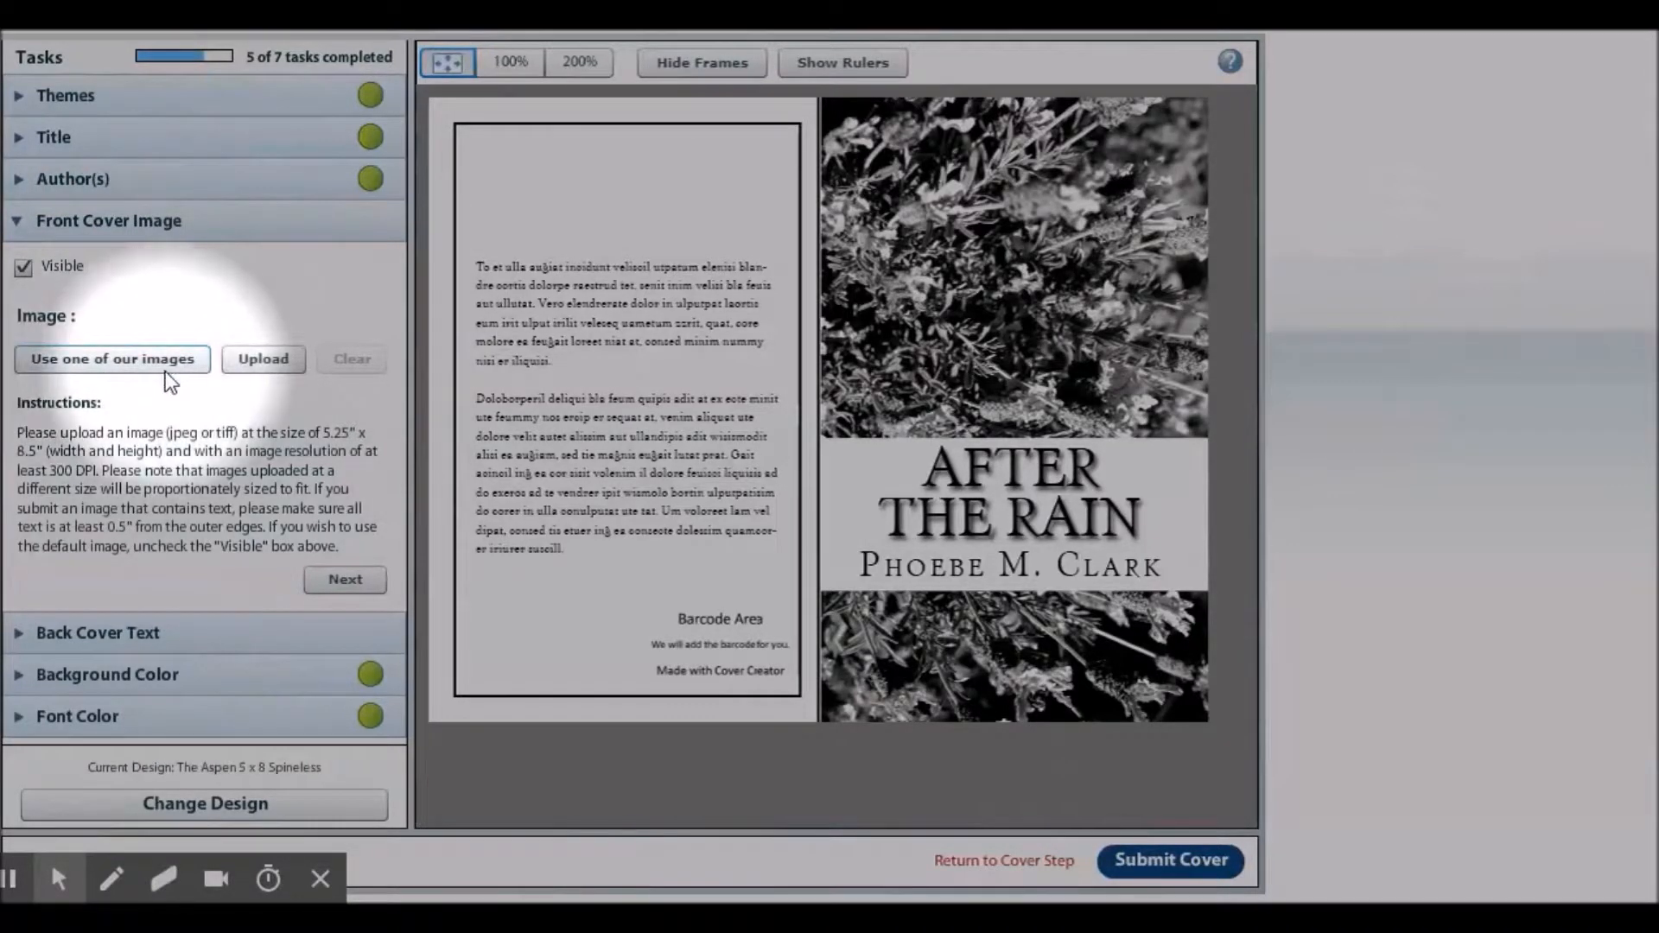
left_click(97, 360)
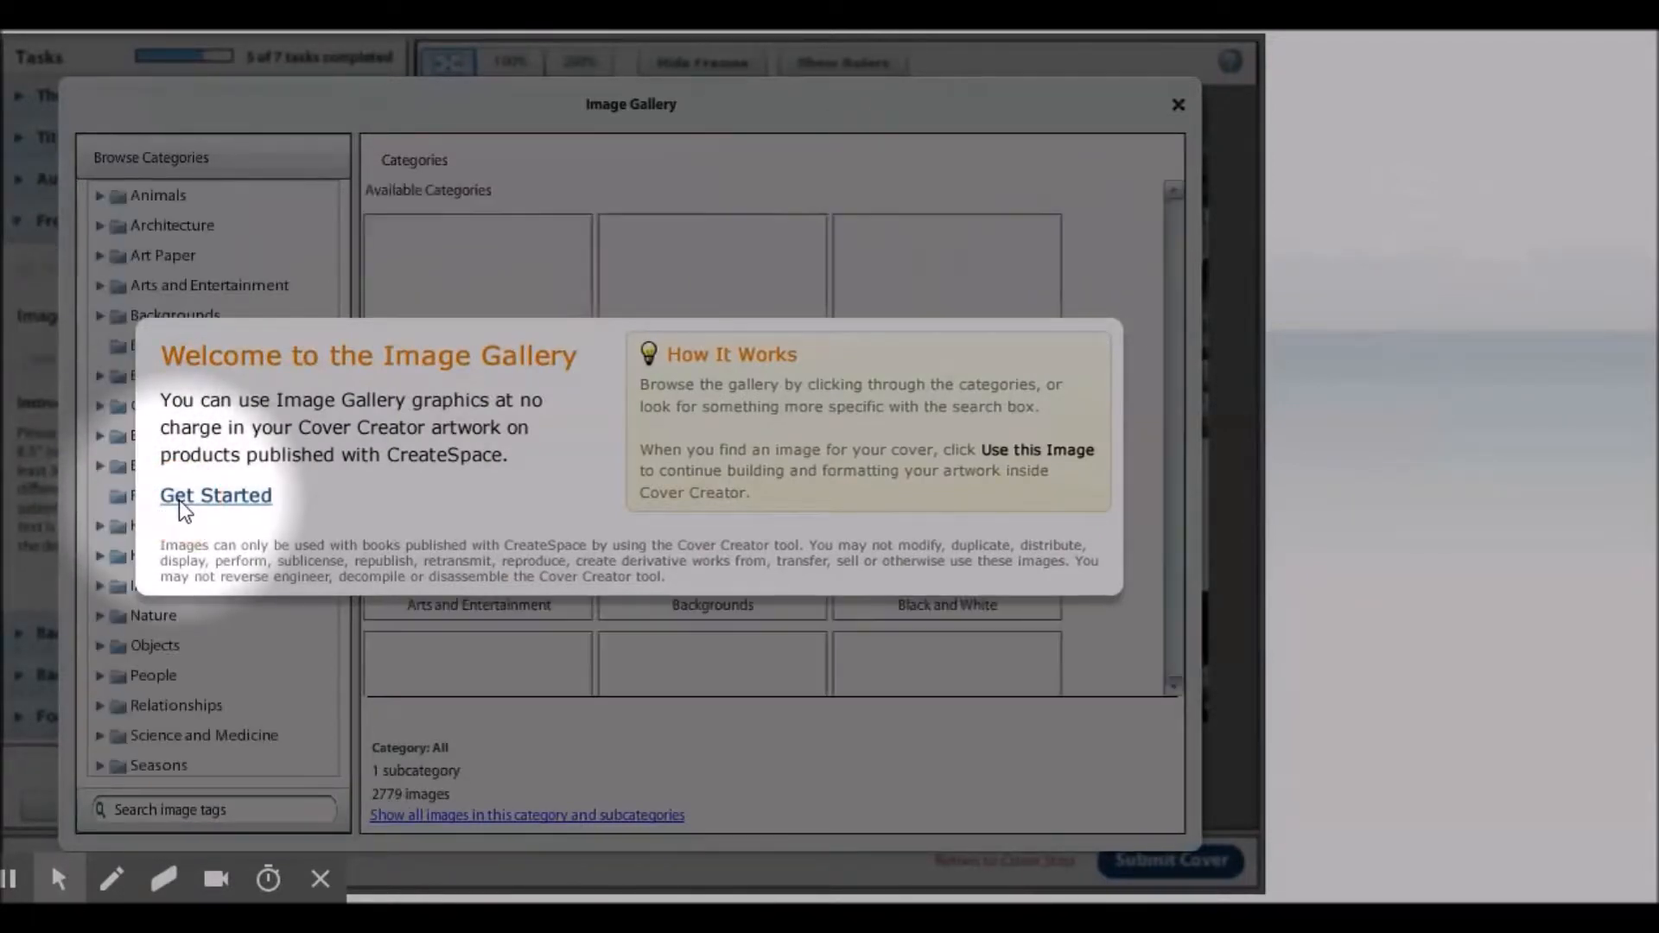
left_click(180, 497)
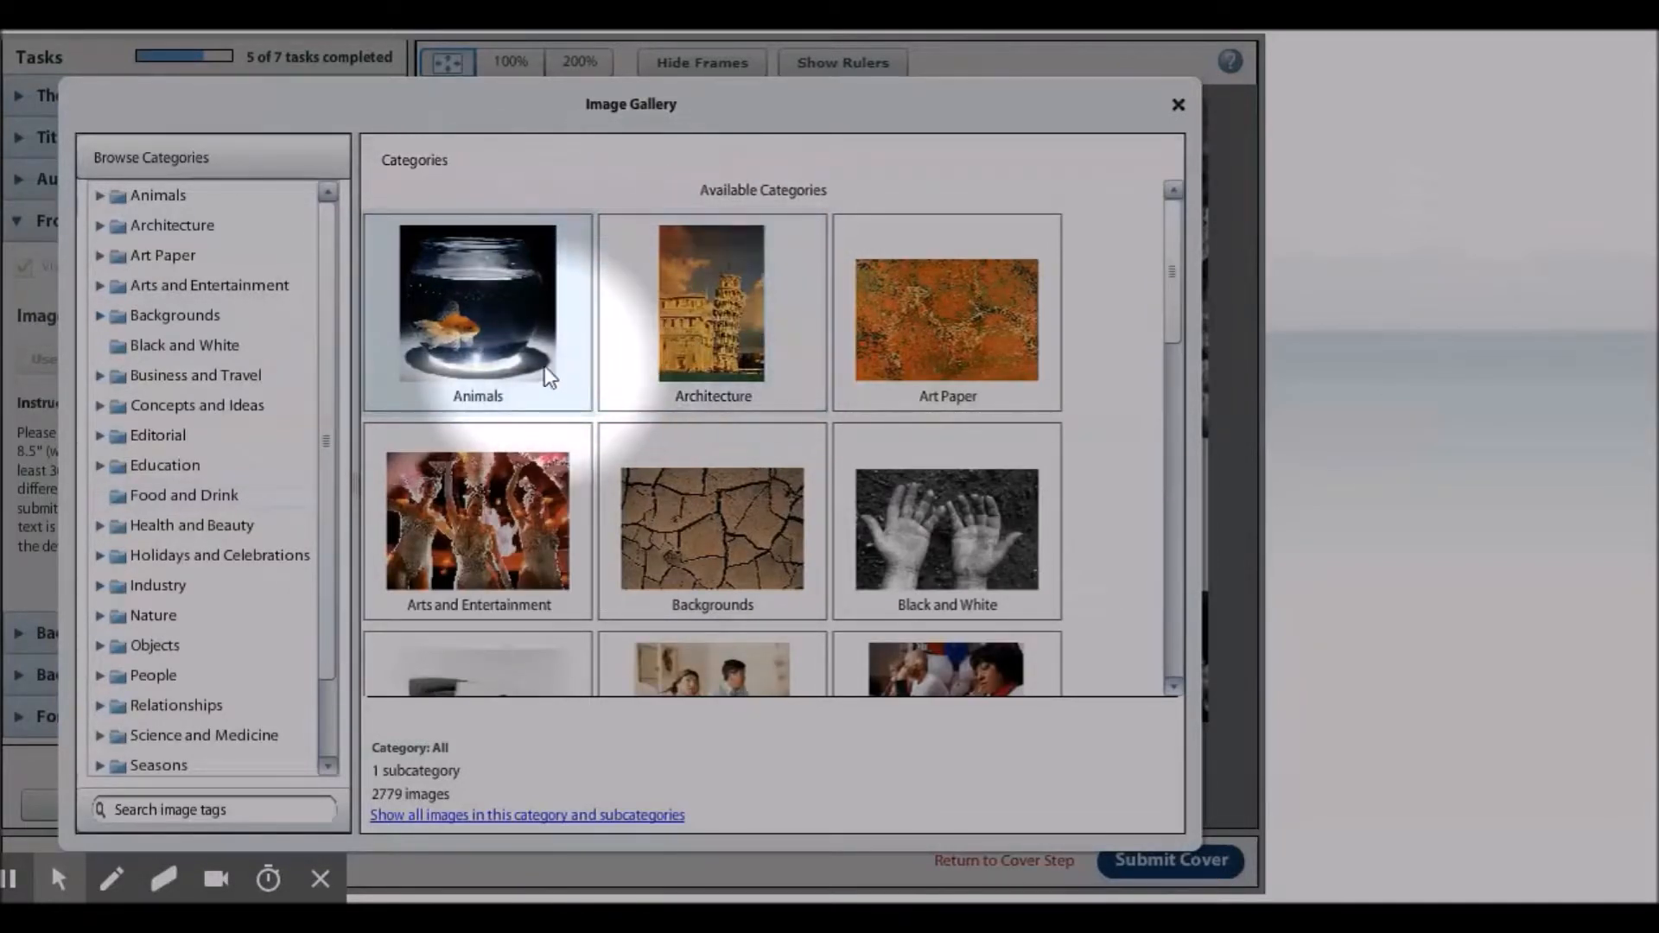
Examine the gallery's image categories, including Art Paper with its Jewel Tones, Backgrounds, Architecture, Business and Travel, and Animals
scroll(666, 351, "down", 1)
scroll(677, 367, "down", 1)
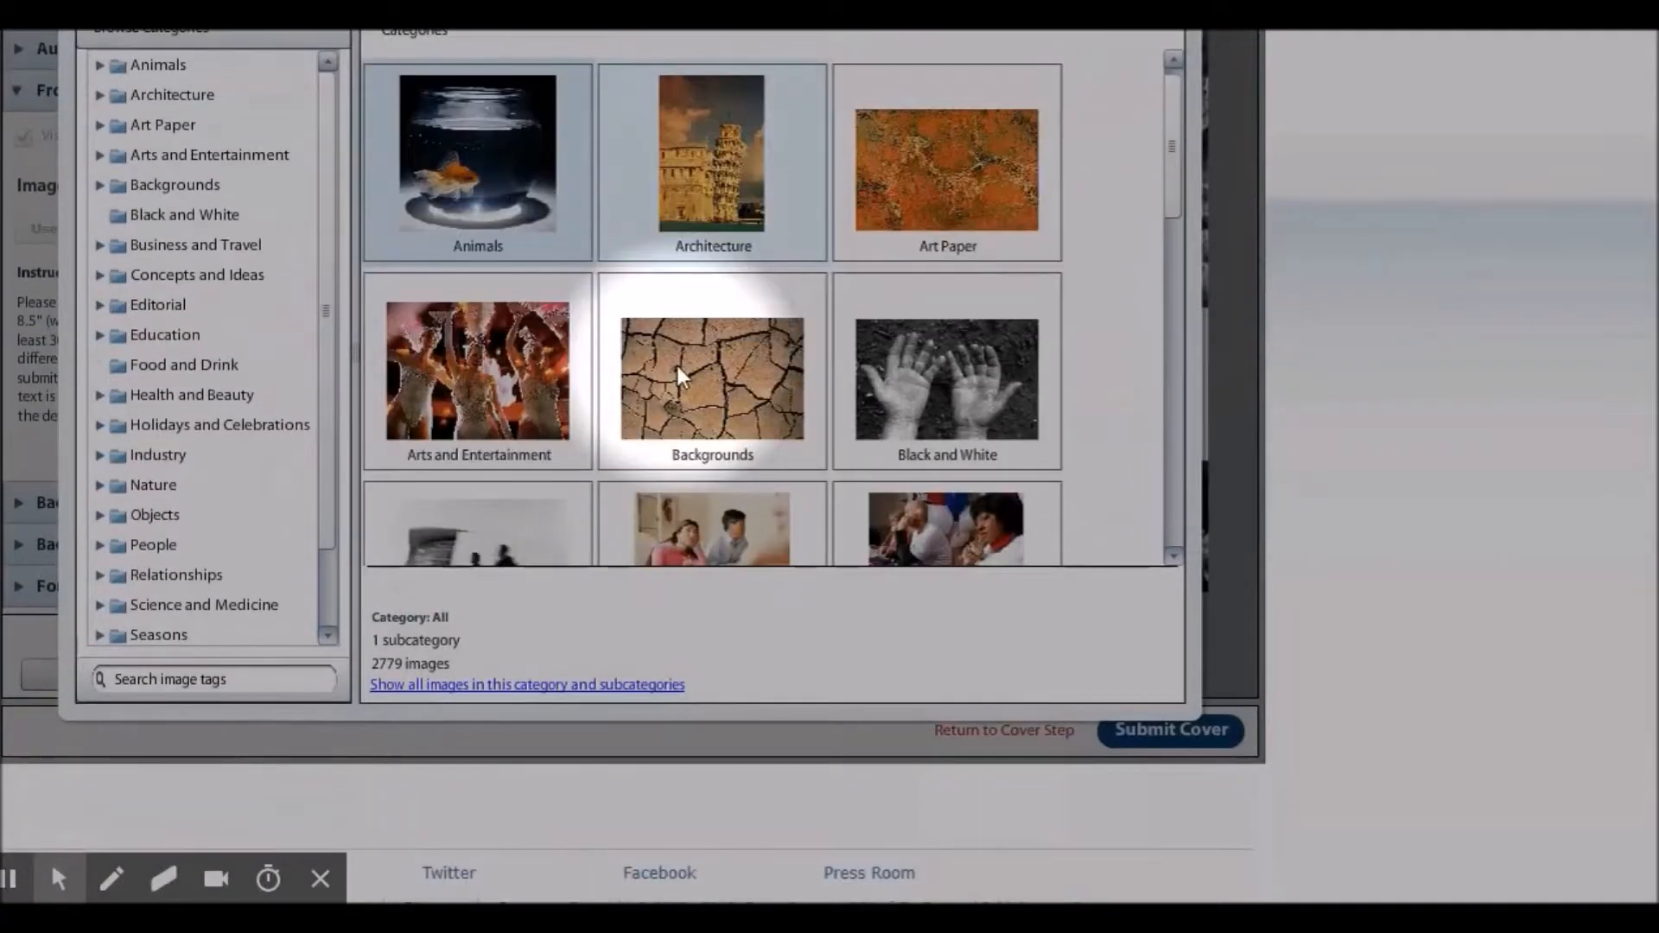
scroll(864, 293, "down", 1)
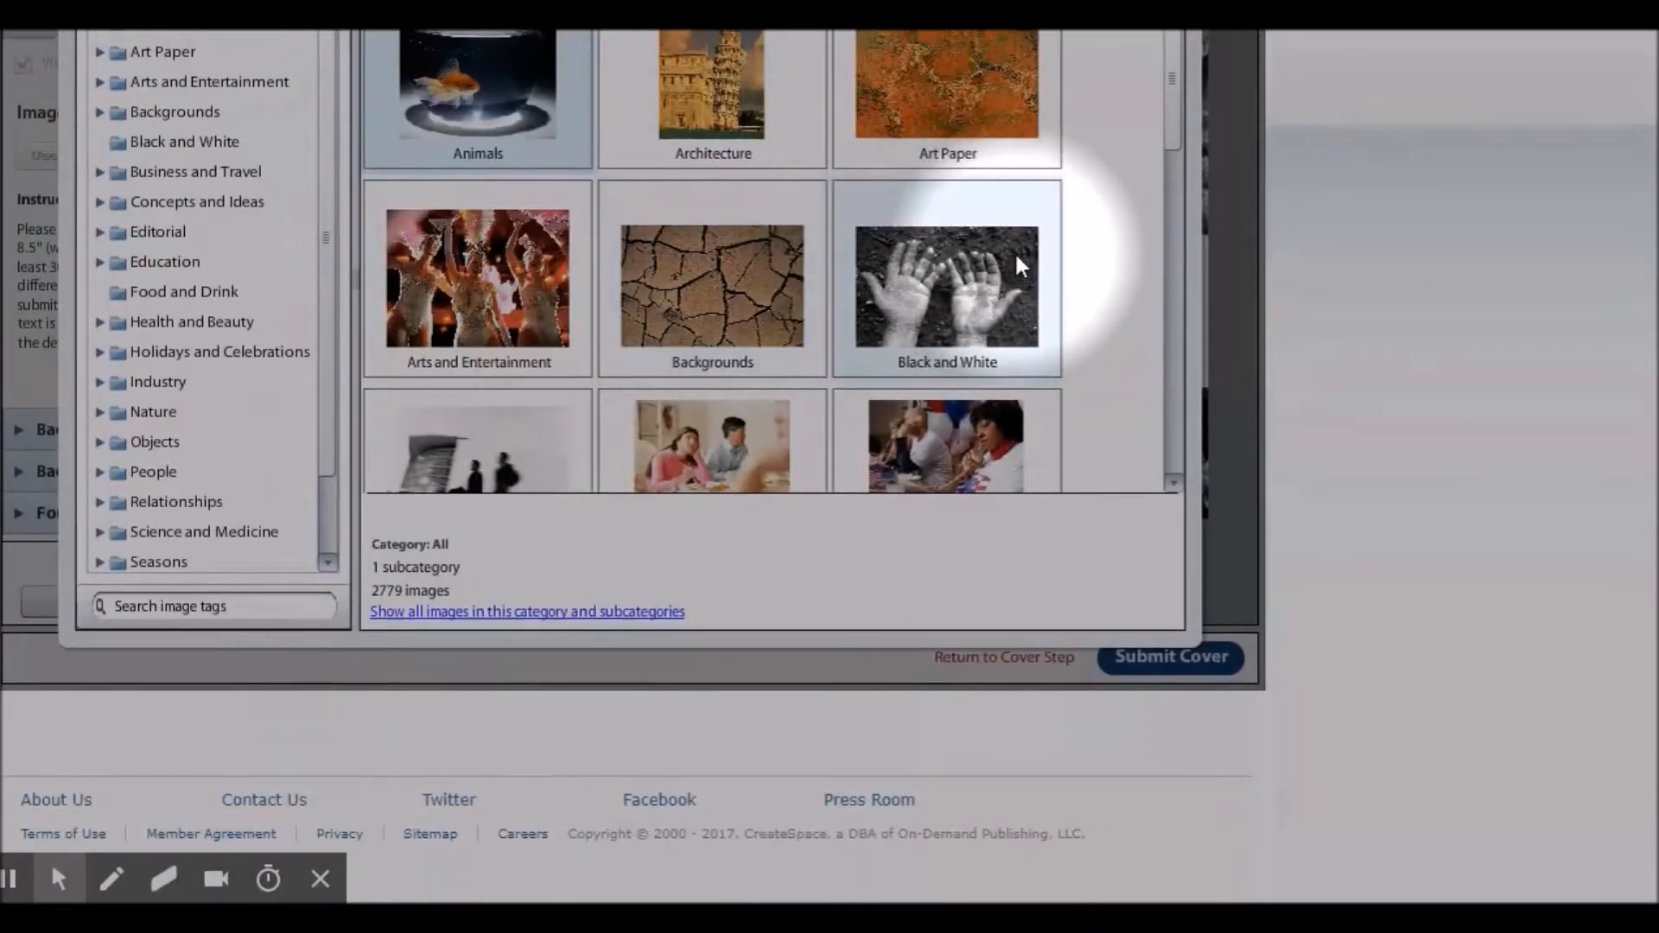
scroll(1014, 251, "up", 4)
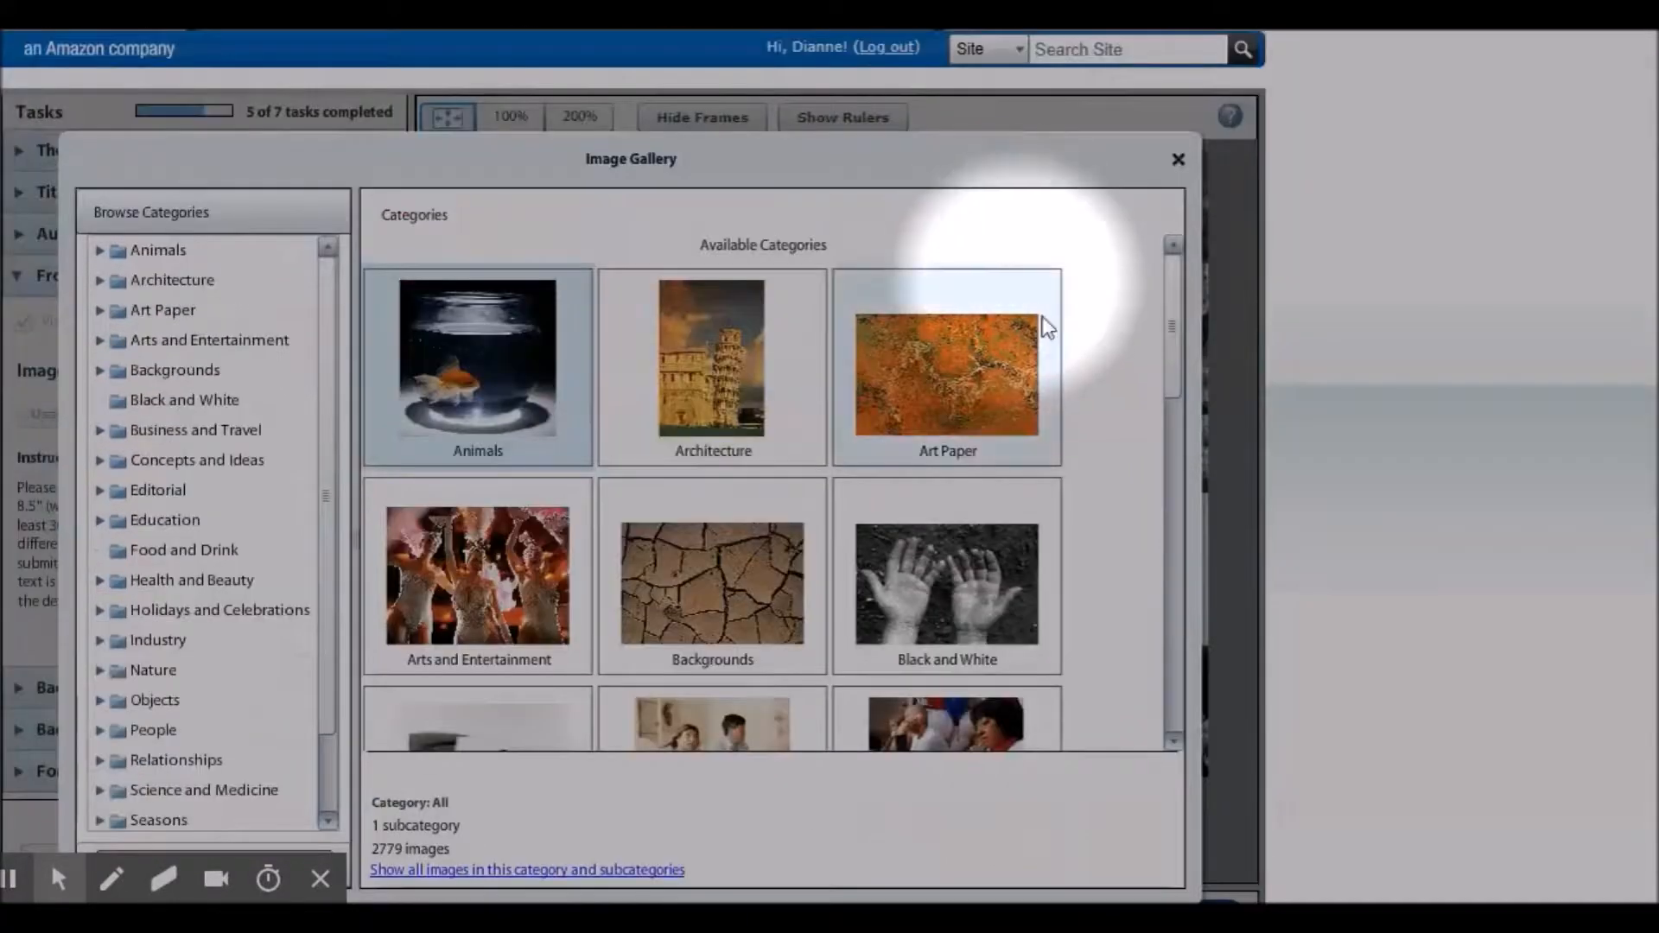
left_click(948, 448)
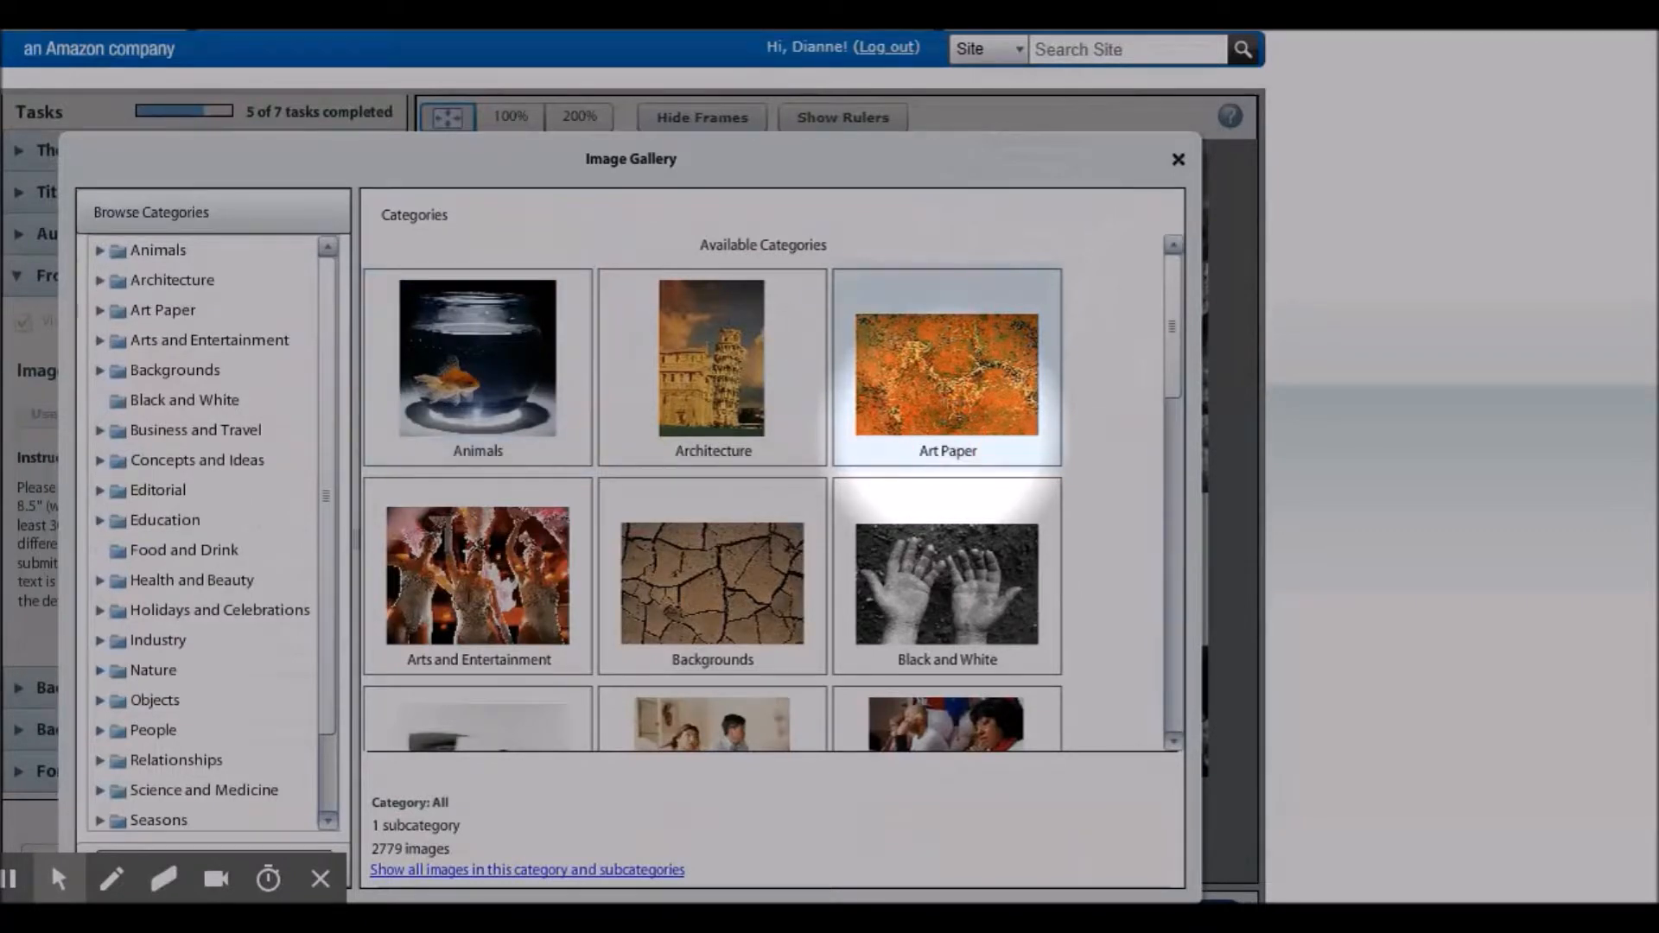
double_click(948, 447)
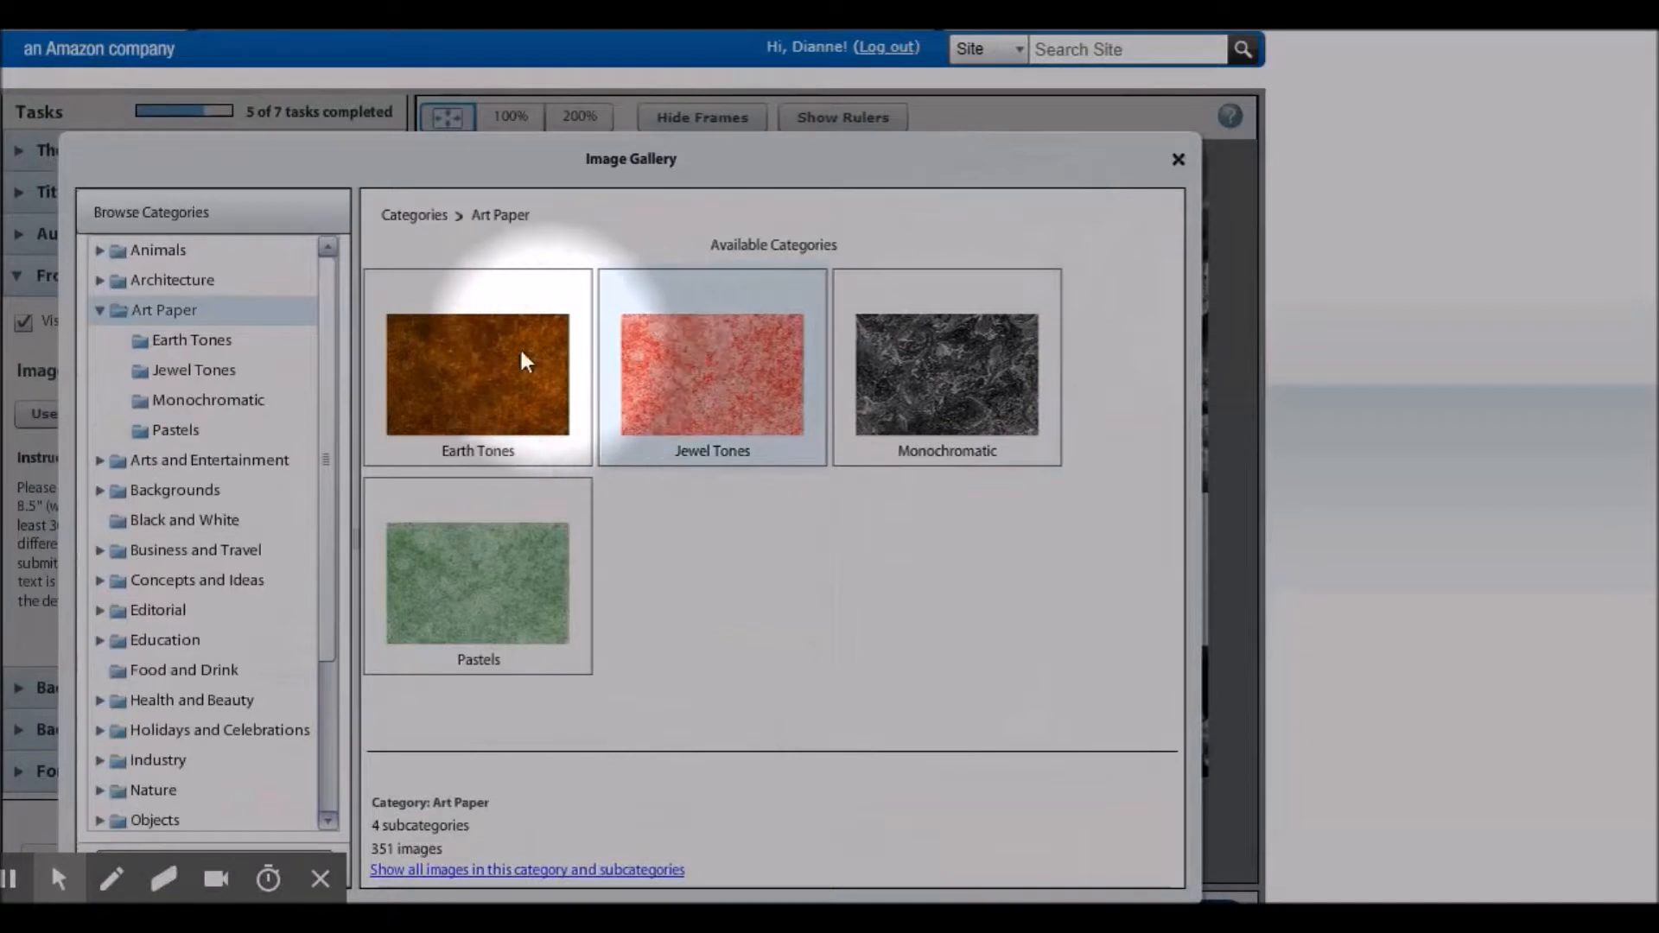
left_click(189, 371)
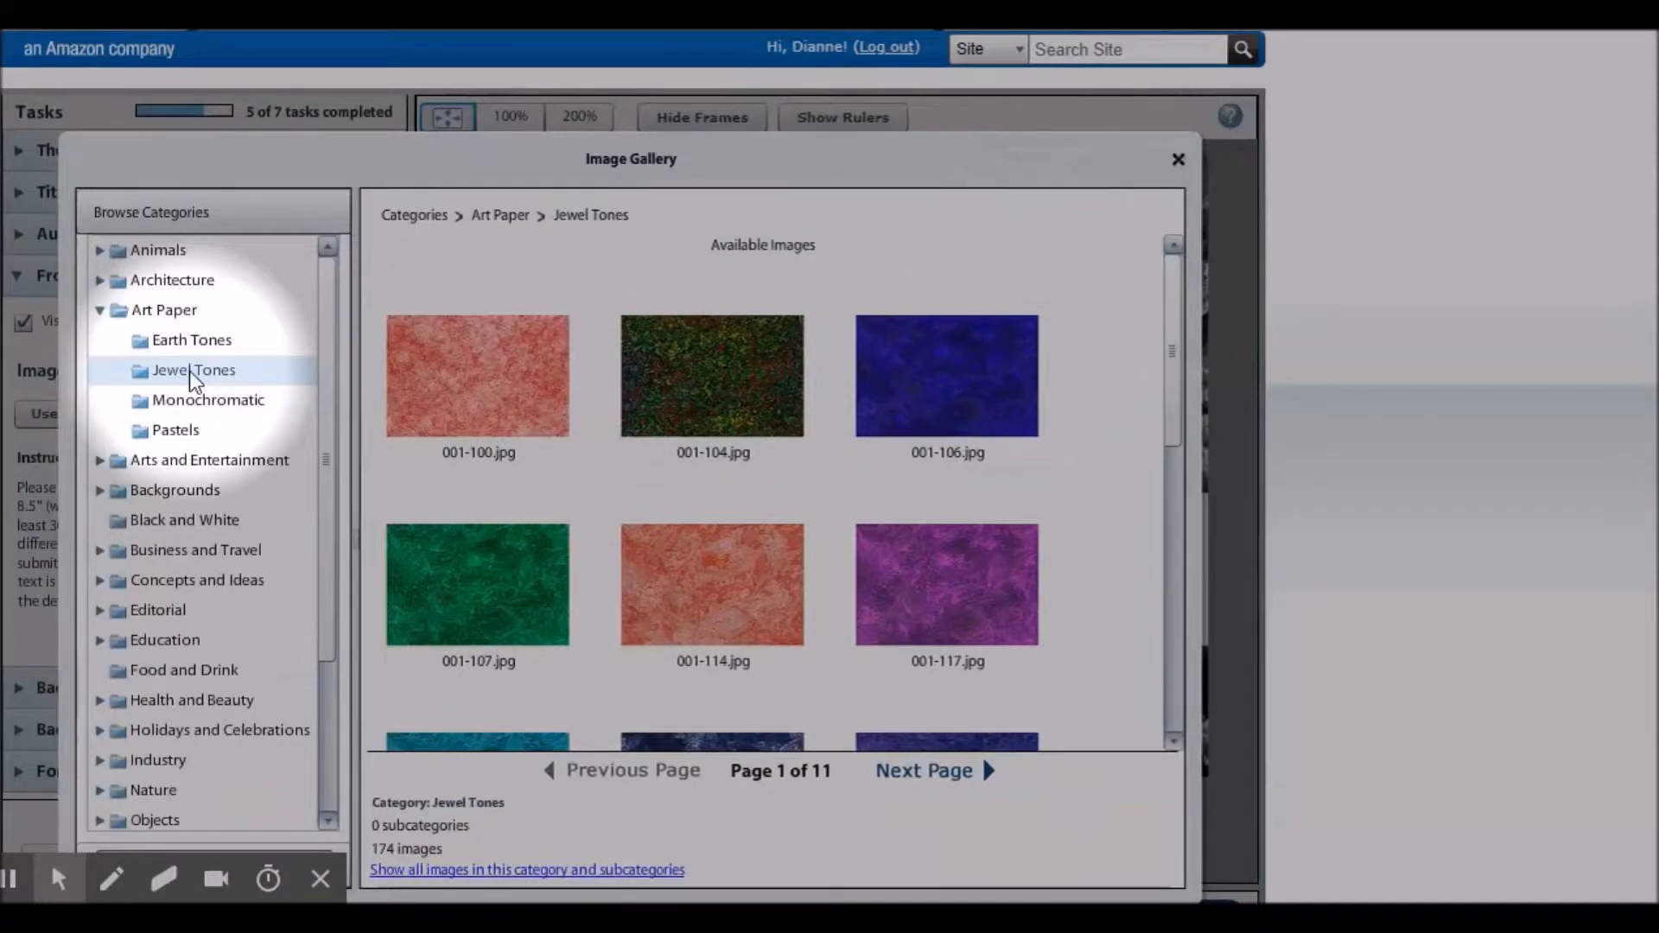
left_click(179, 499)
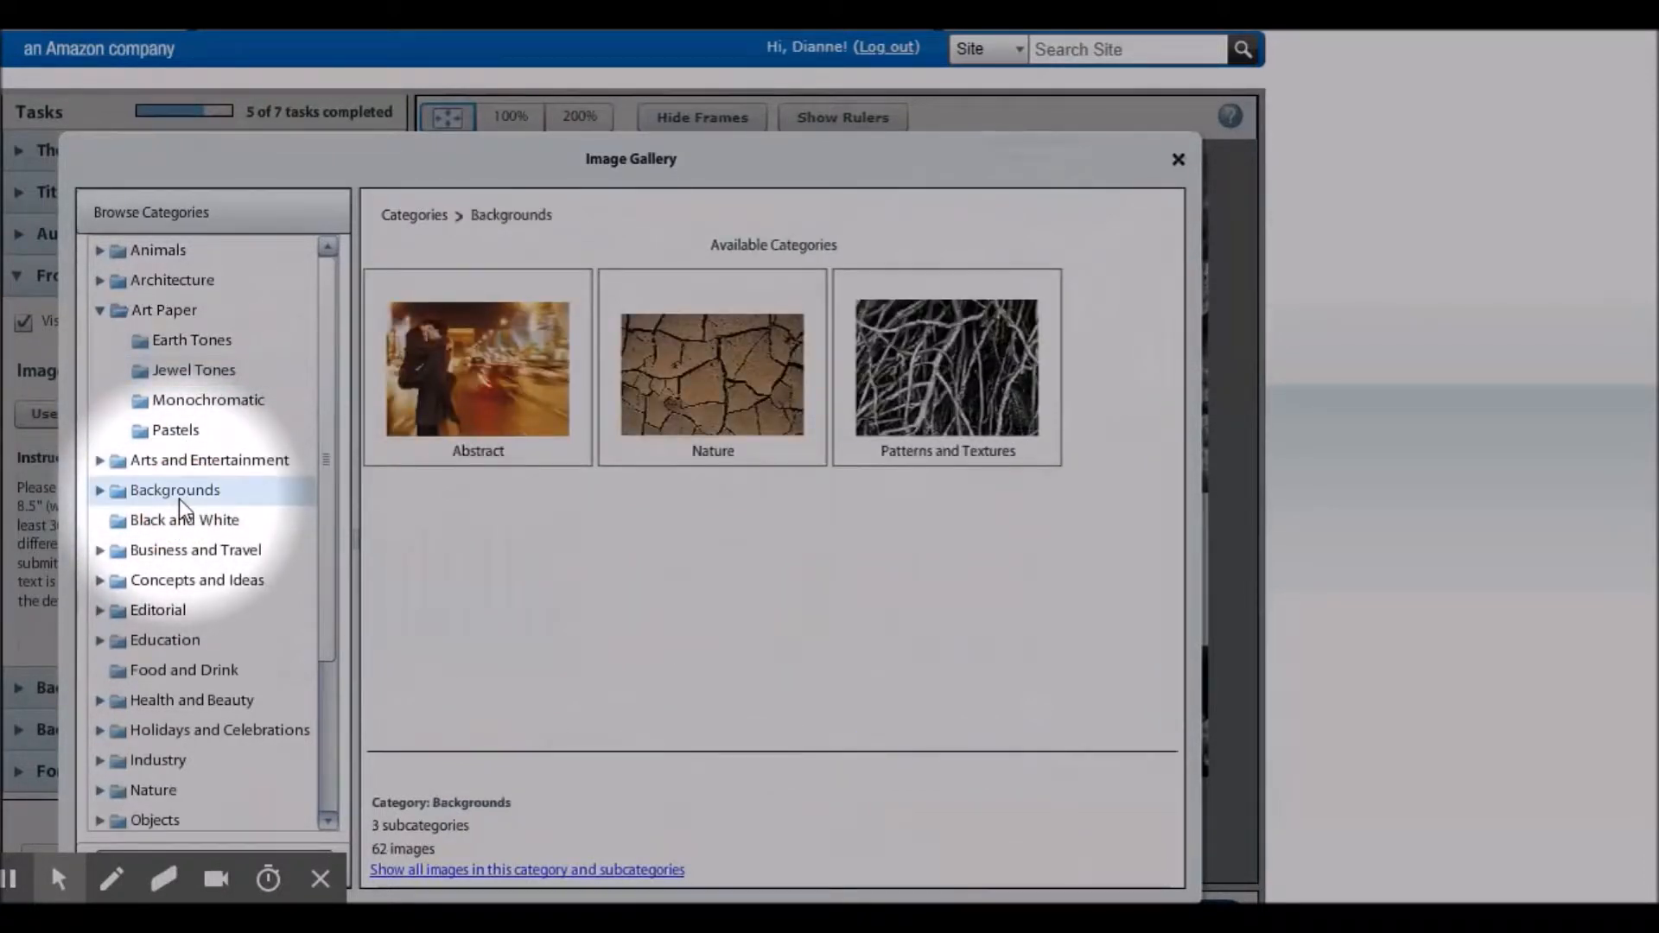
left_click(171, 281)
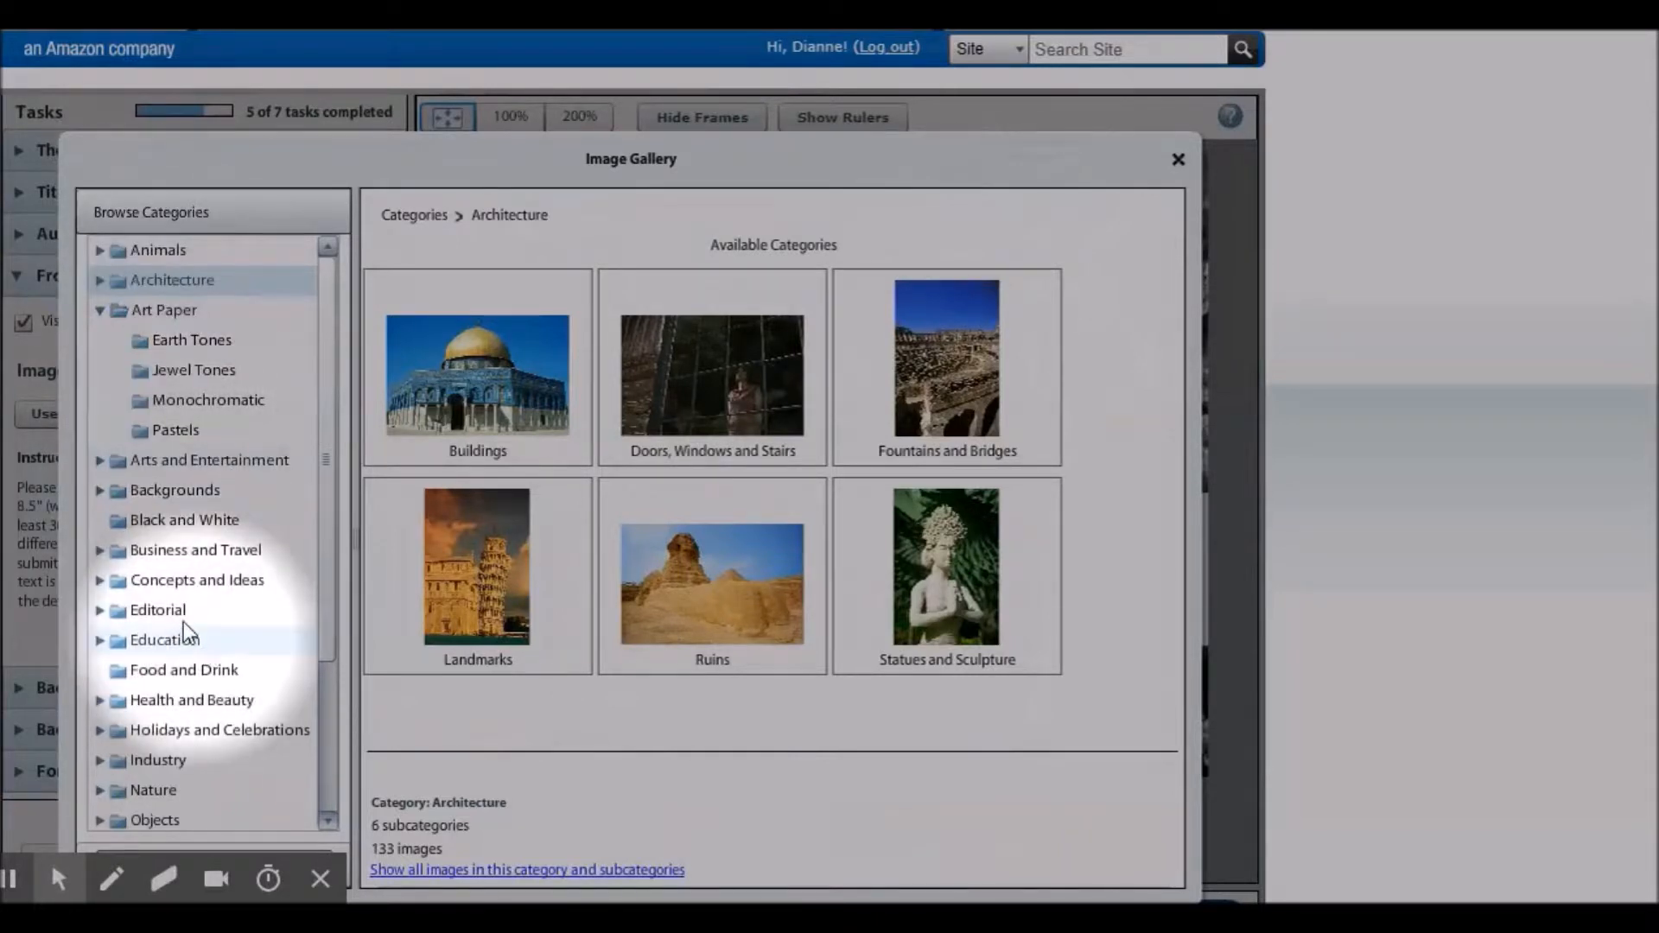
left_click(178, 550)
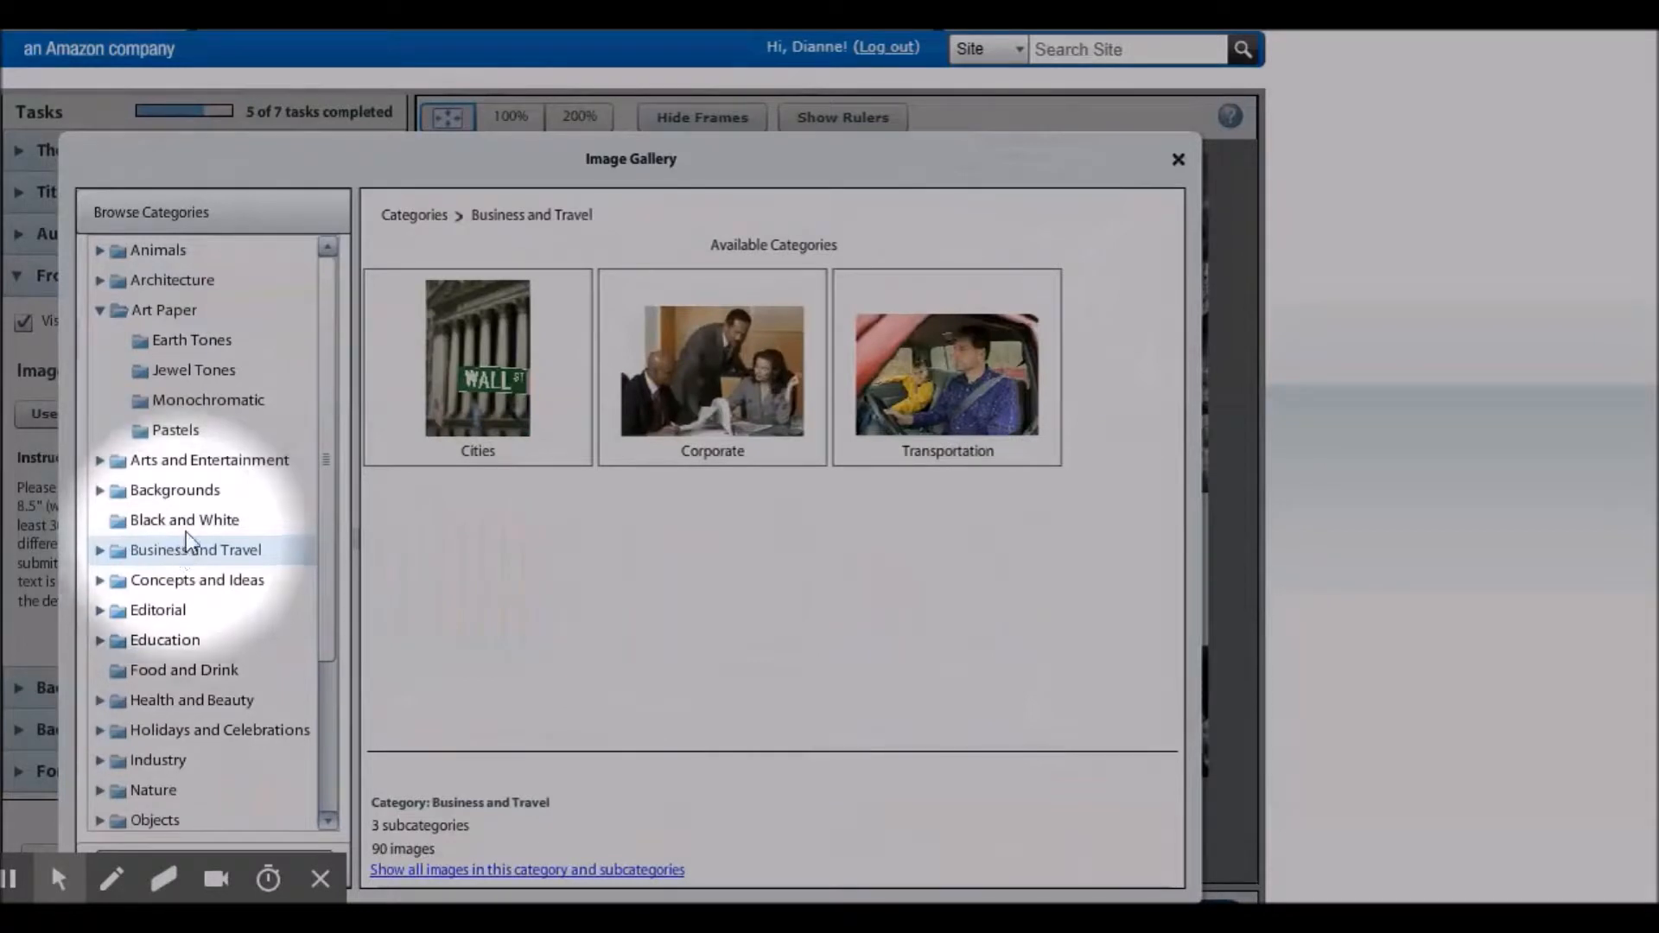
left_click(164, 252)
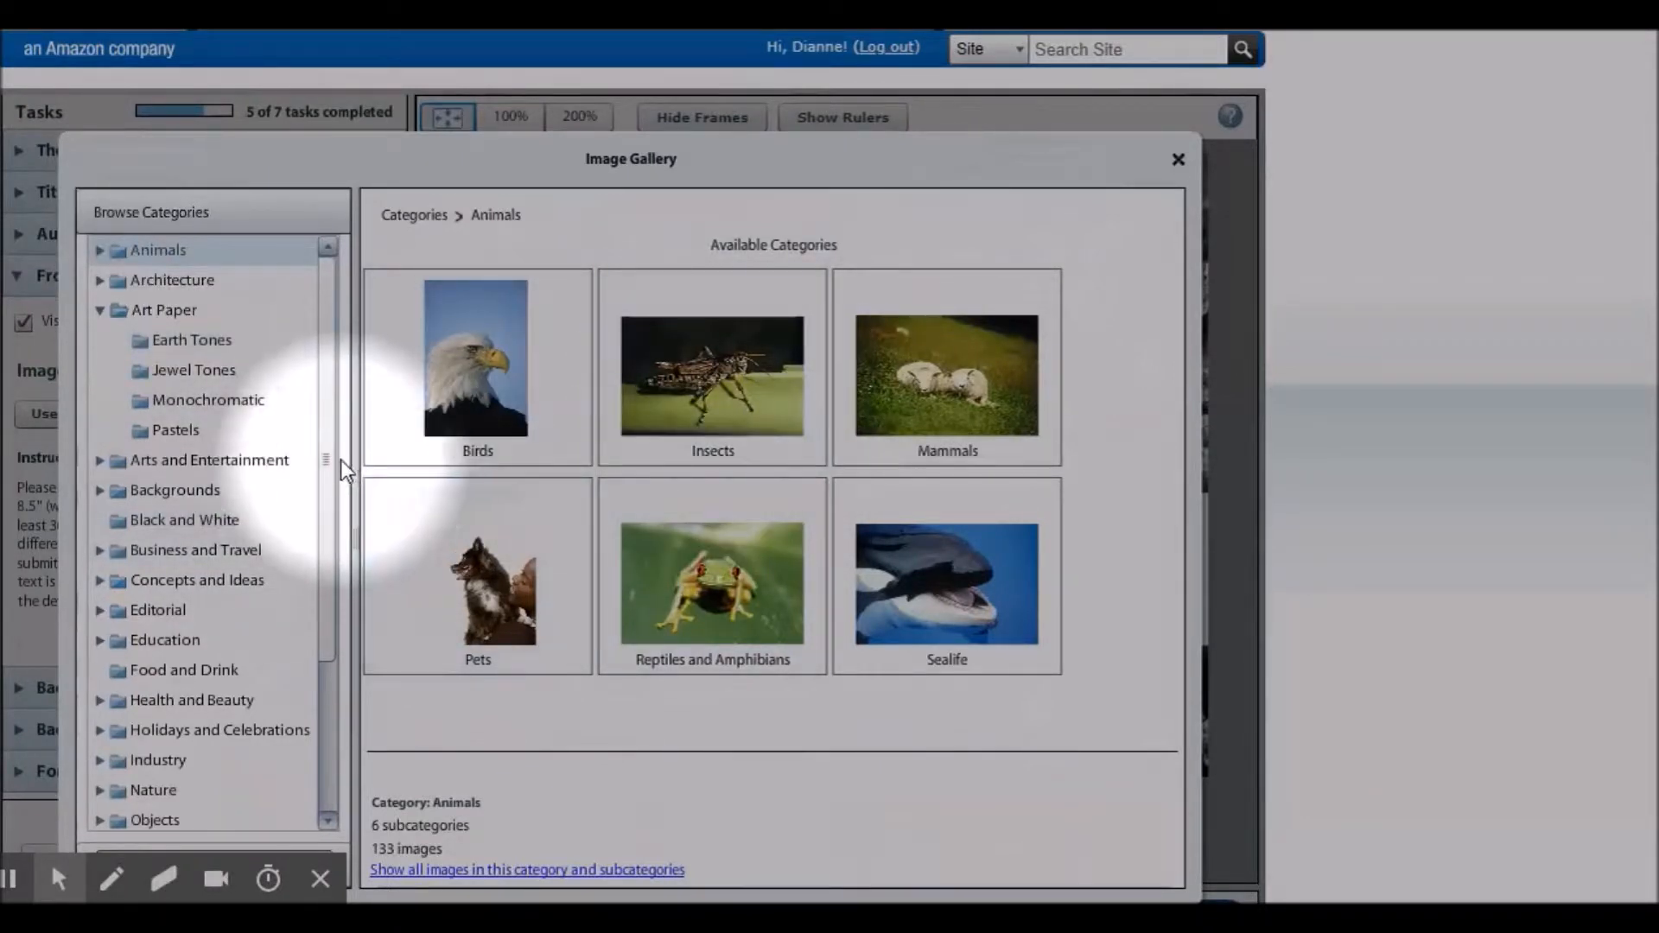
Try the tree-shaded park image 002-001.jpg from the Landscapes subcategory of Nature as the front cover image
scroll(308, 615, "down", 3)
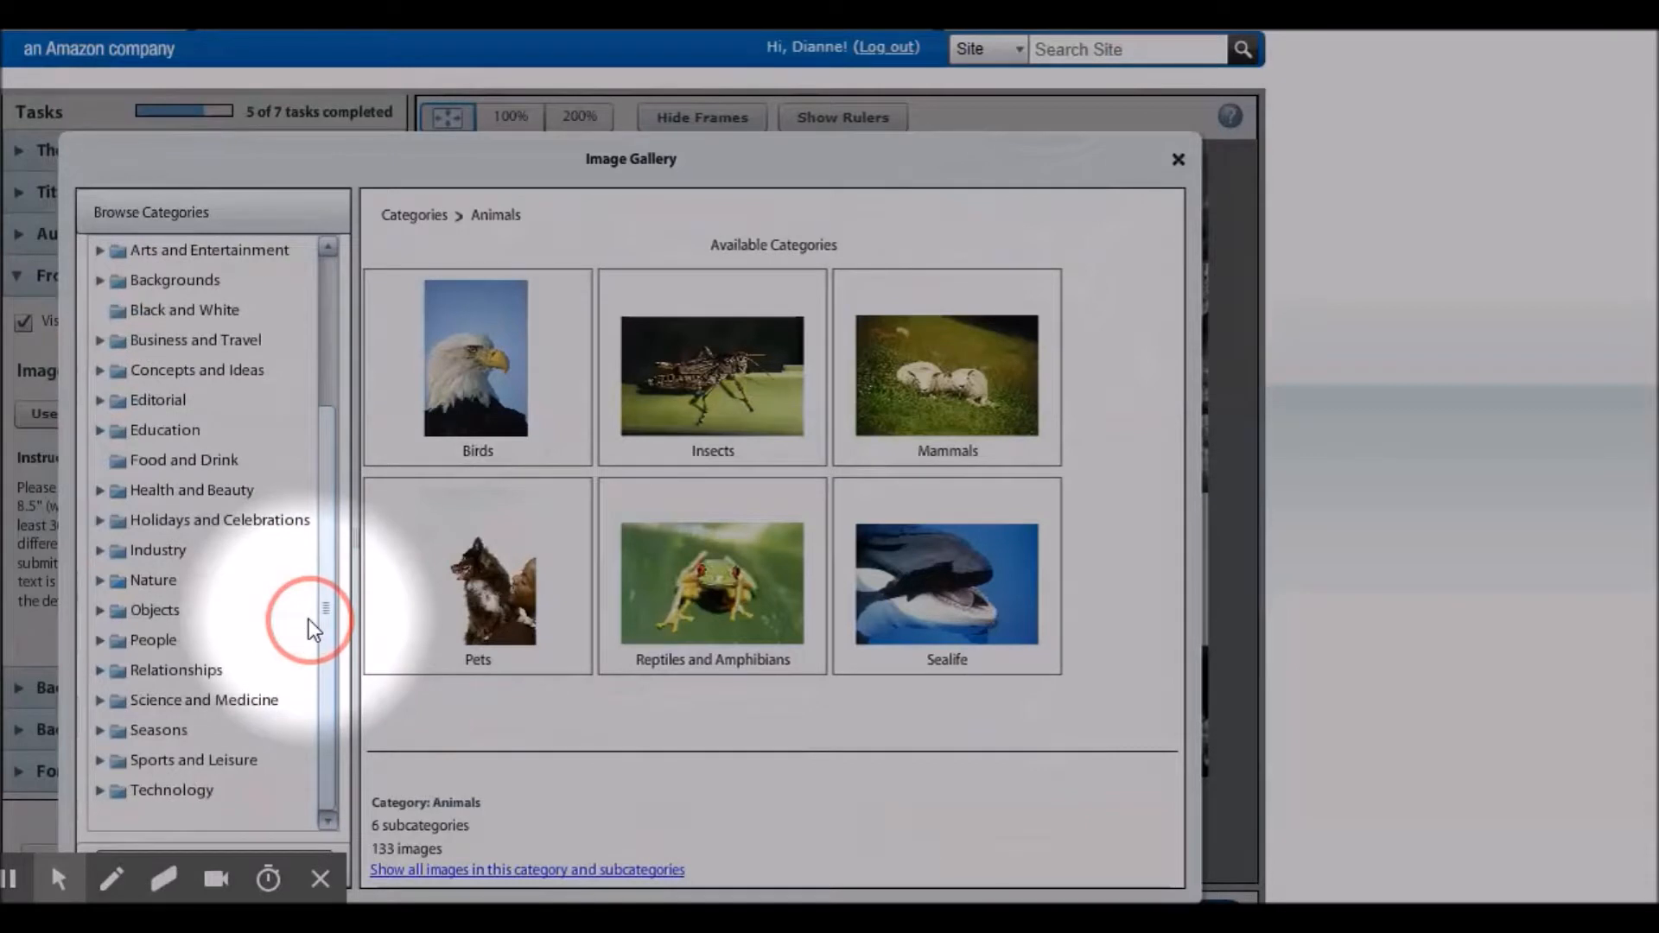
left_click(164, 550)
left_click(159, 580)
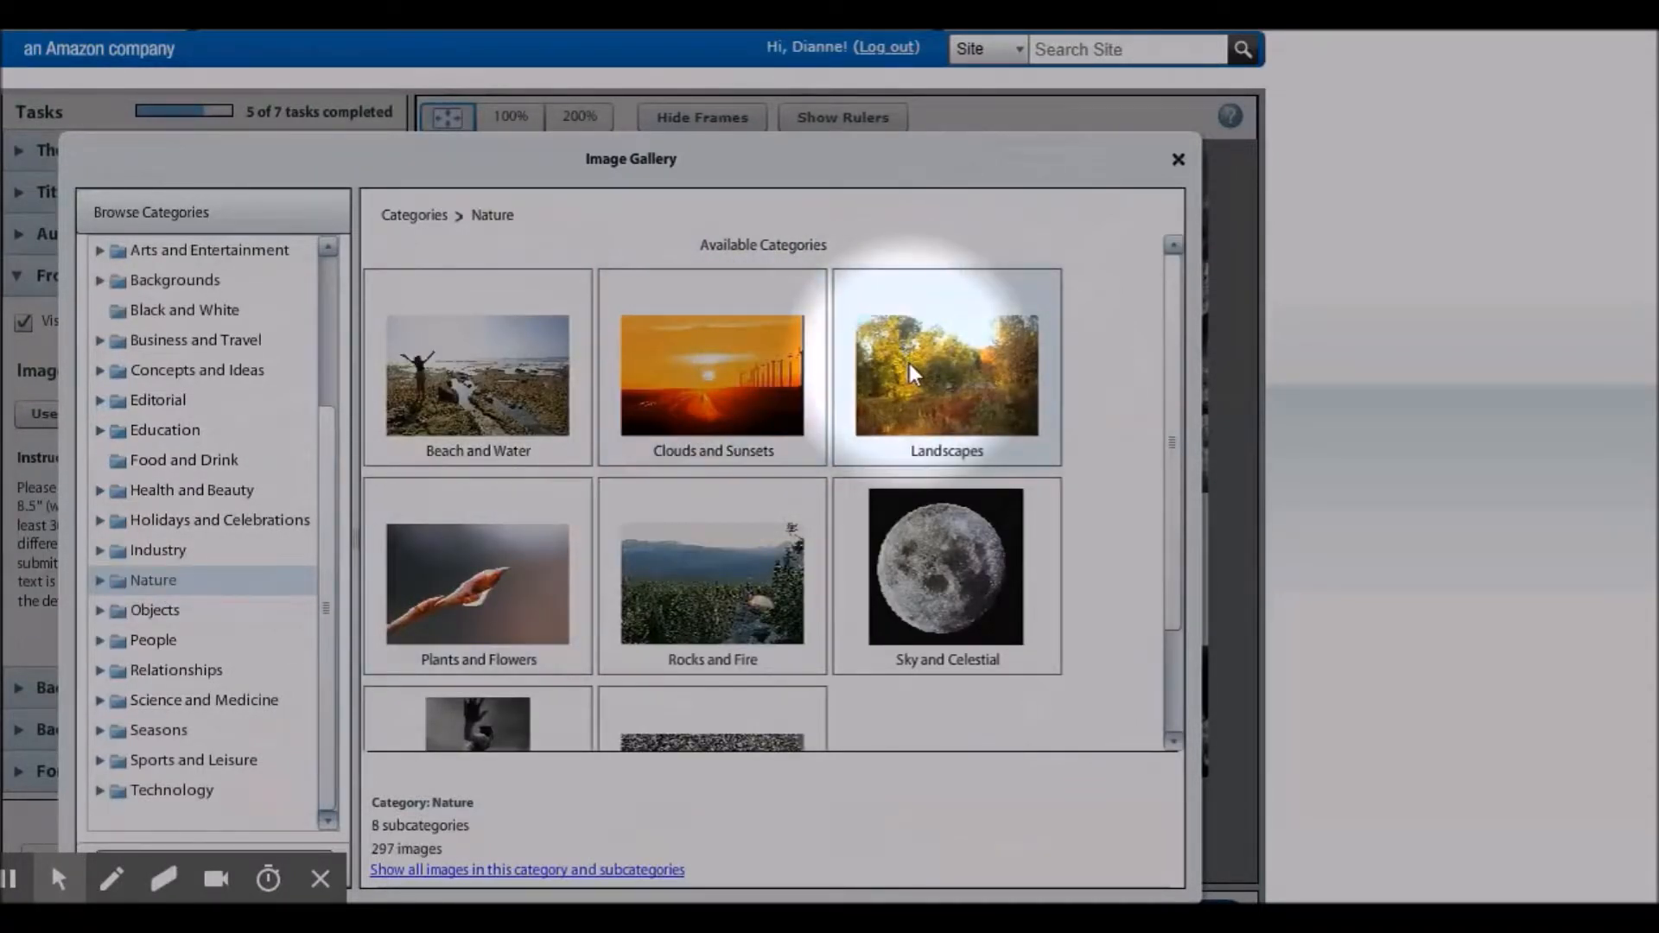
left_click(936, 373)
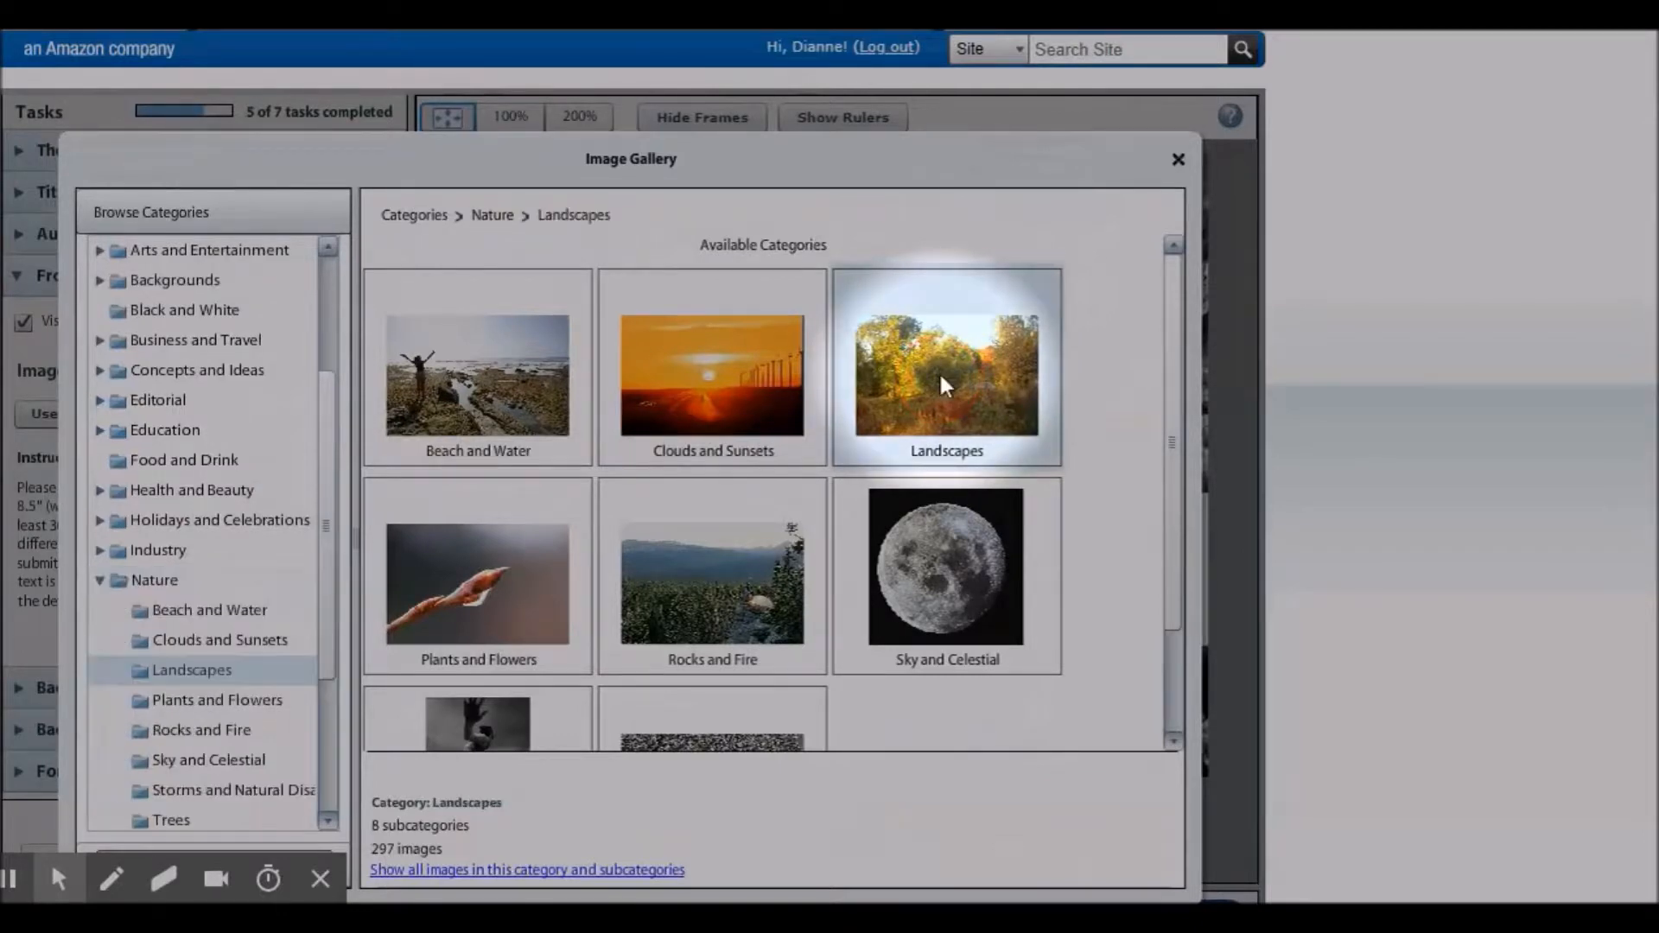
scroll(773, 448, "down", 3)
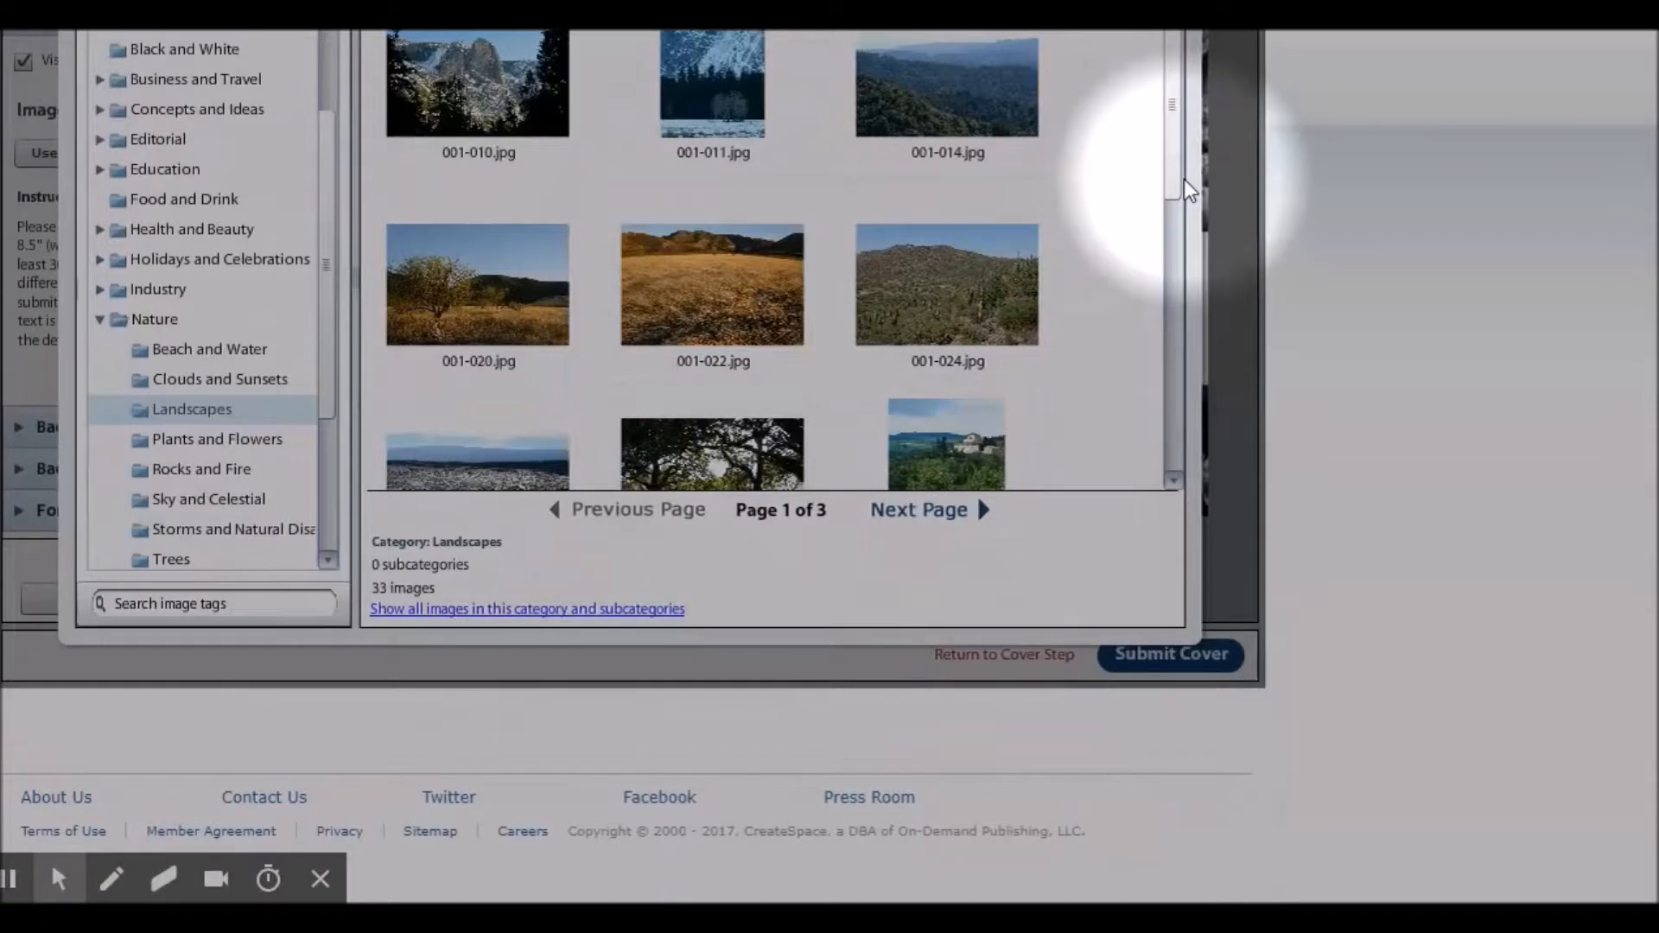
left_click_drag(1180, 182, 1172, 245)
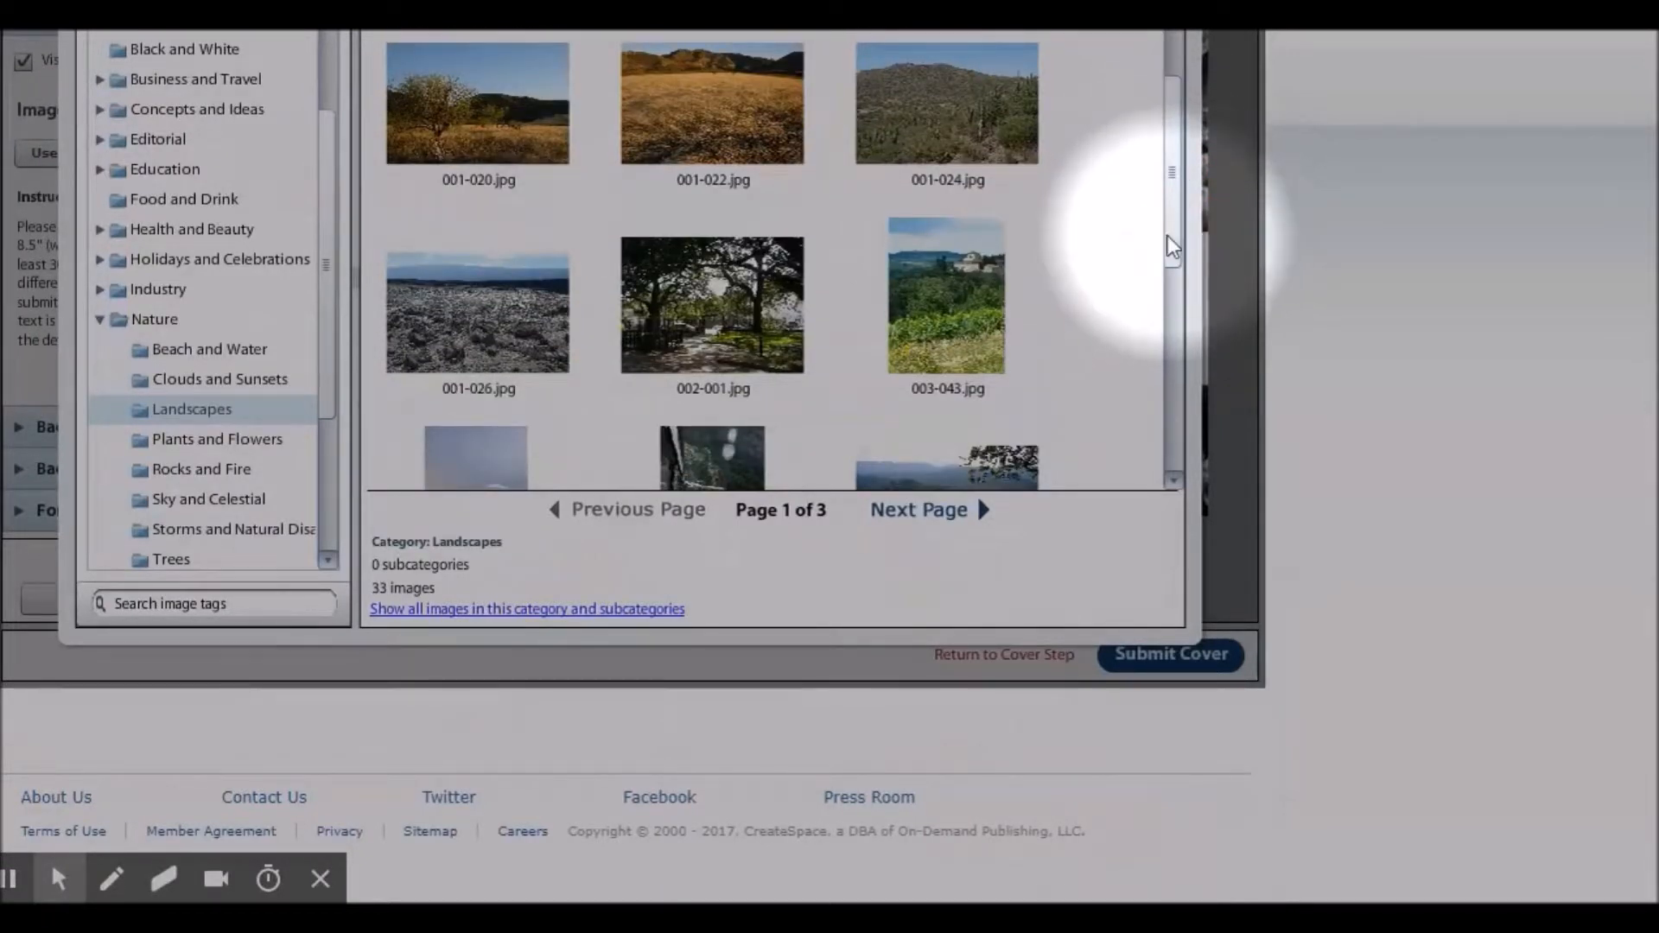
left_click(707, 304)
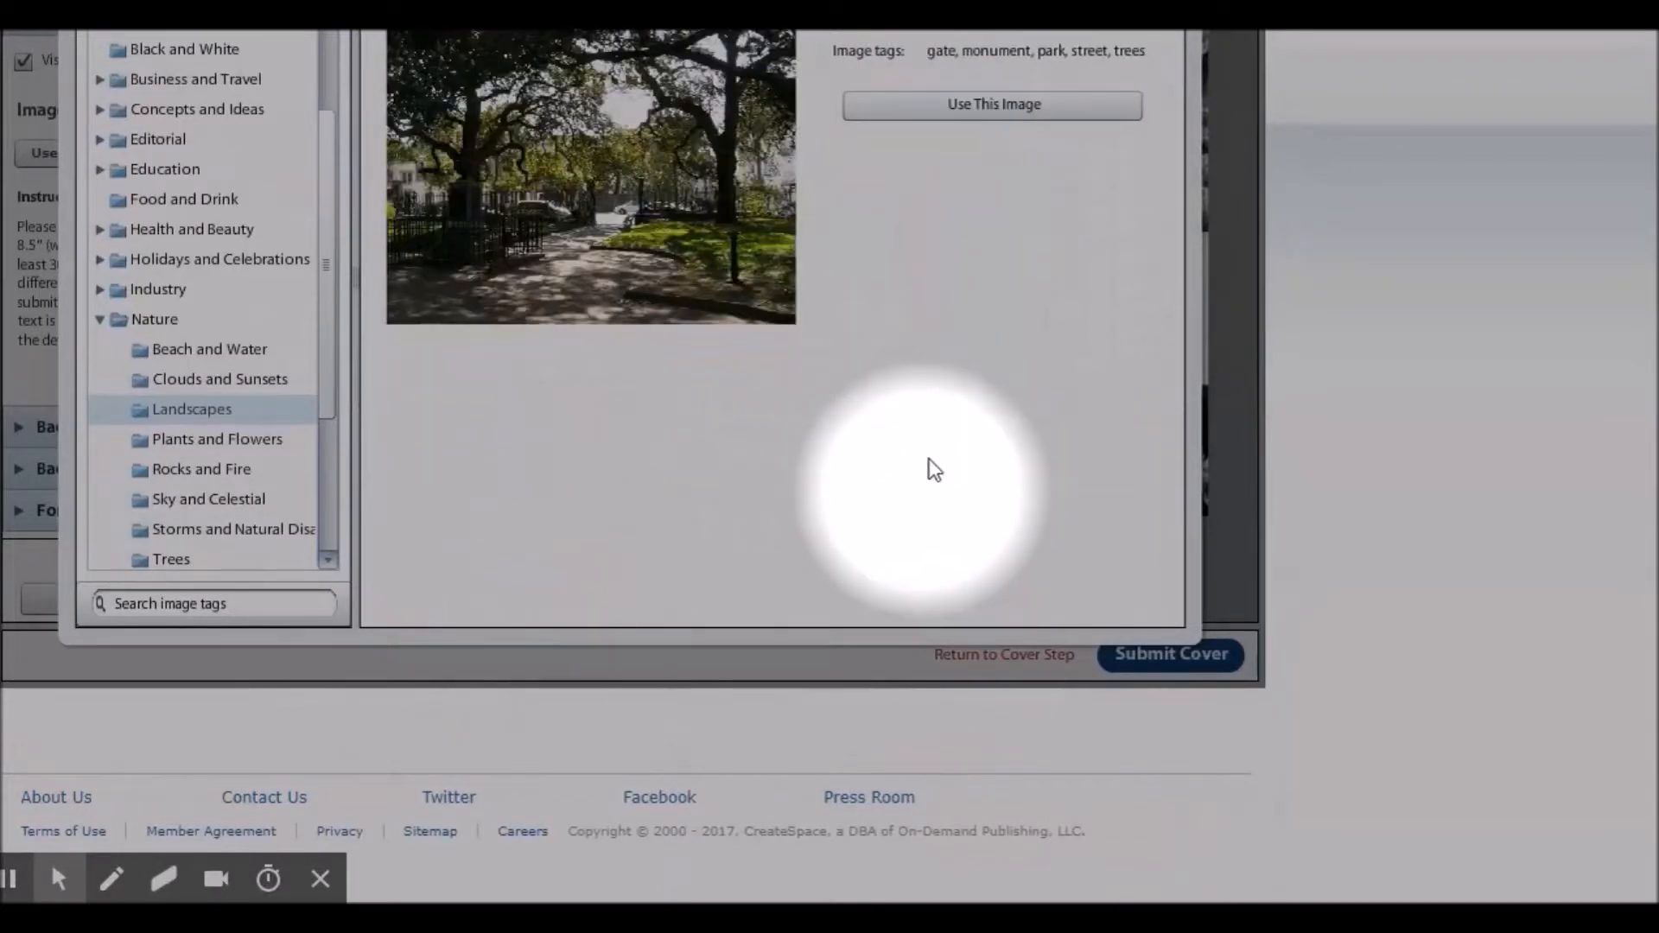
scroll(1023, 301, "up", 2)
left_click(1008, 249)
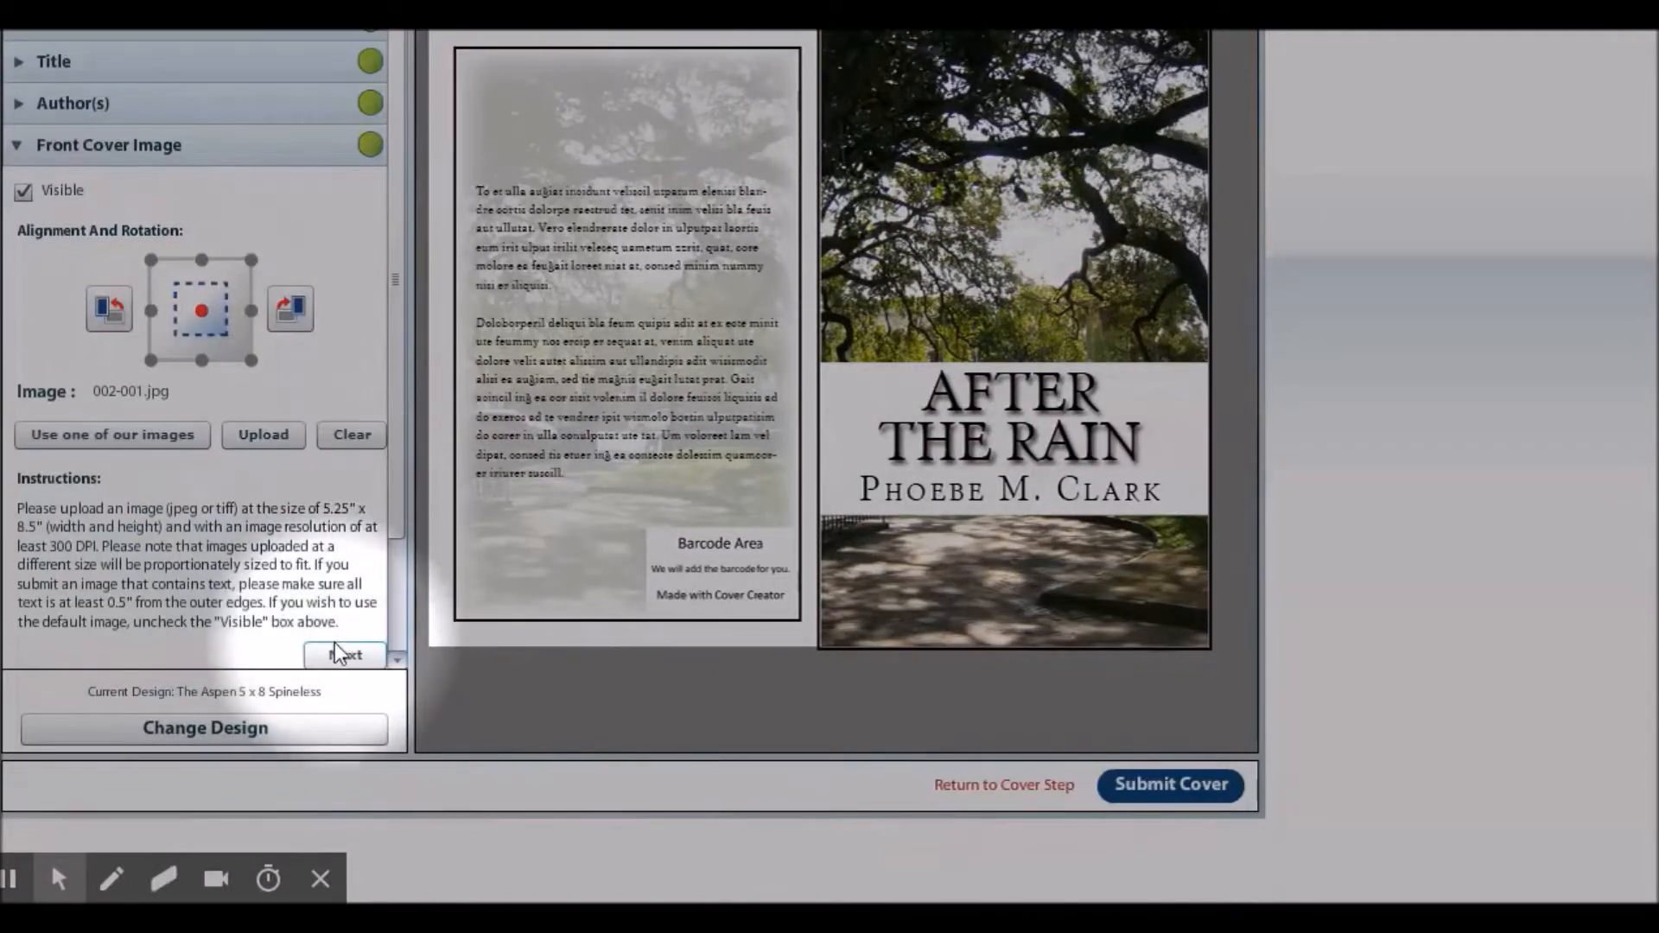
Upload the file image2 copy from a subfolder of the computer's Pictures folder as the front cover image
left_click(268, 433)
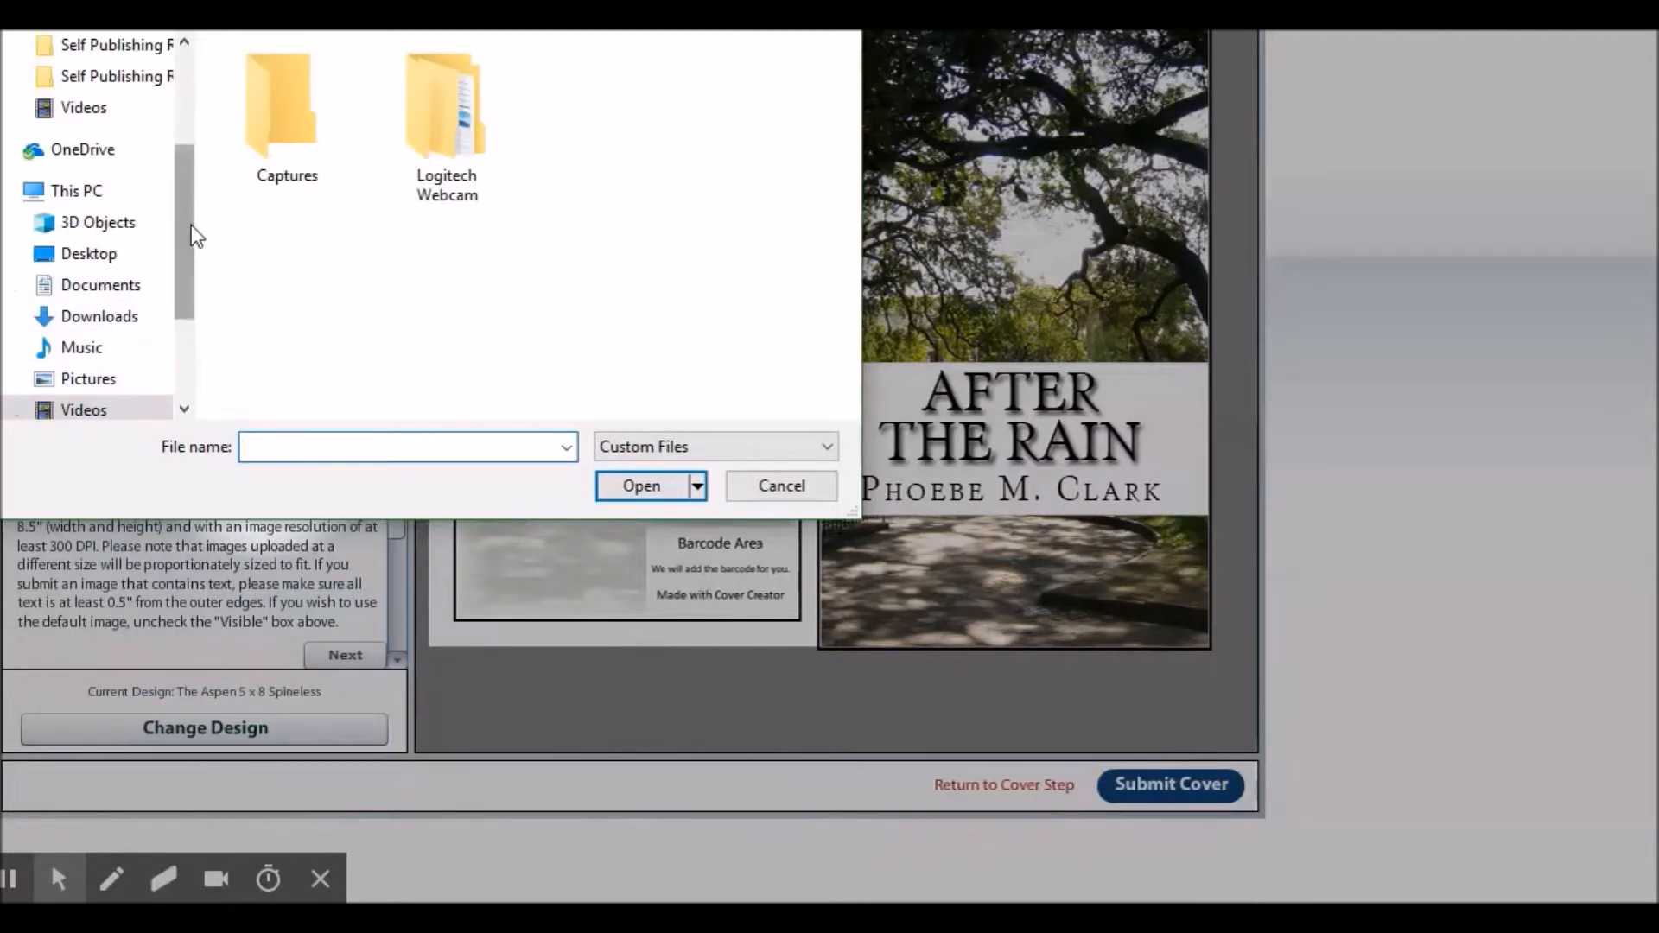
scroll(185, 235, "down", 2)
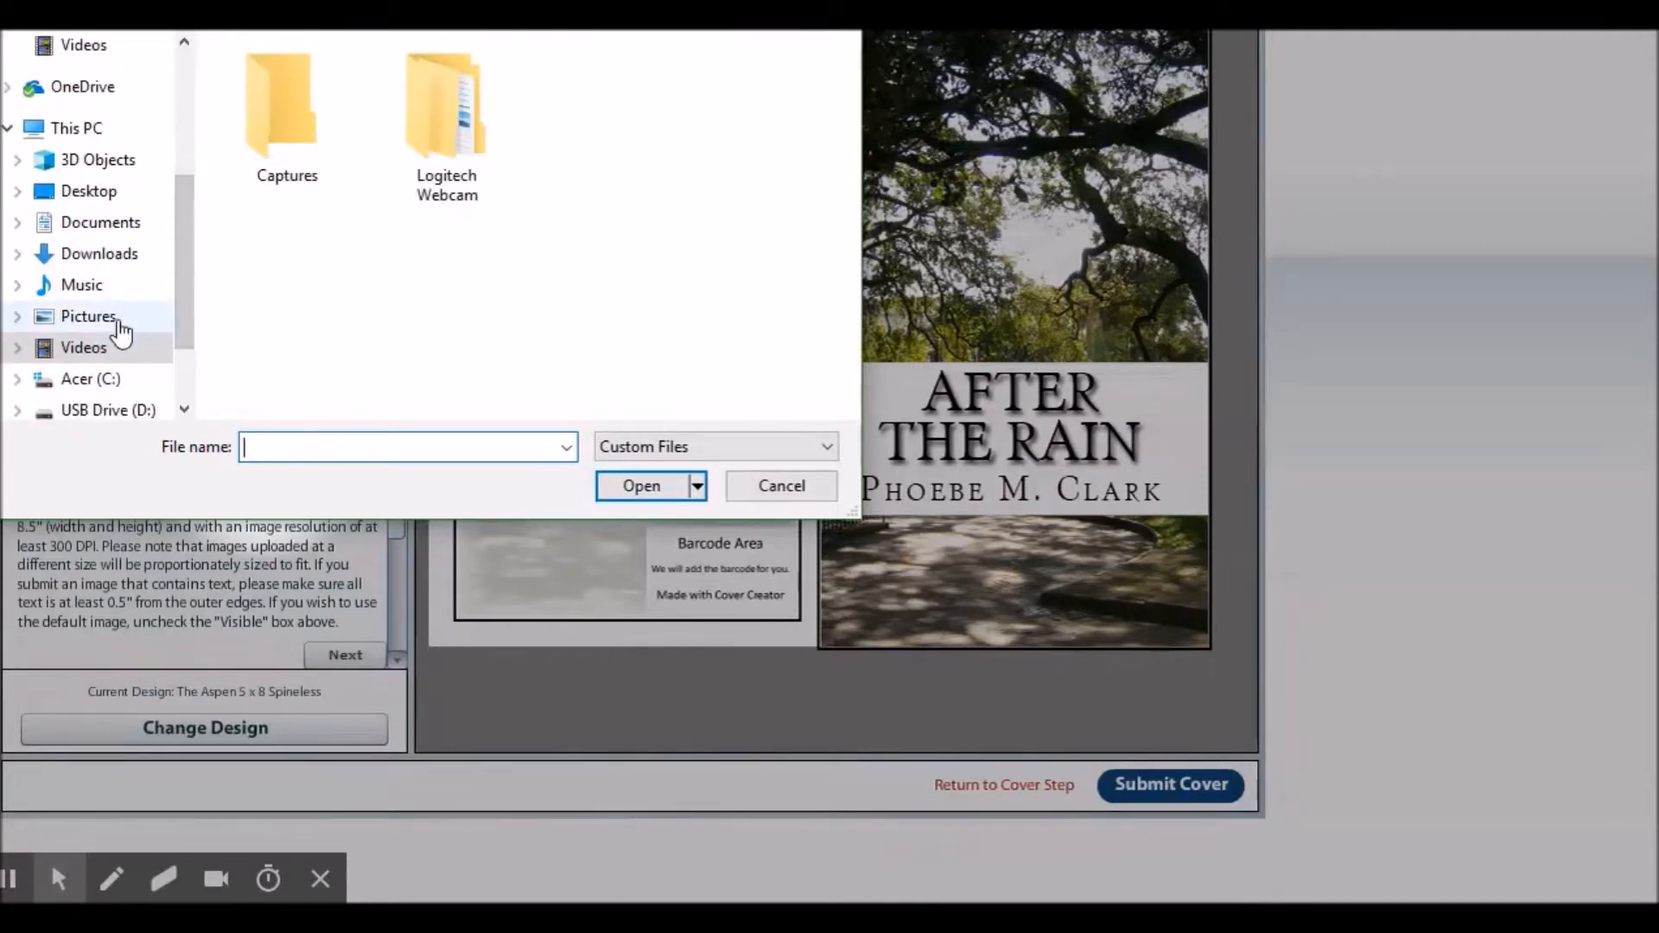
left_click(121, 332)
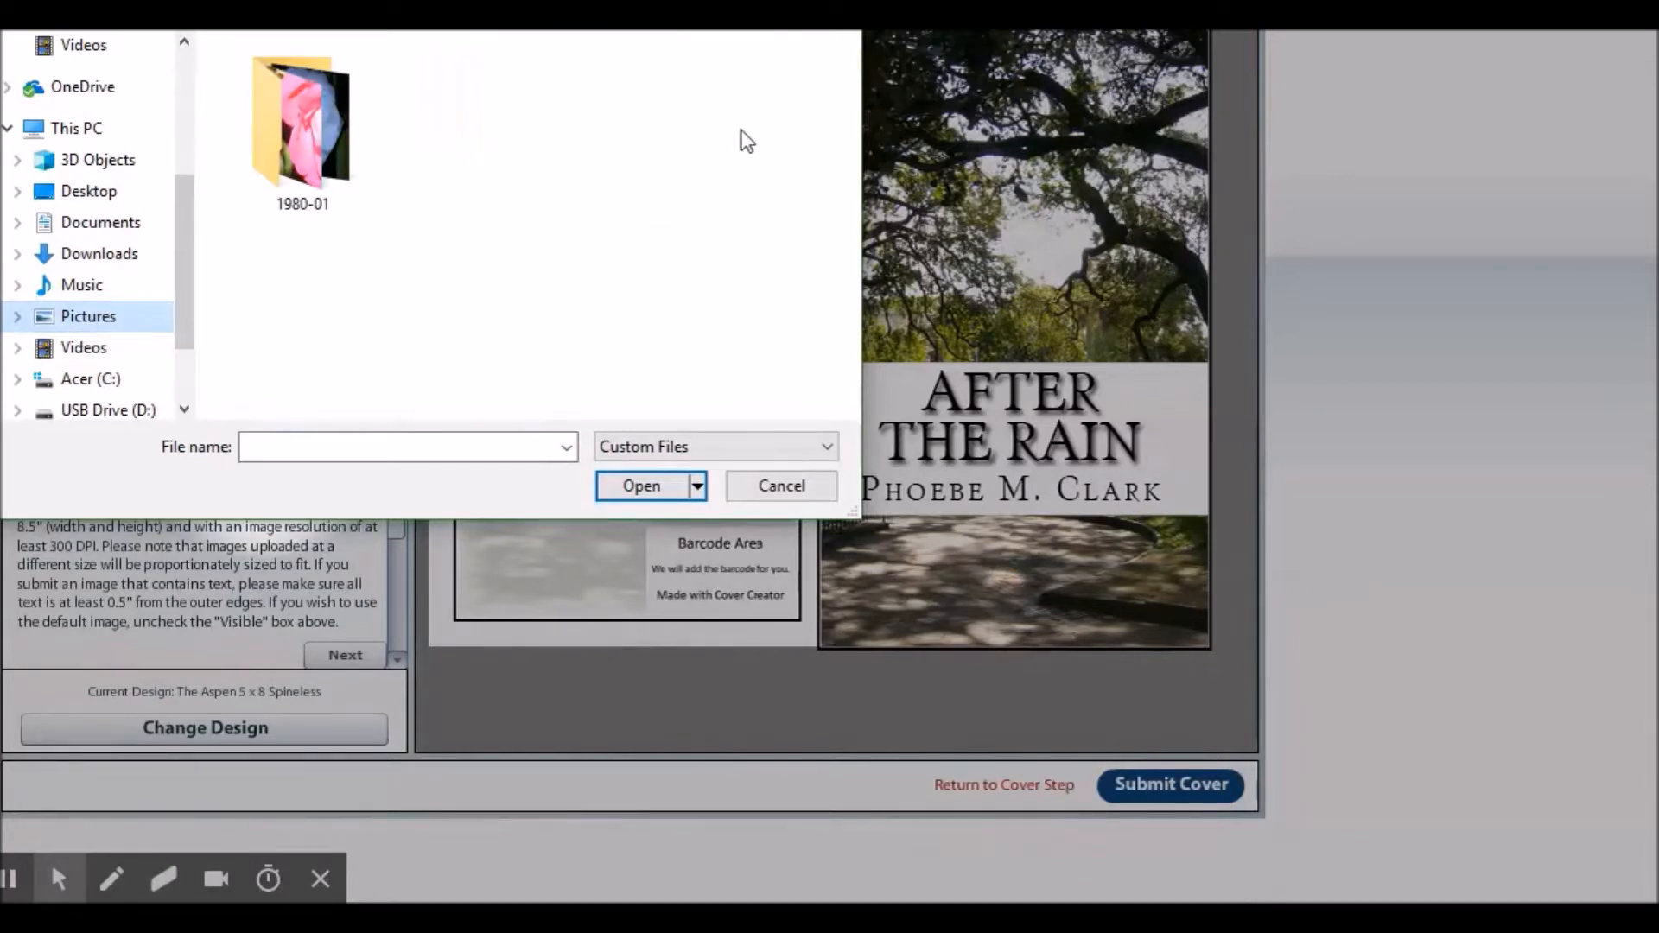
left_click_drag(847, 64, 861, 148)
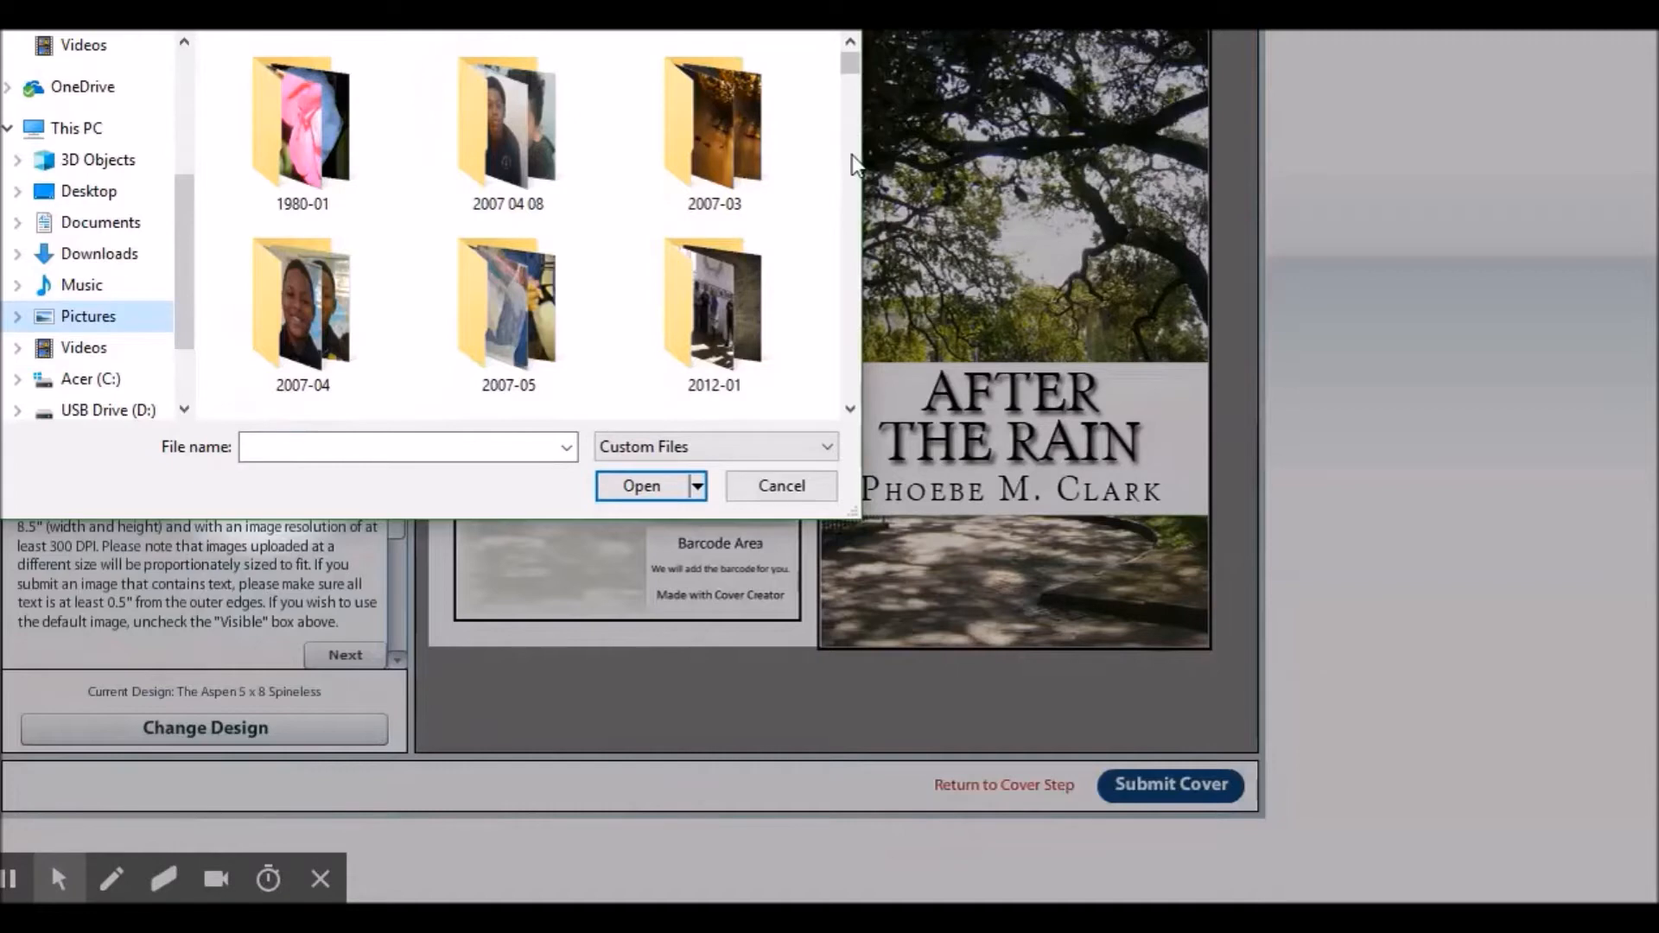
left_click_drag(851, 73, 844, 232)
double_click(531, 297)
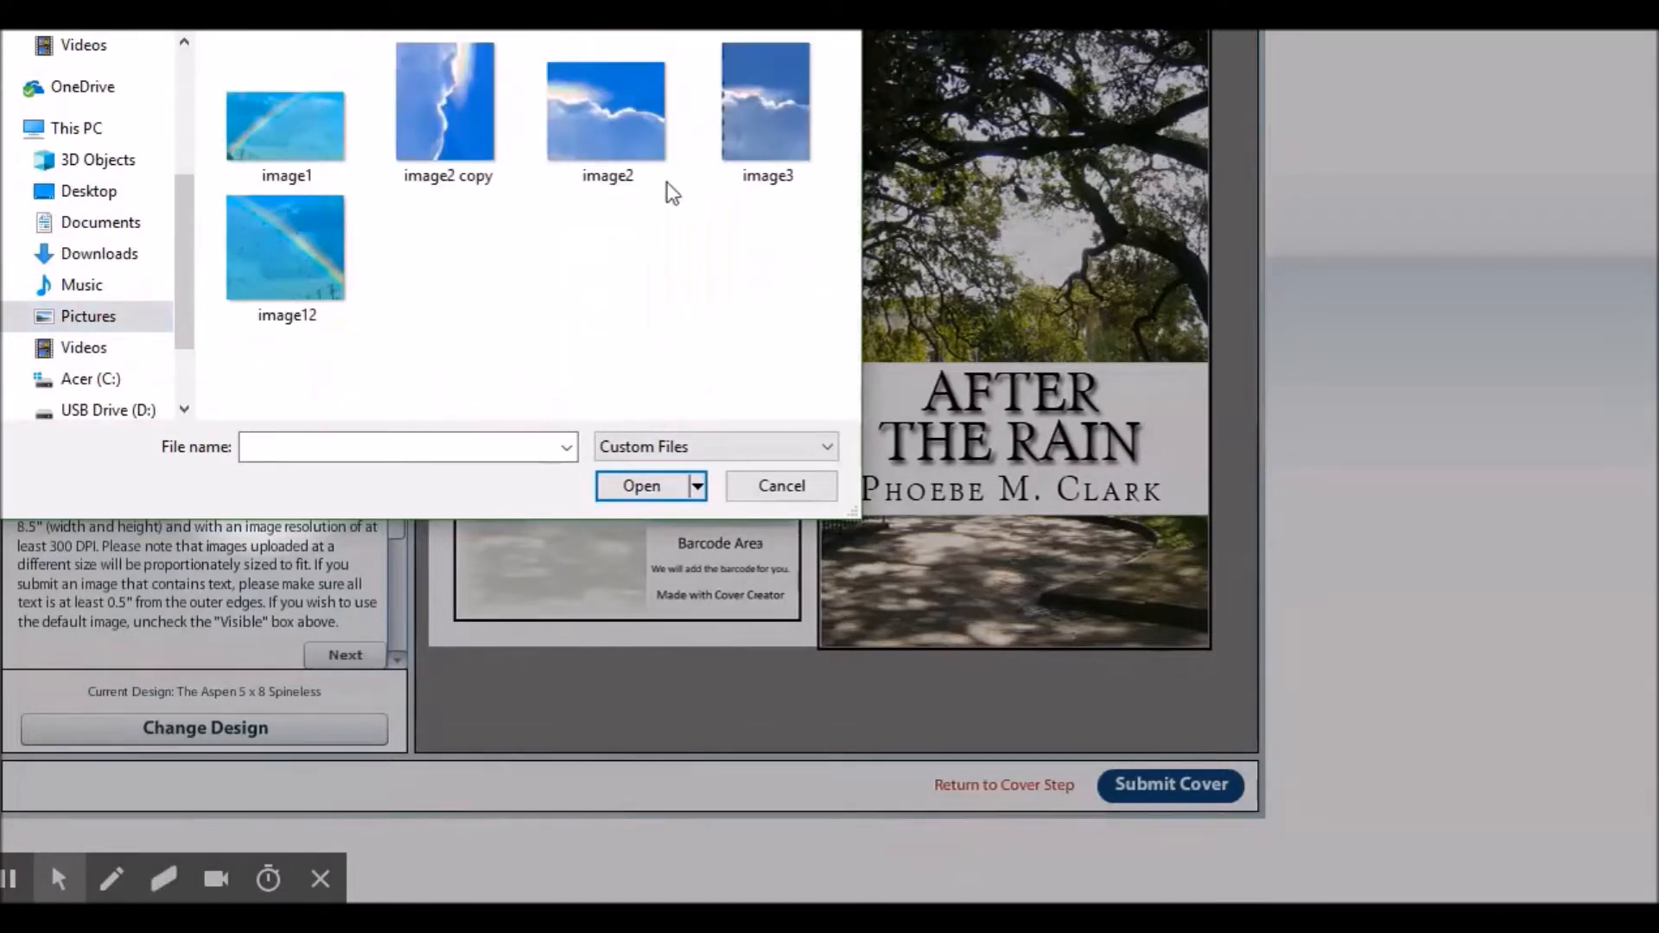
mouse_move(449, 130)
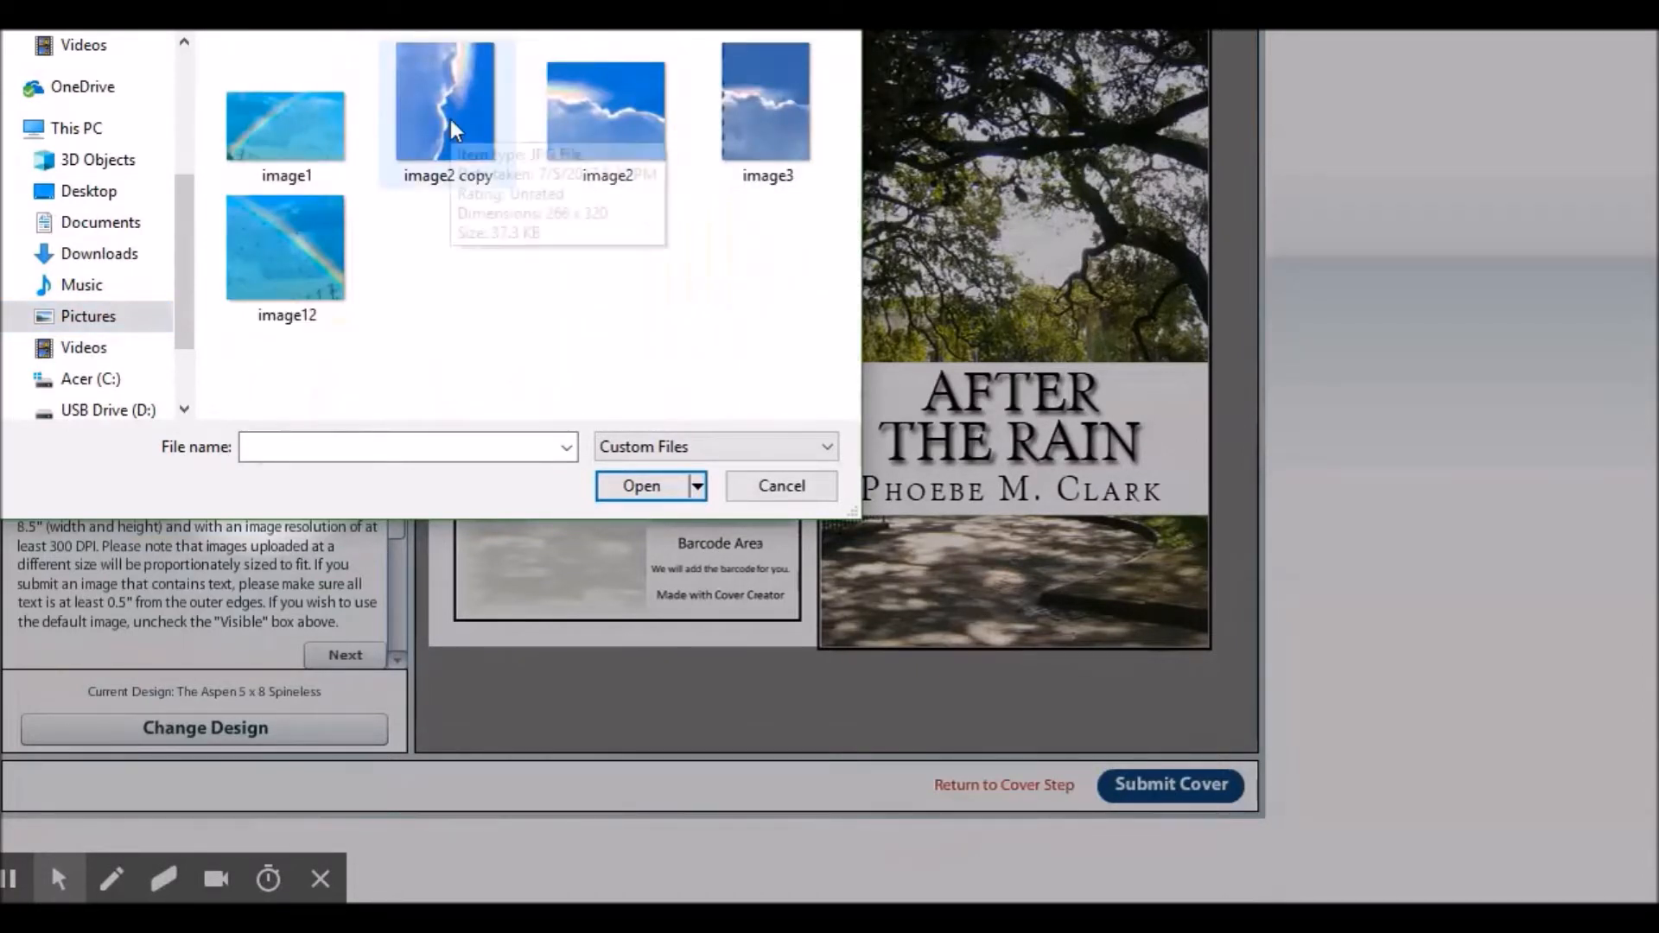
left_click(442, 126)
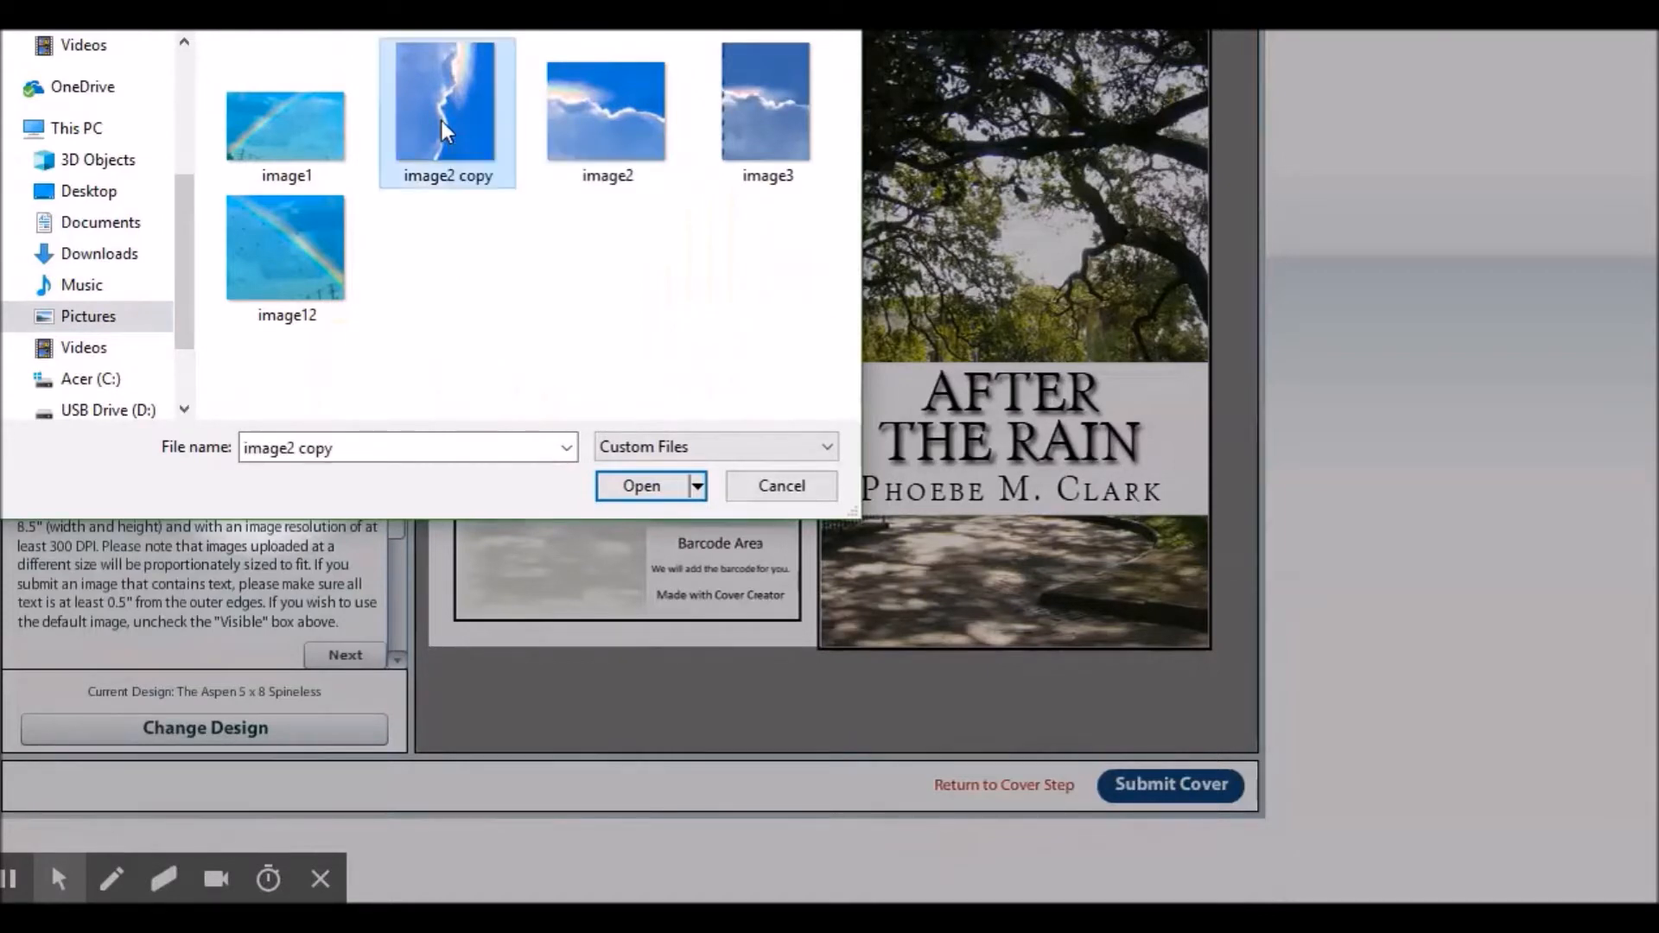
left_click(636, 486)
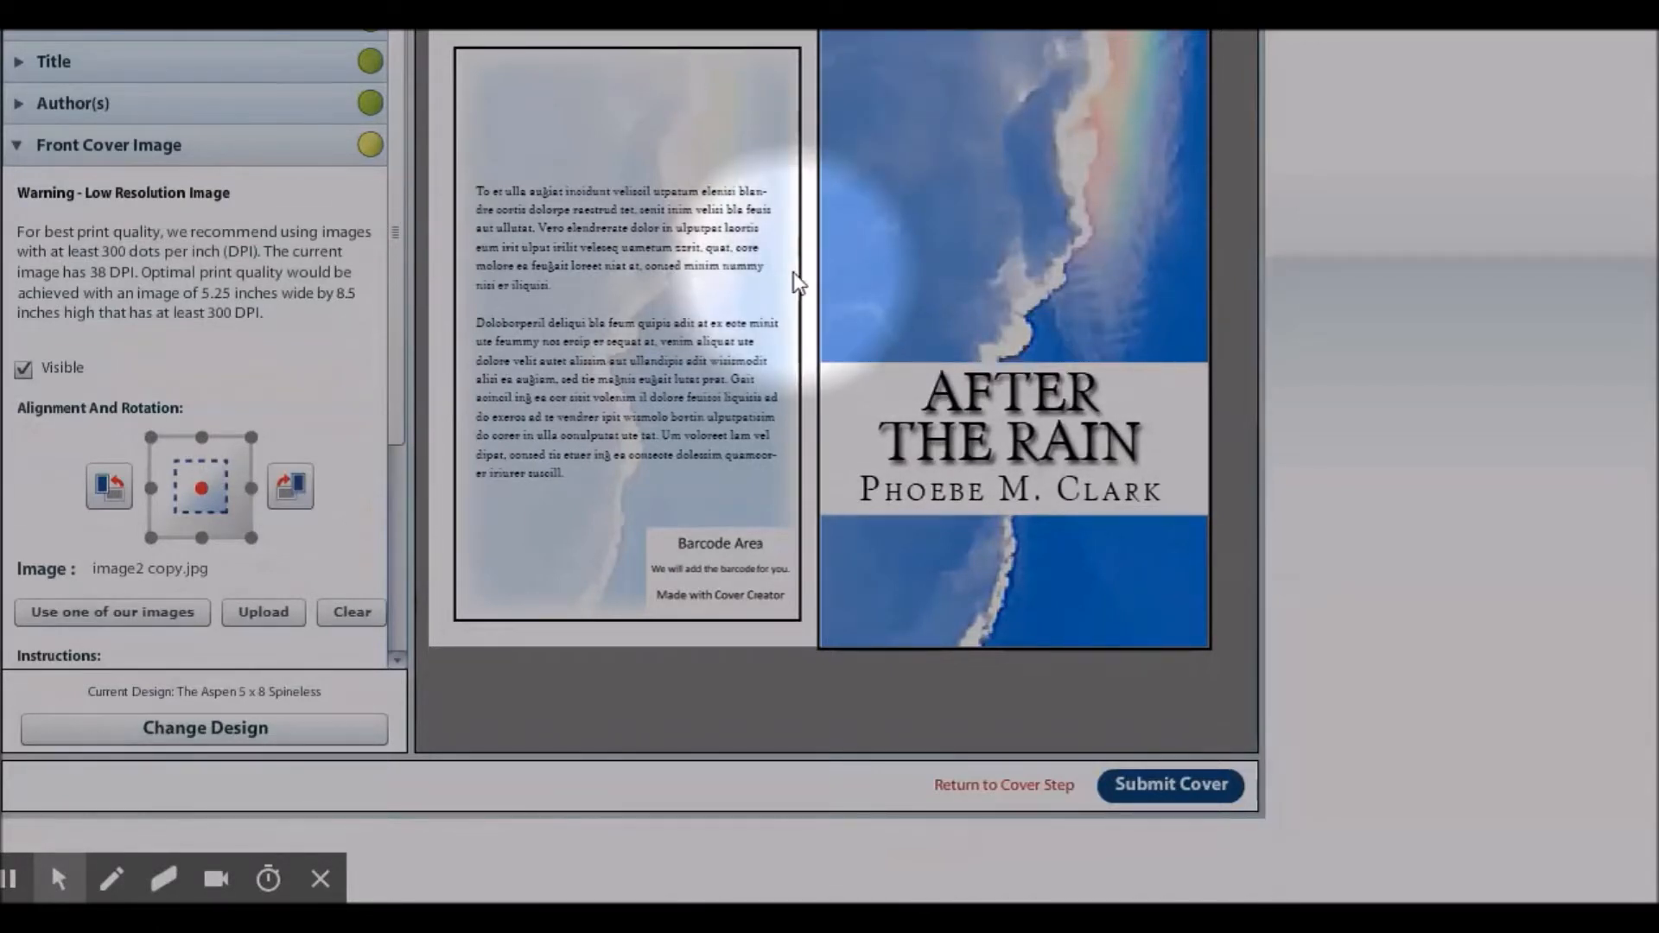
Go to the back cover text task and replace the first placeholder paragraph with "This book is about after the rain in a small town."
left_click_drag(397, 288, 399, 484)
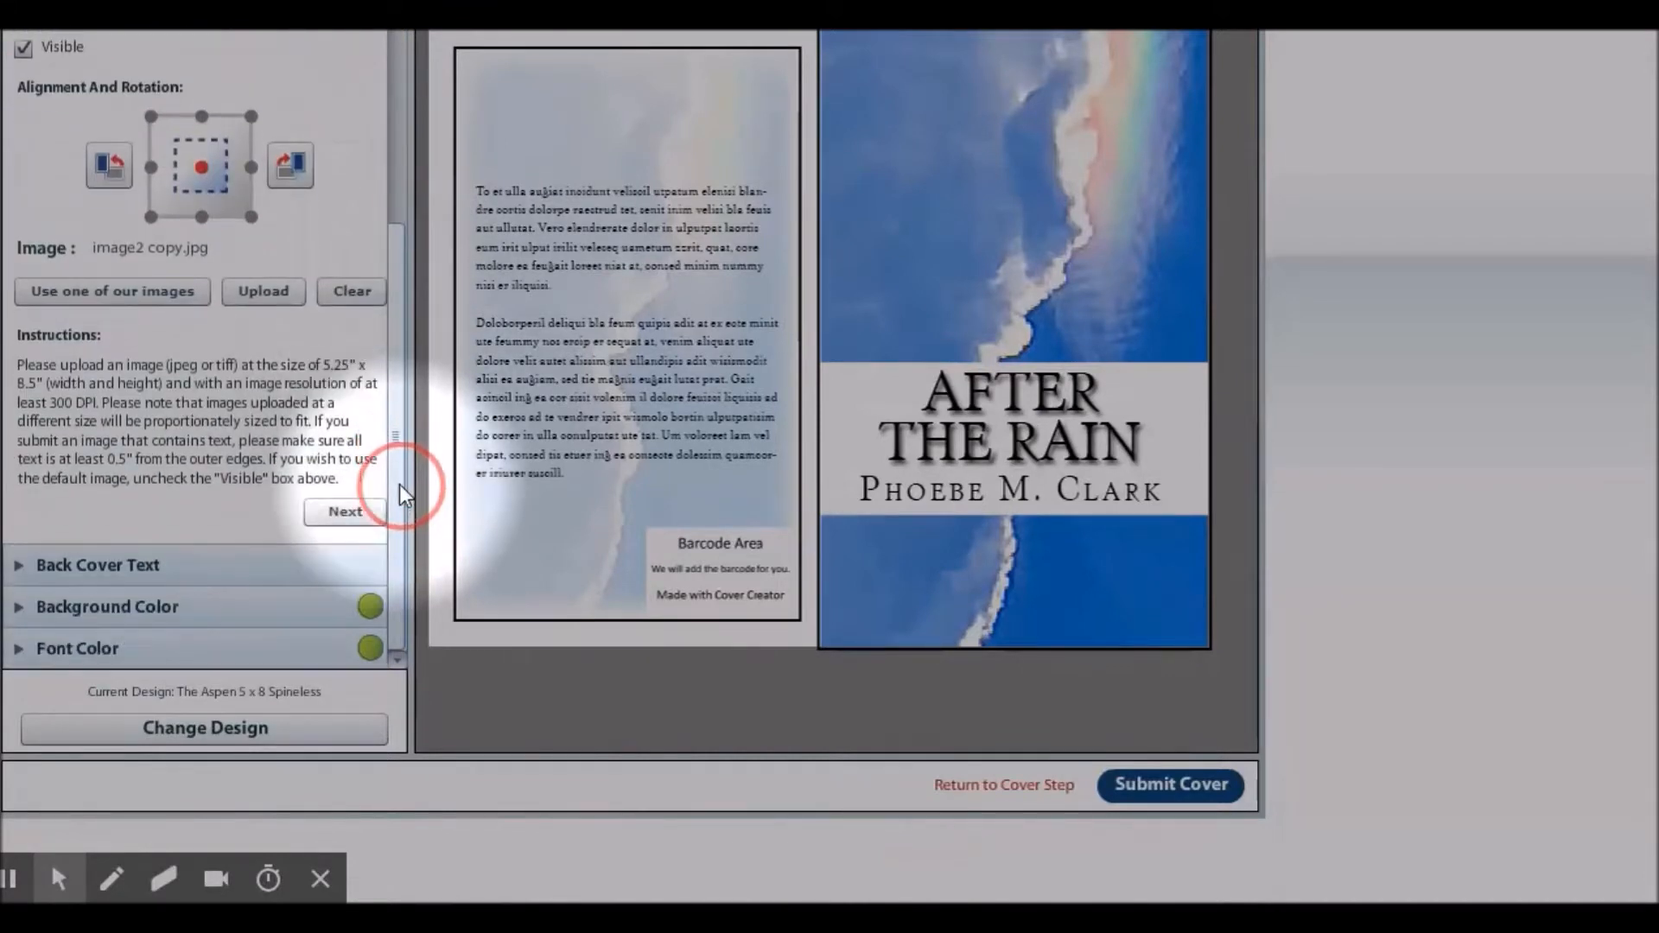
left_click(349, 511)
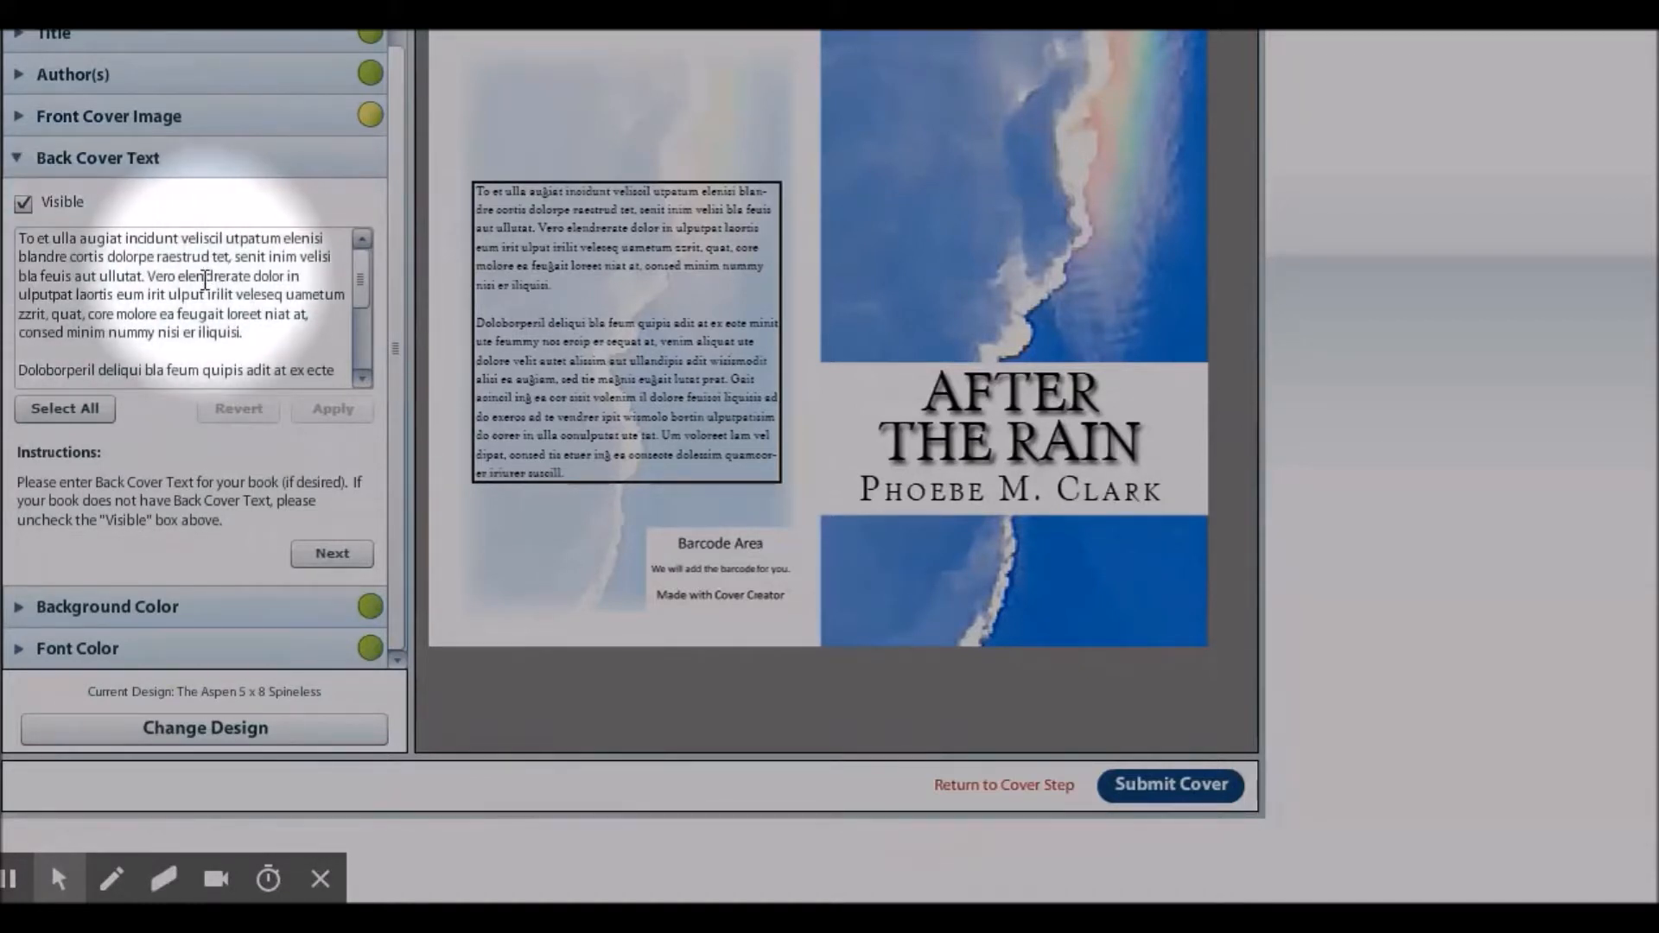
left_click(175, 322)
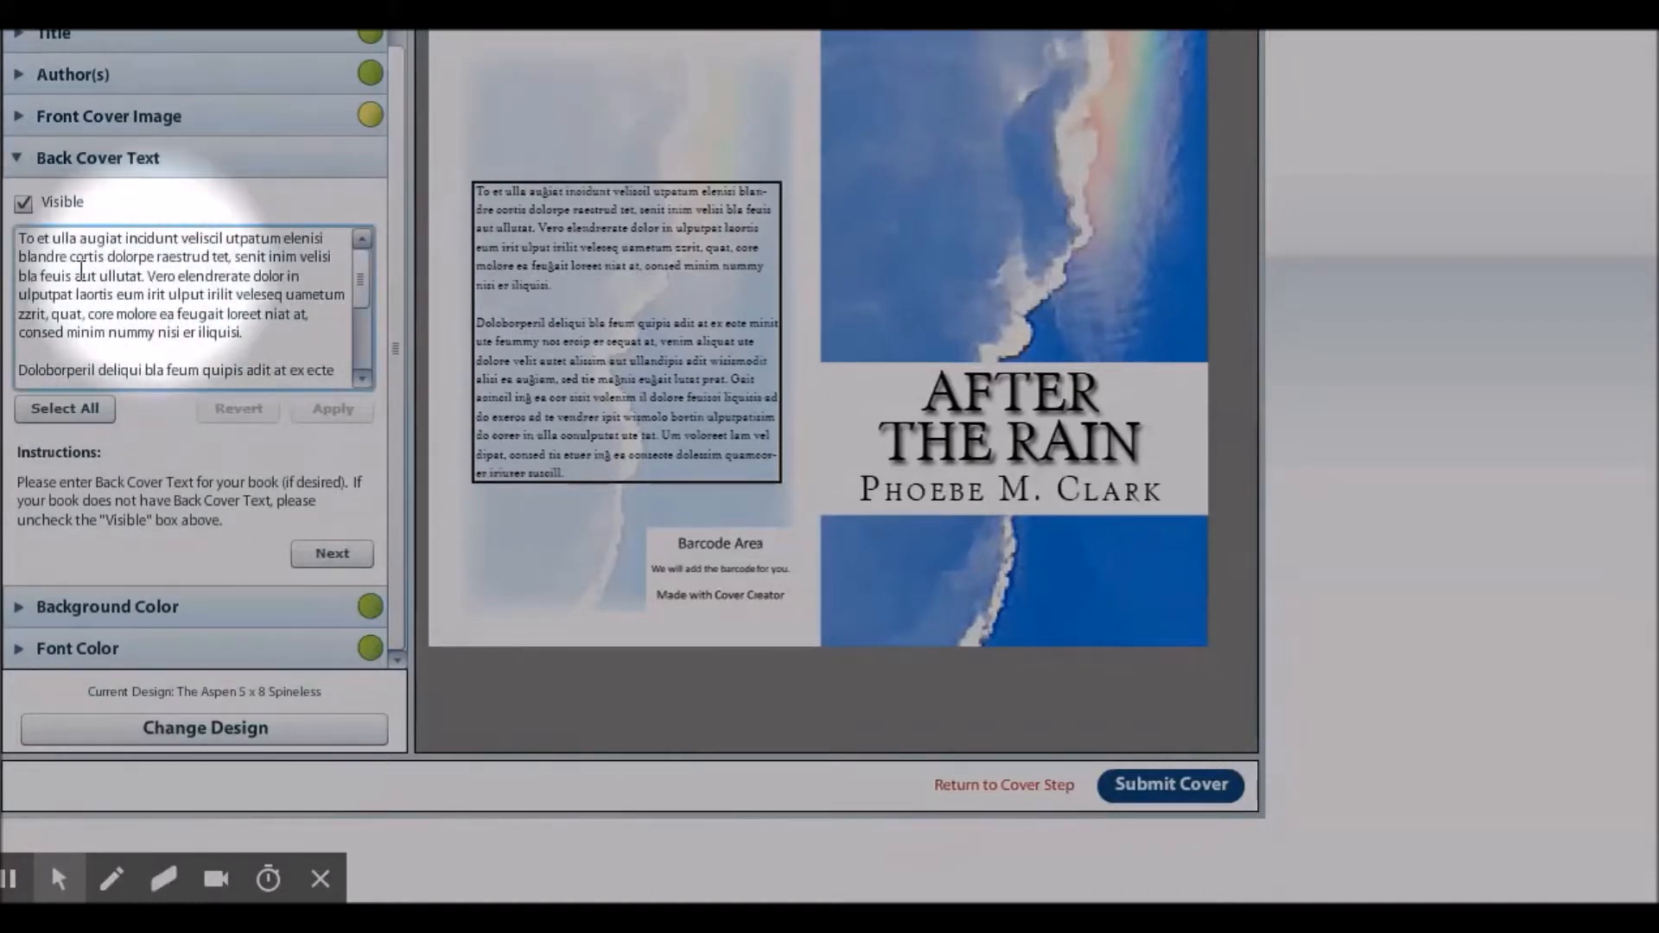
left_click(24, 239)
left_click_drag(23, 239, 291, 347)
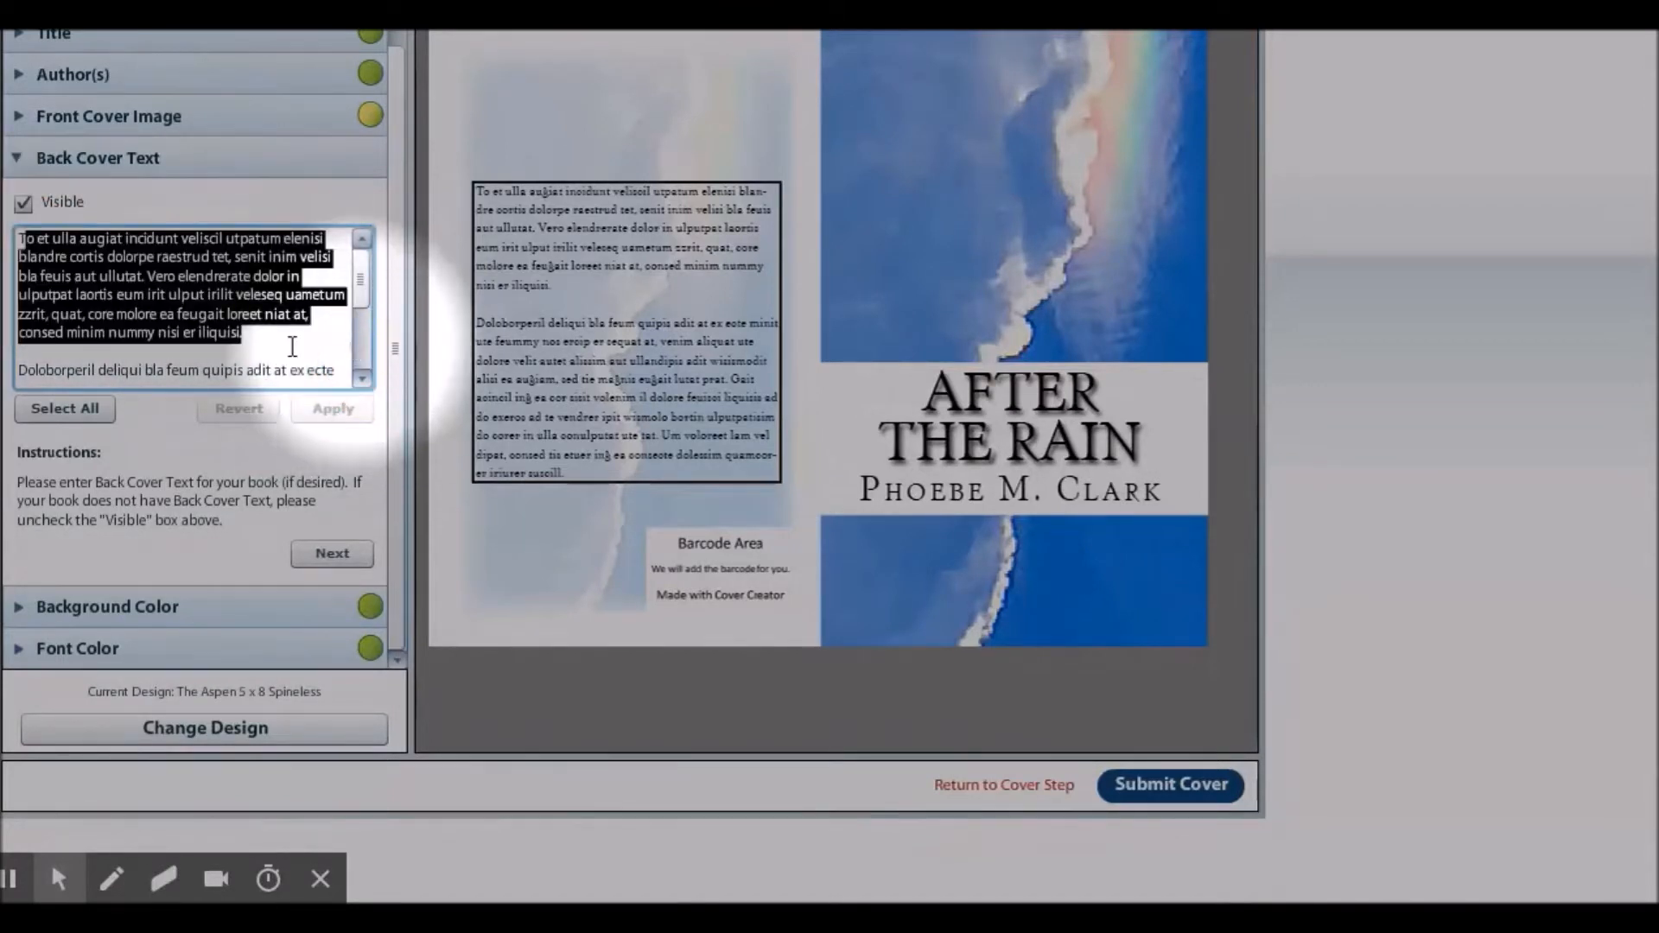
type("This book is about after the rain in a sm")
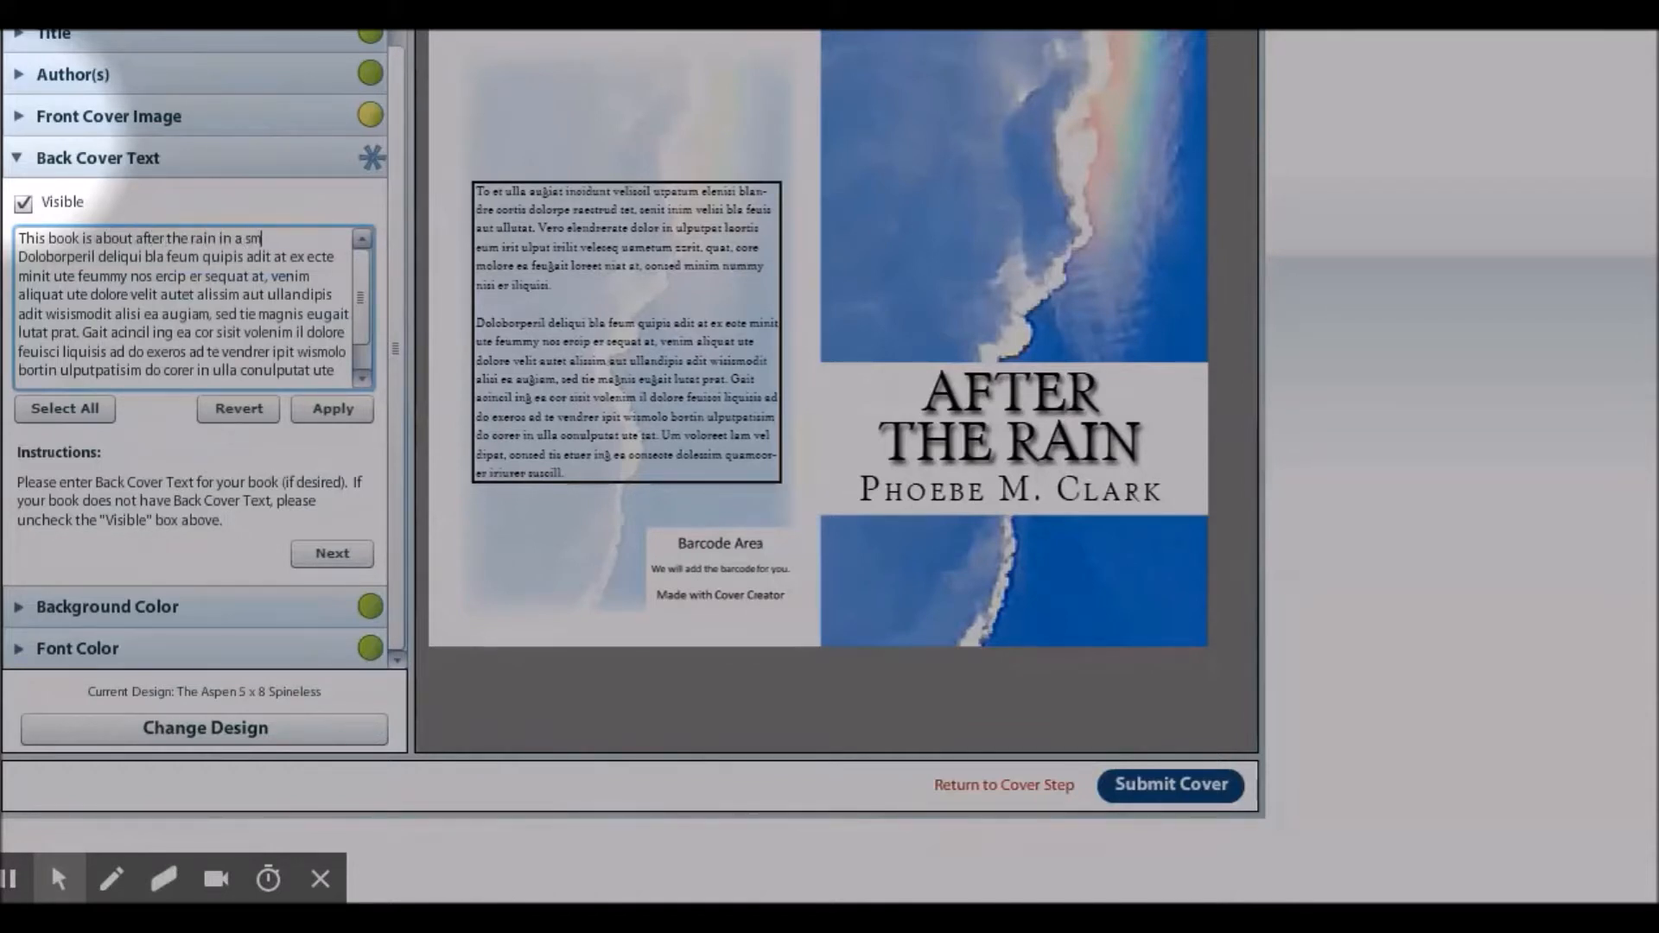
type(".")
key("Return")
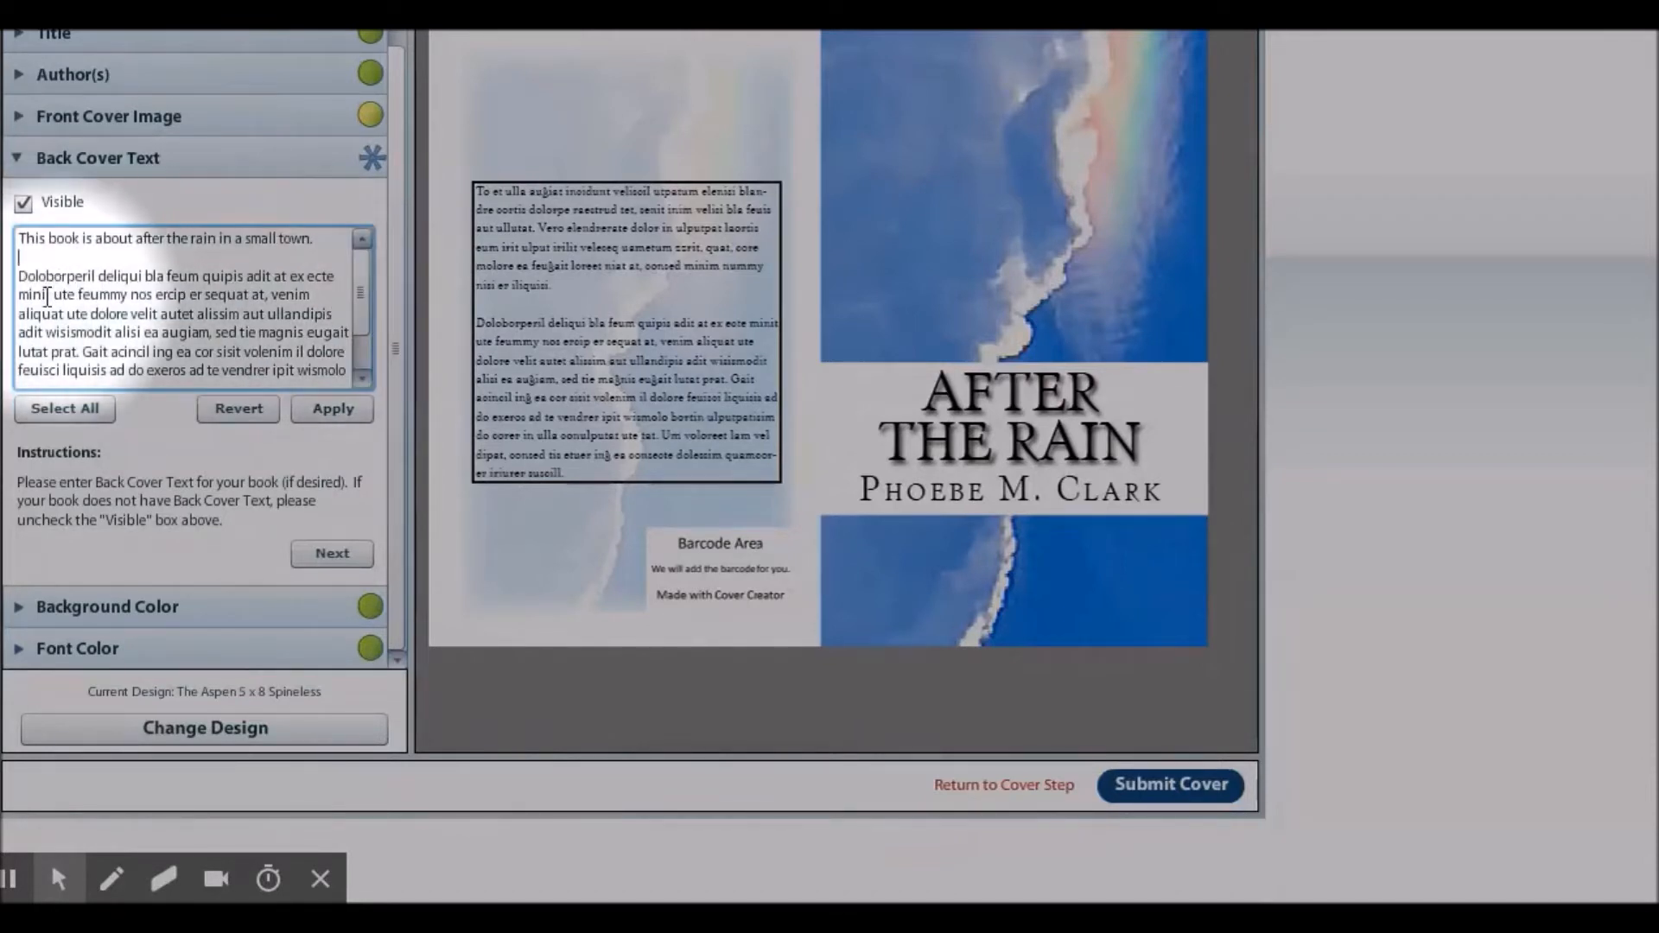
Replace the remaining placeholder paragraph of the back cover text with "USD 9.99" and apply the new text to the cover
left_click_drag(18, 275, 304, 361)
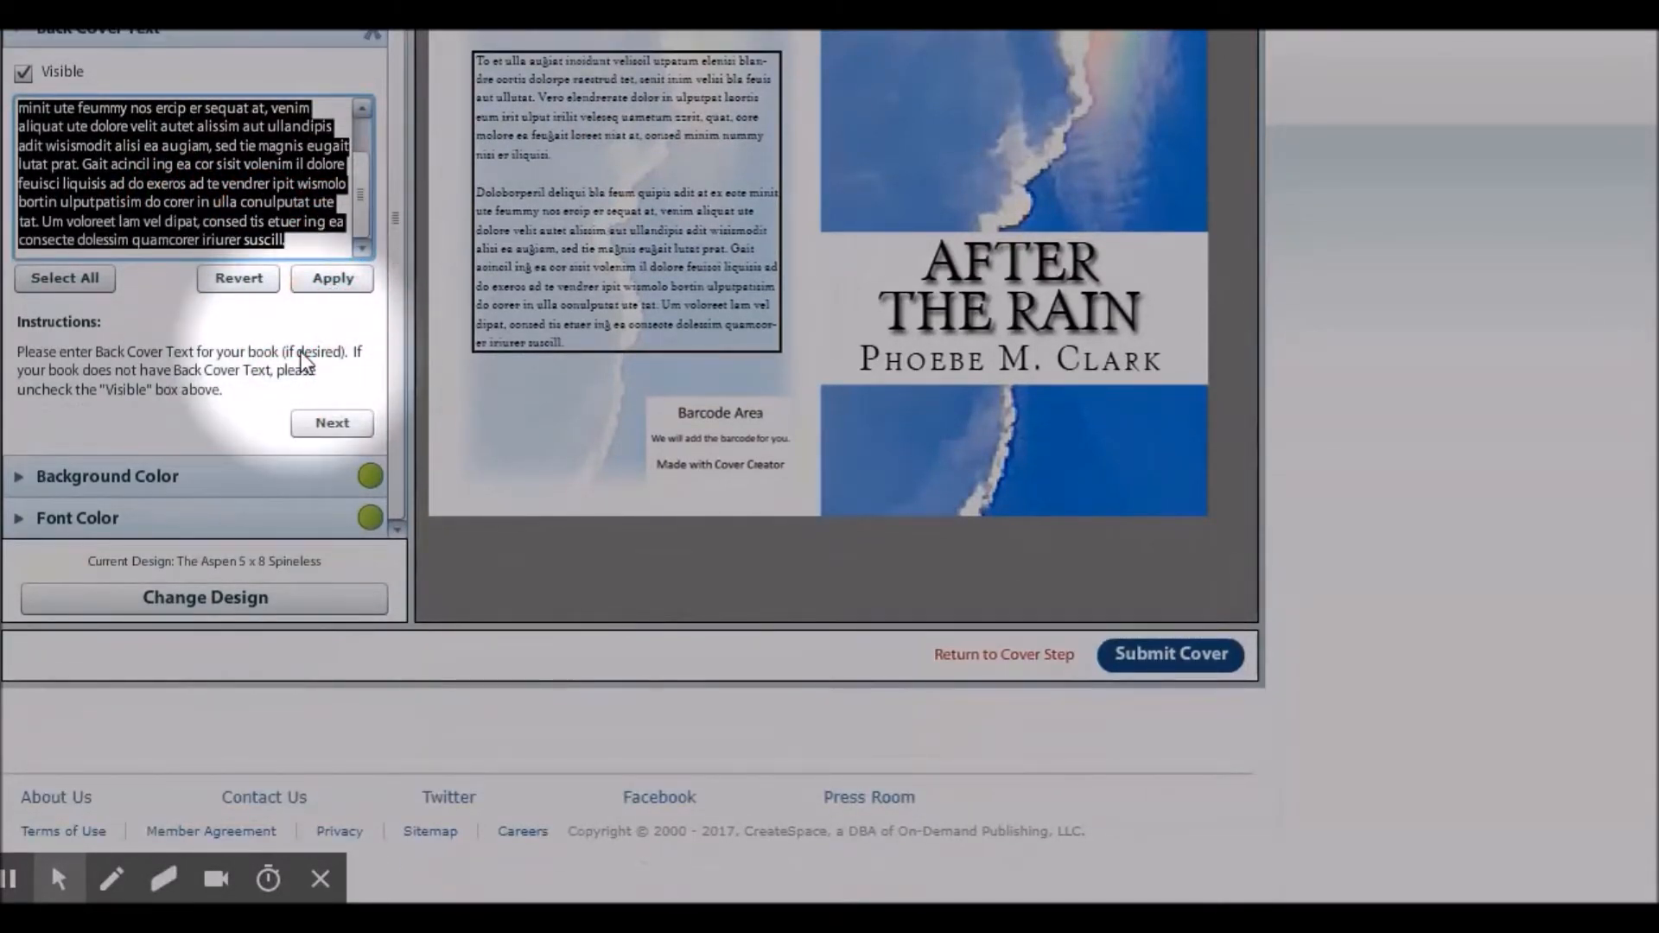
type("This book is about after the rain in a small town.  US")
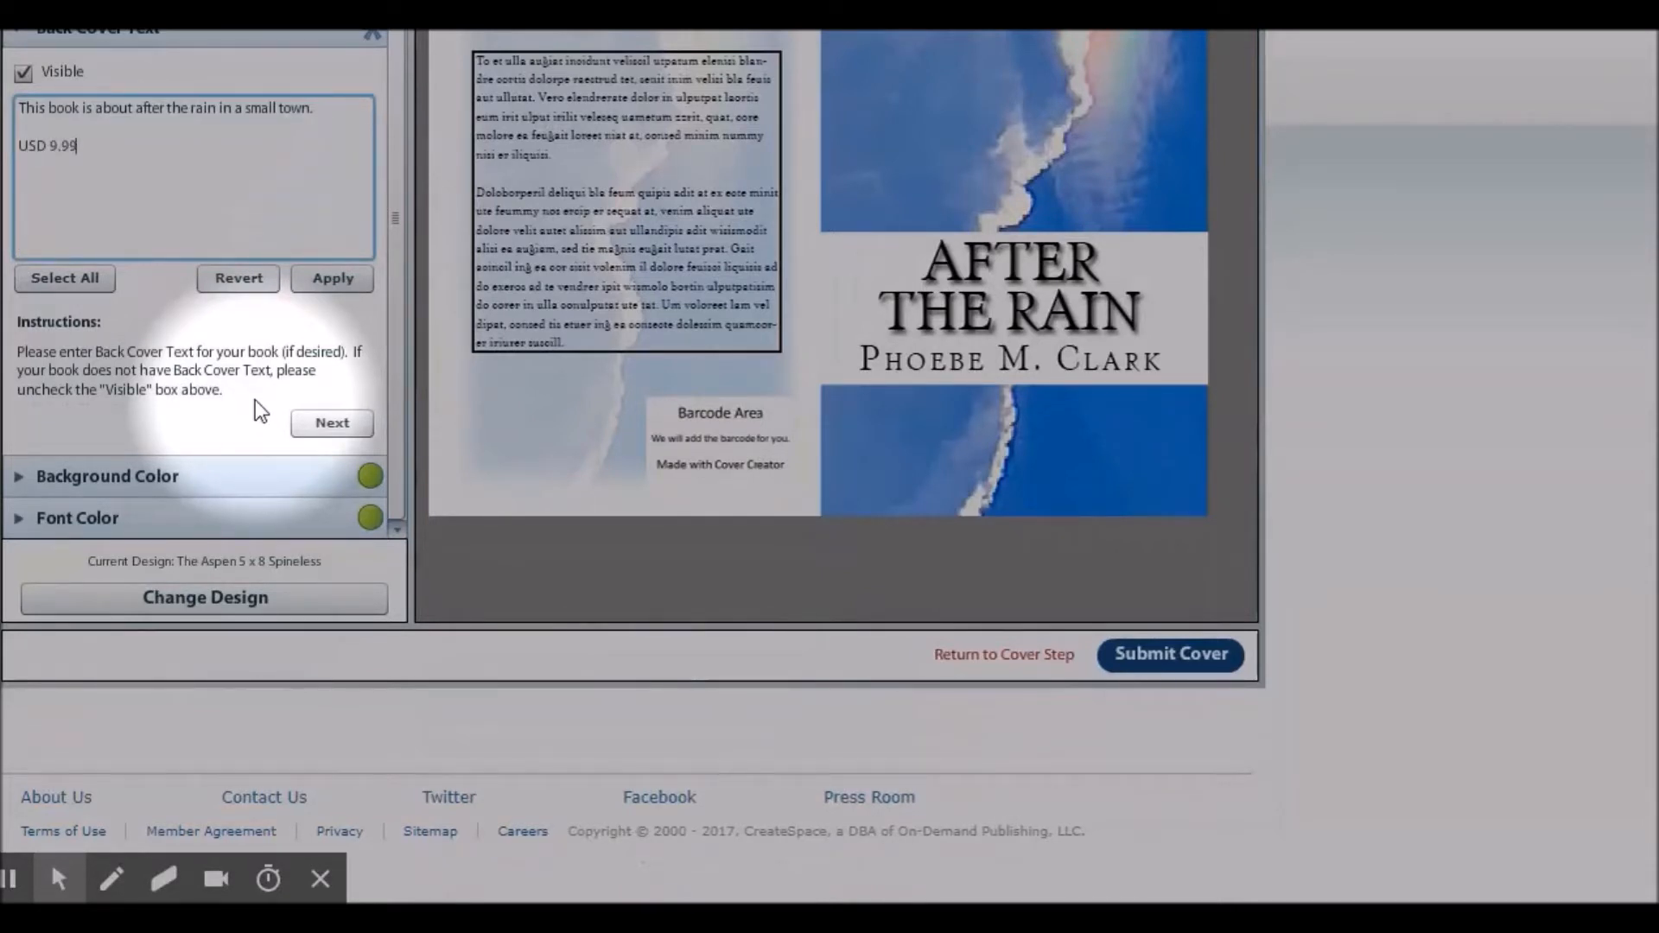
left_click(334, 282)
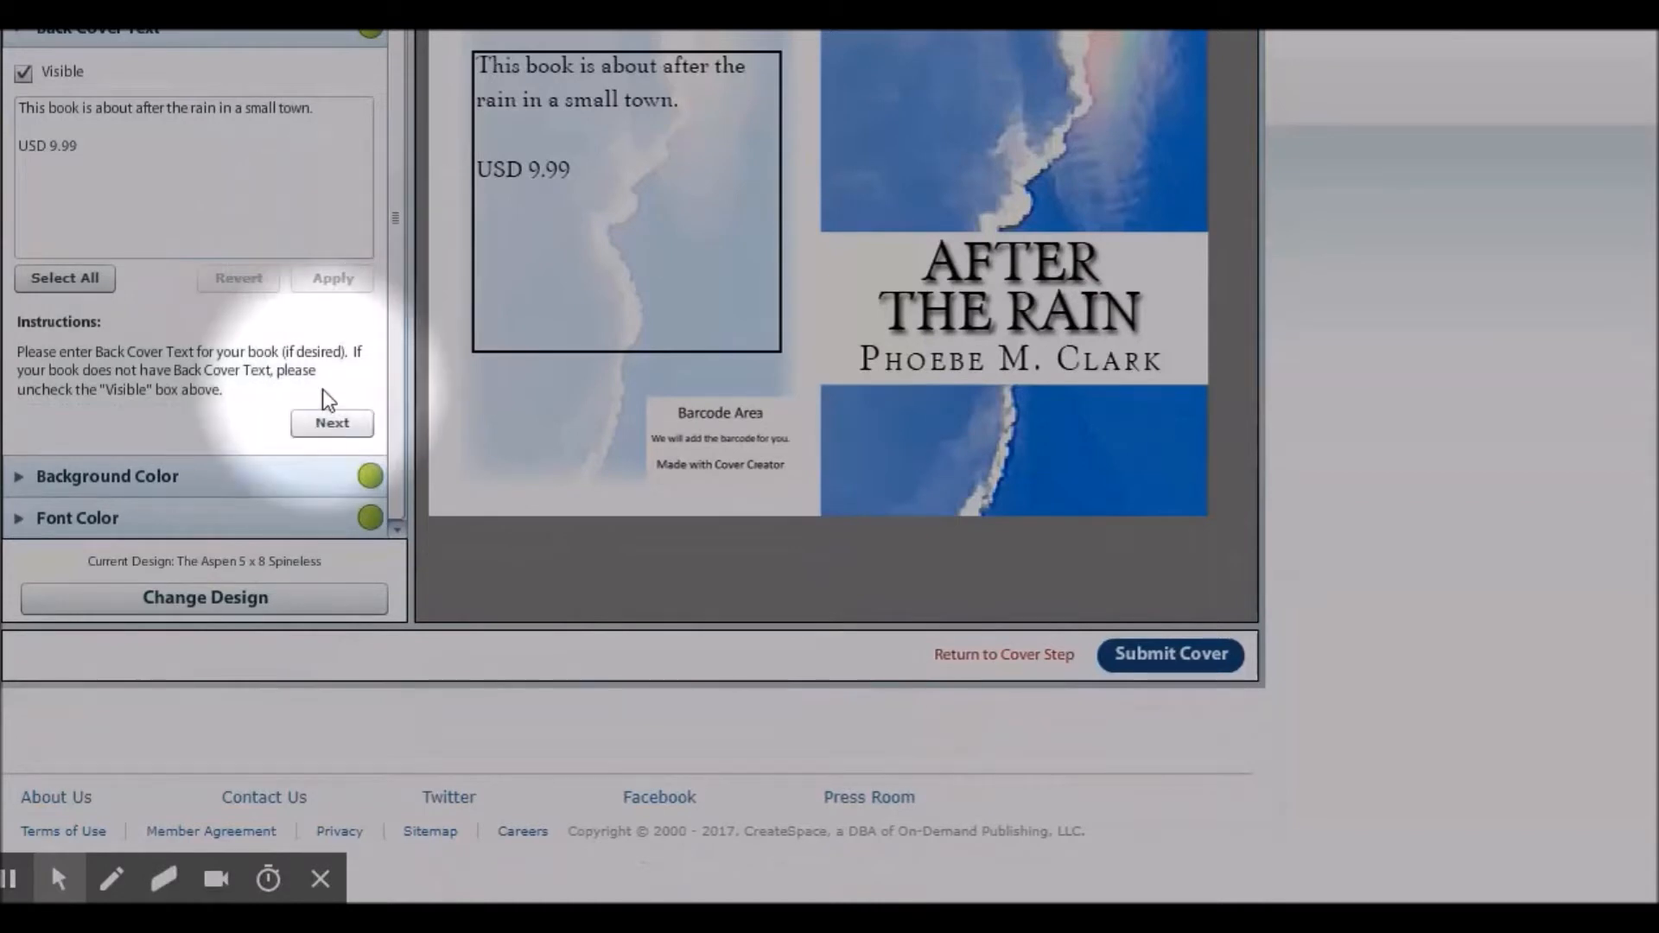
scroll(304, 235, "up", 2)
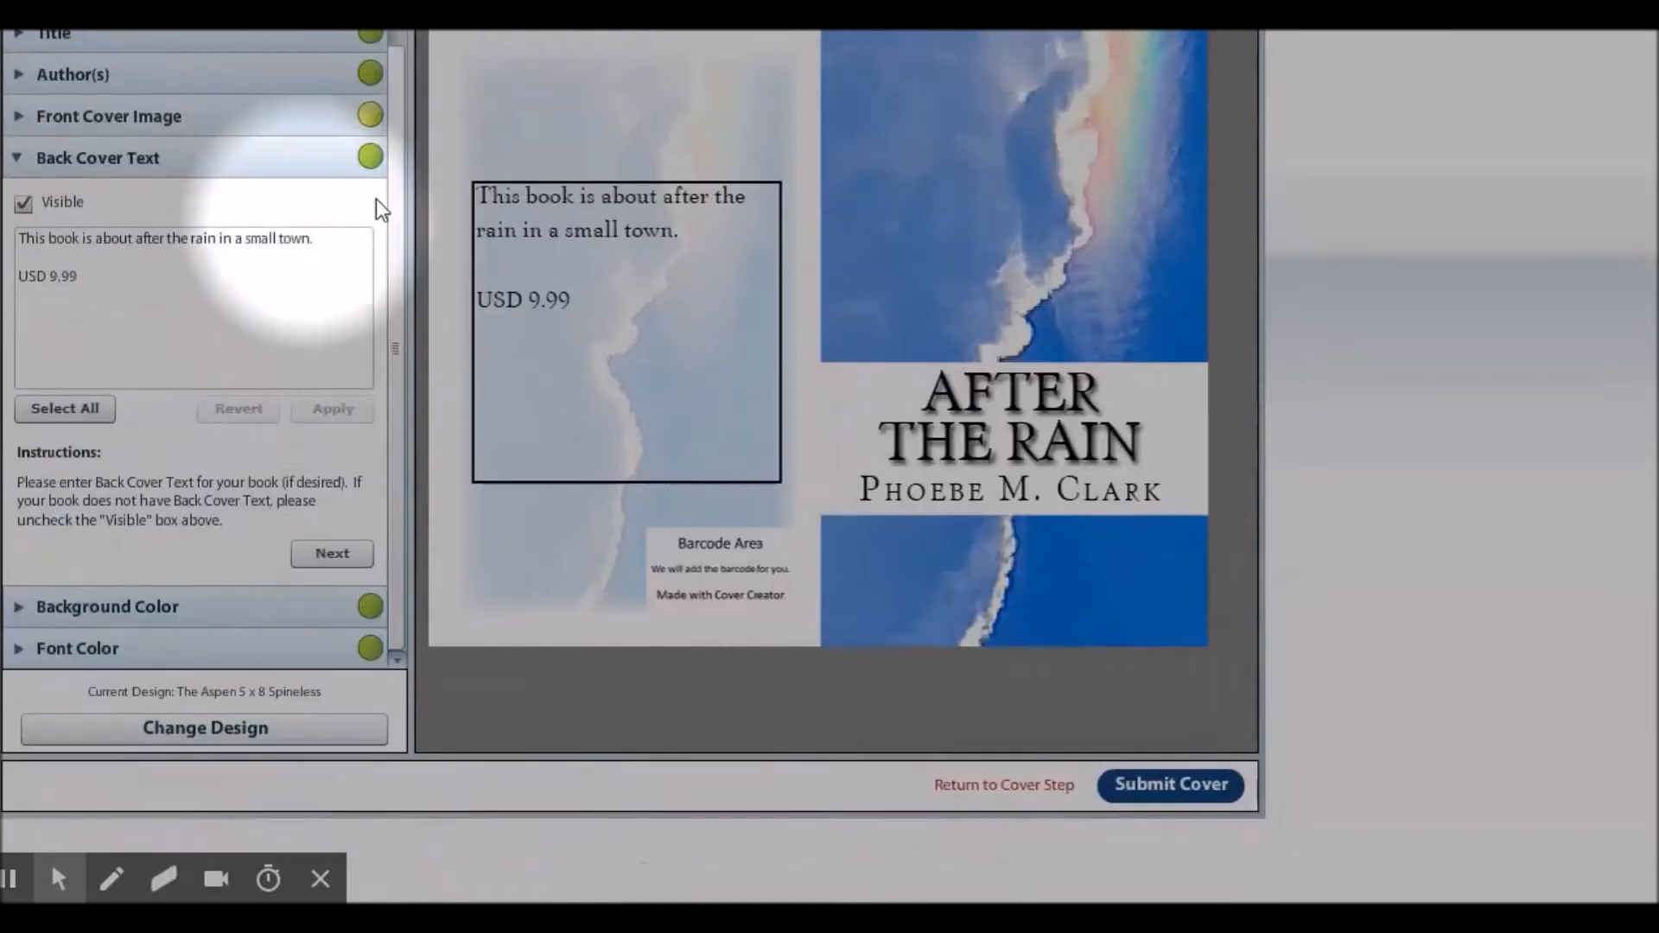
Go to the background color task, try a bright blue, and set the cover's background color to Light Pink
left_click(329, 555)
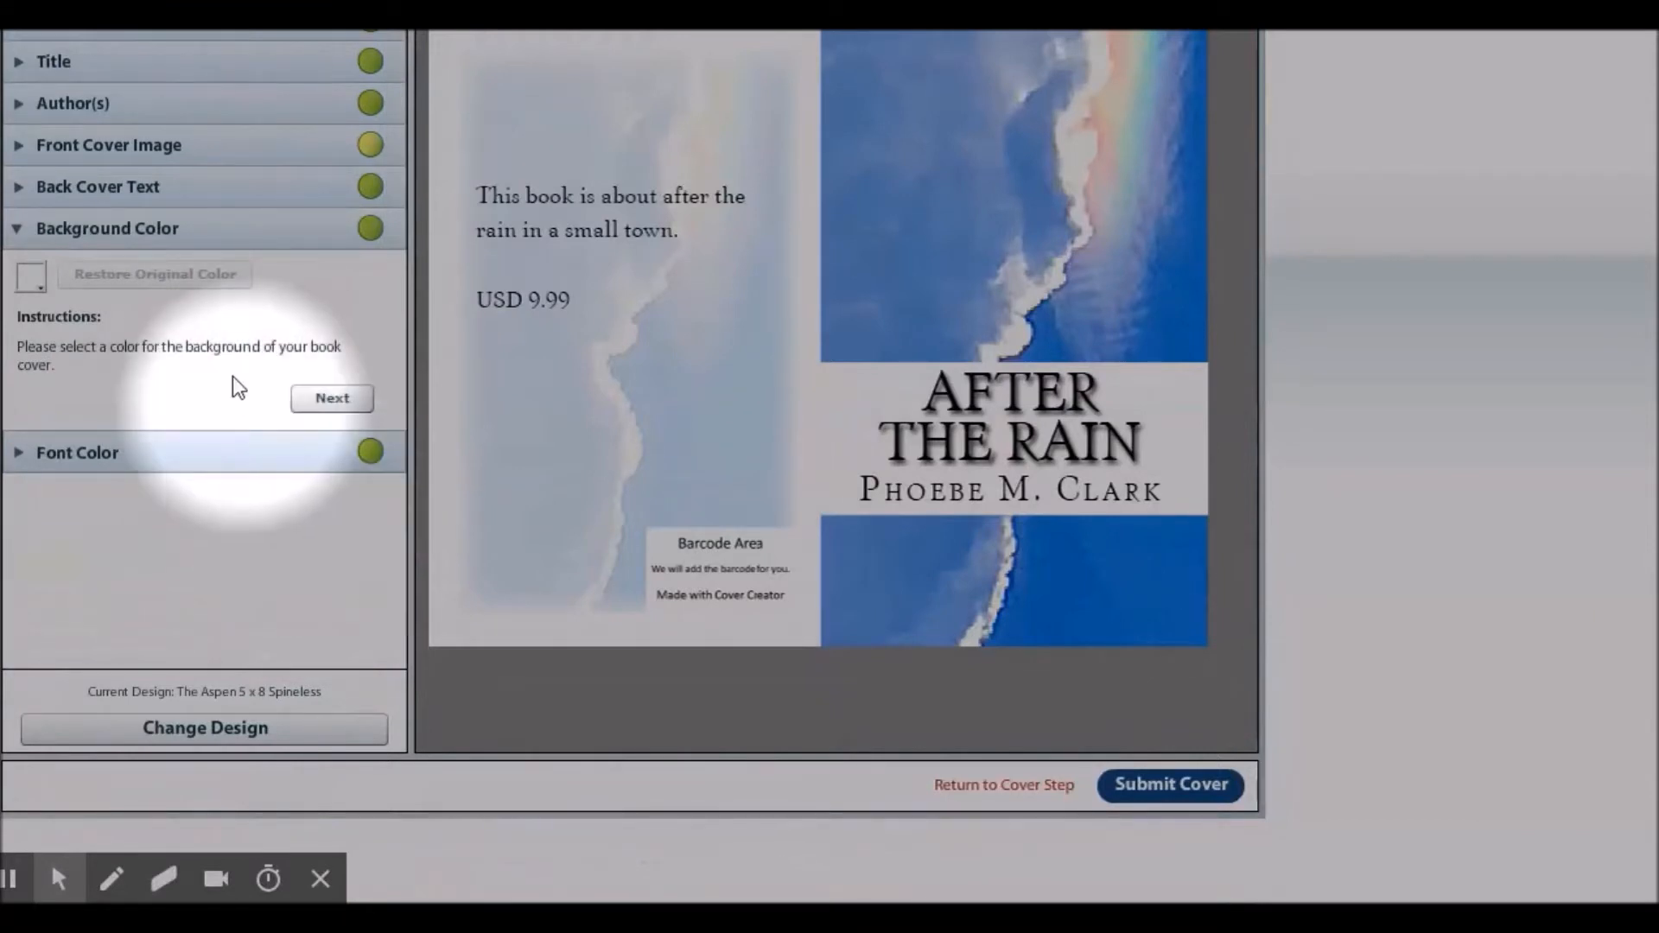
left_click(33, 288)
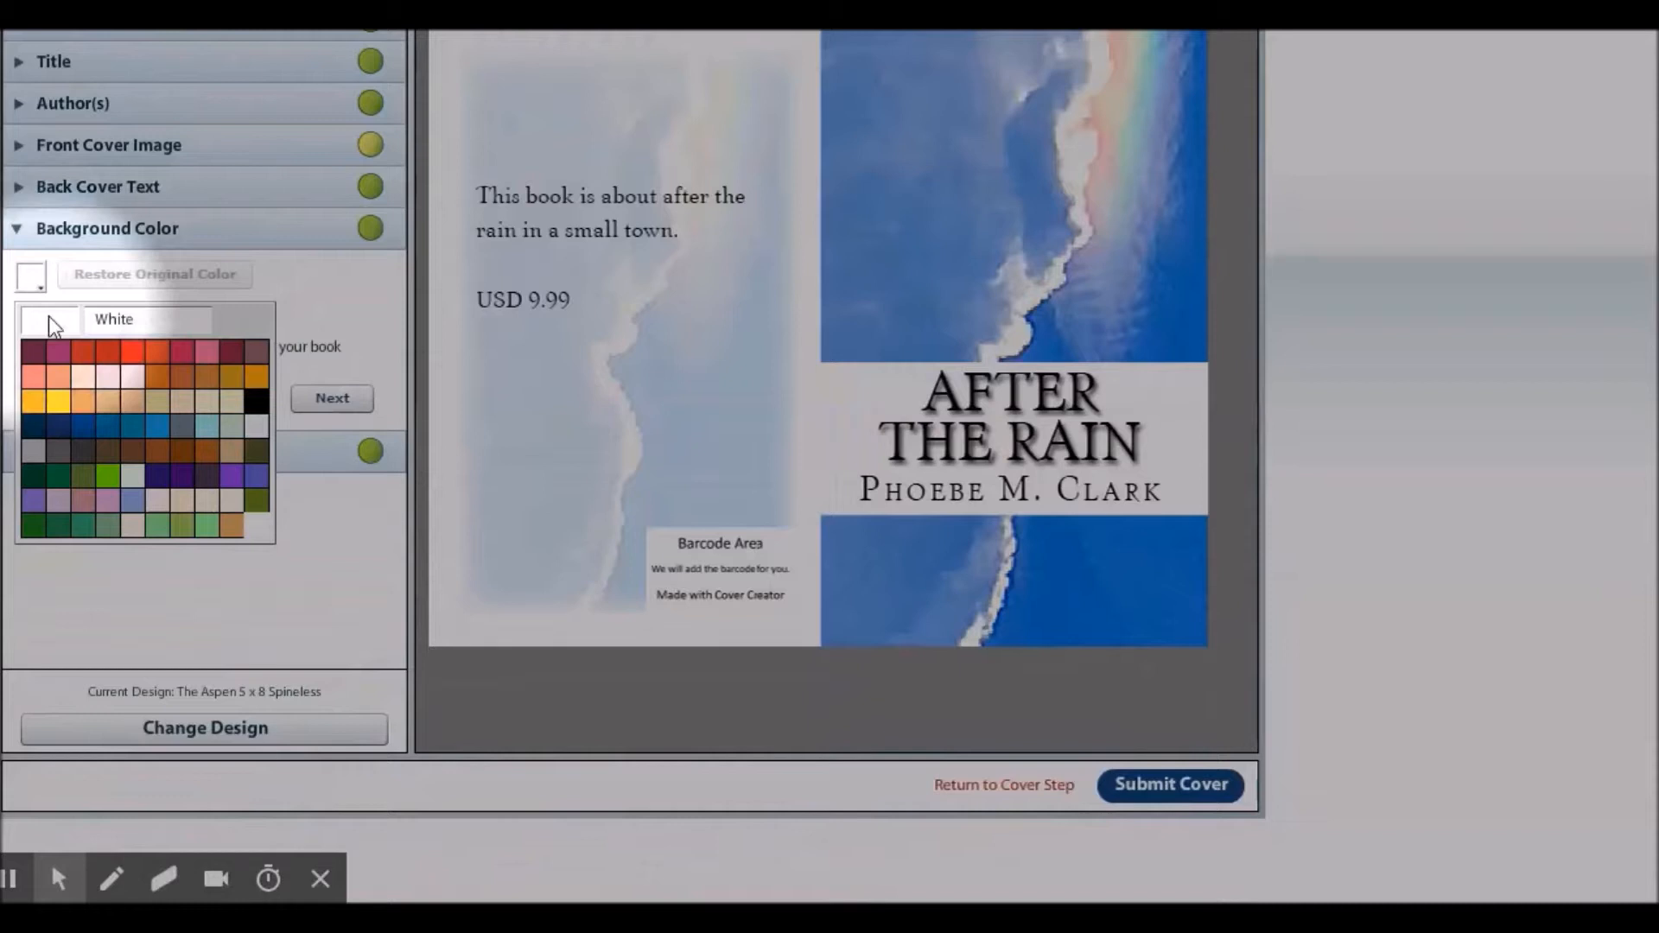
left_click(156, 428)
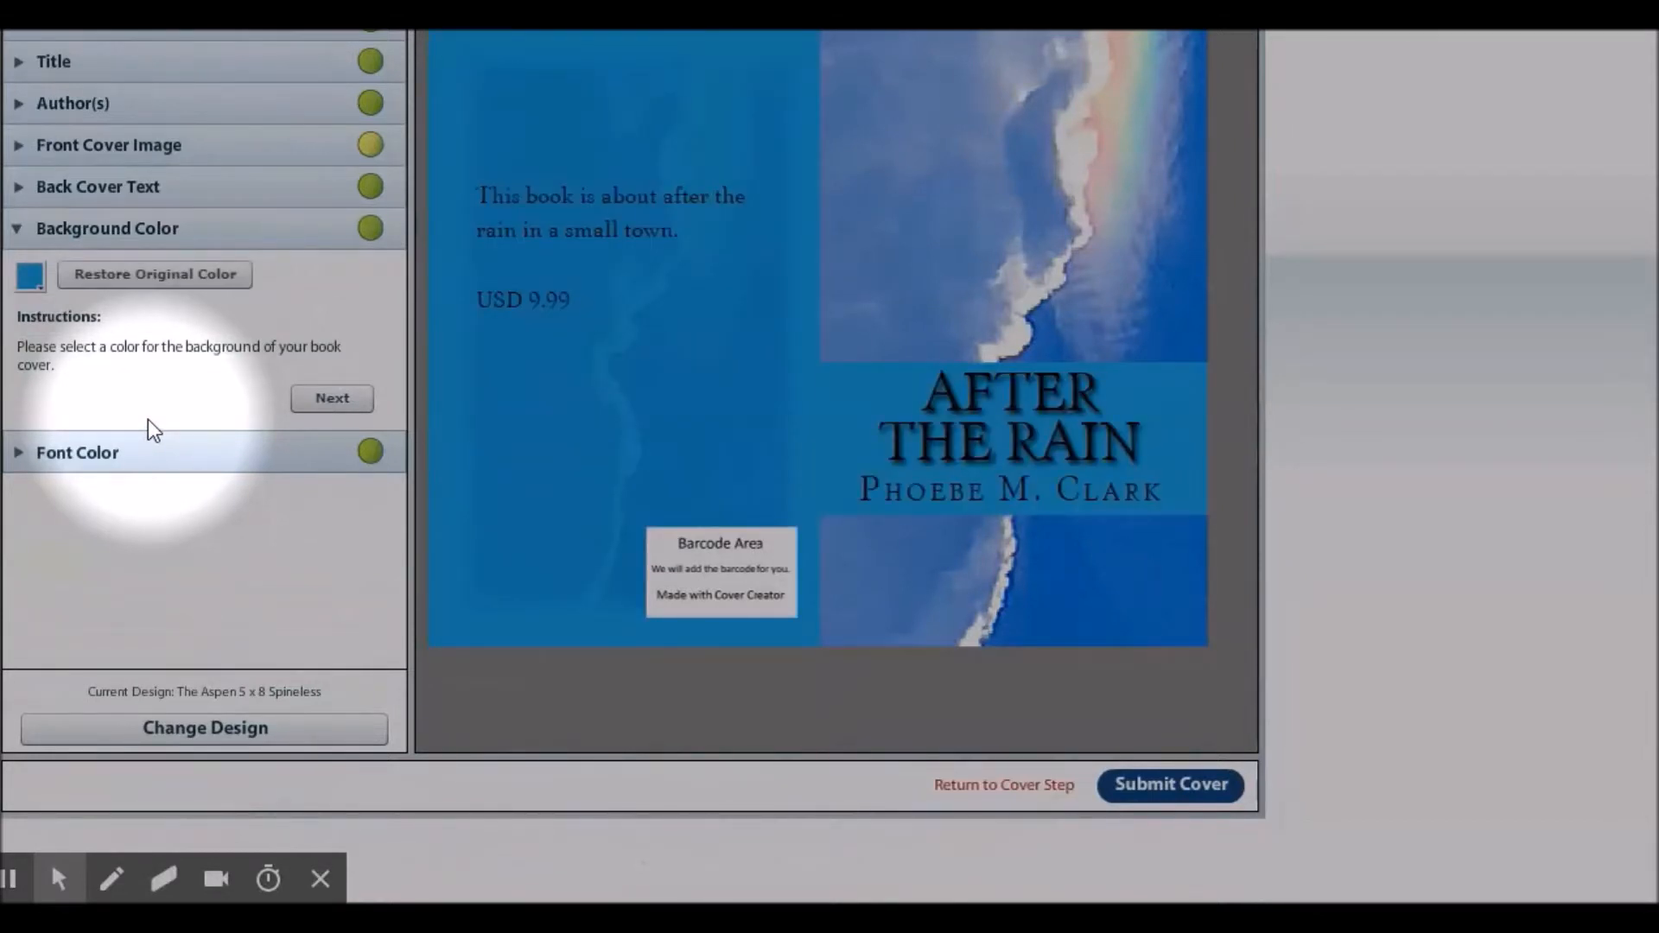
left_click(37, 286)
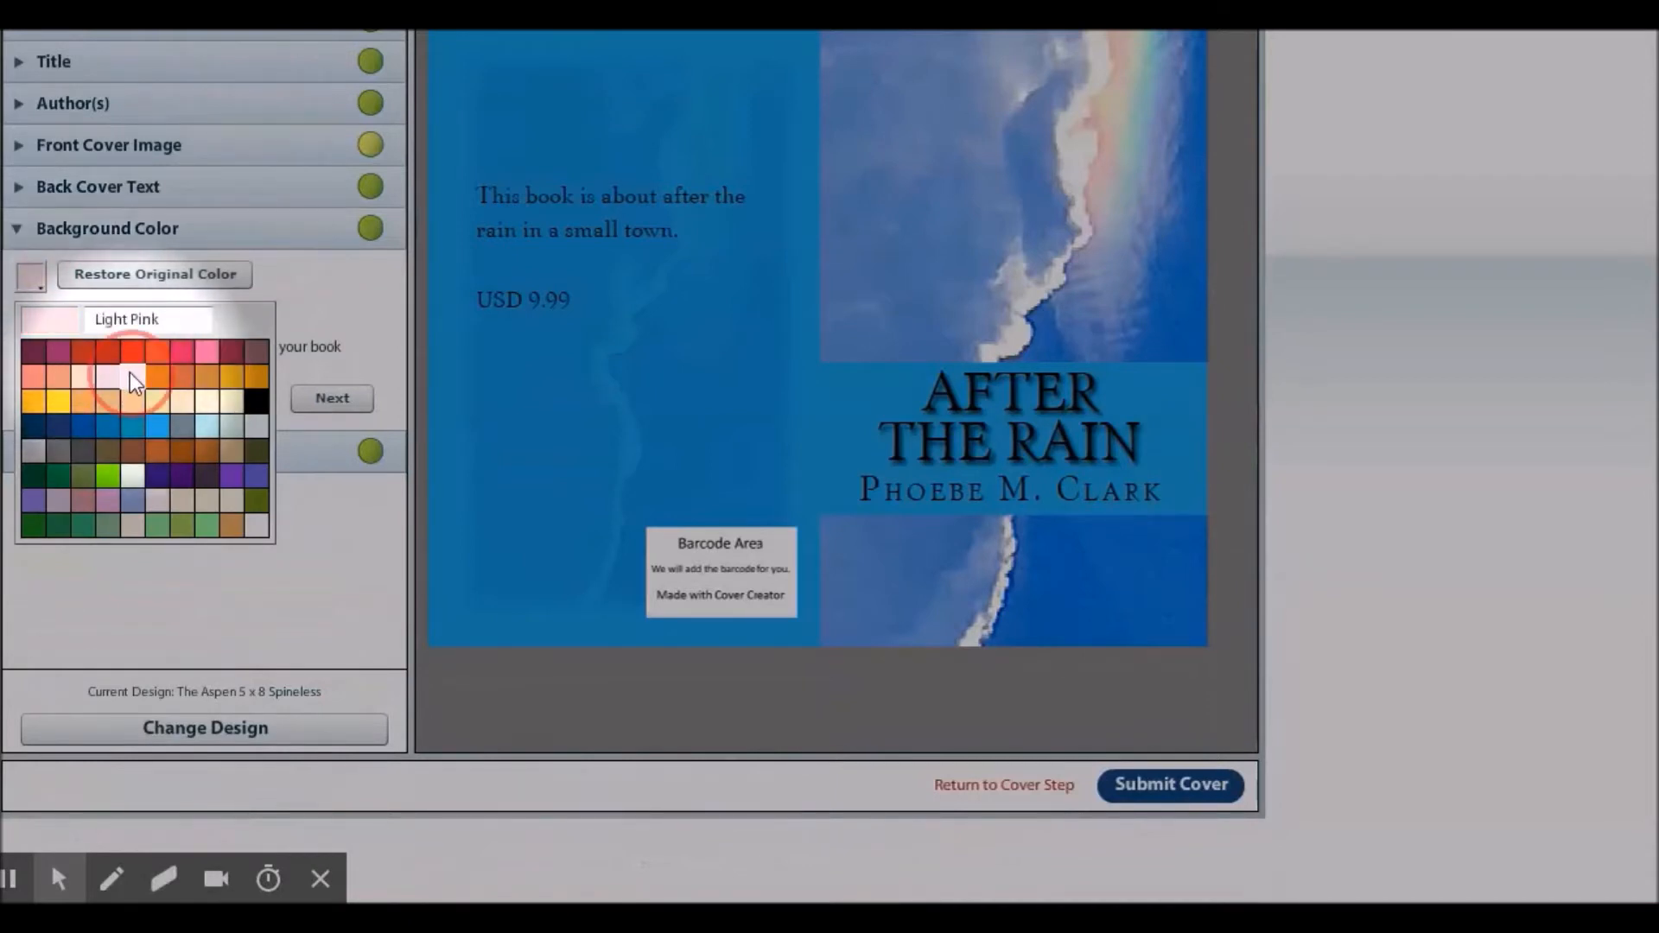
left_click(130, 374)
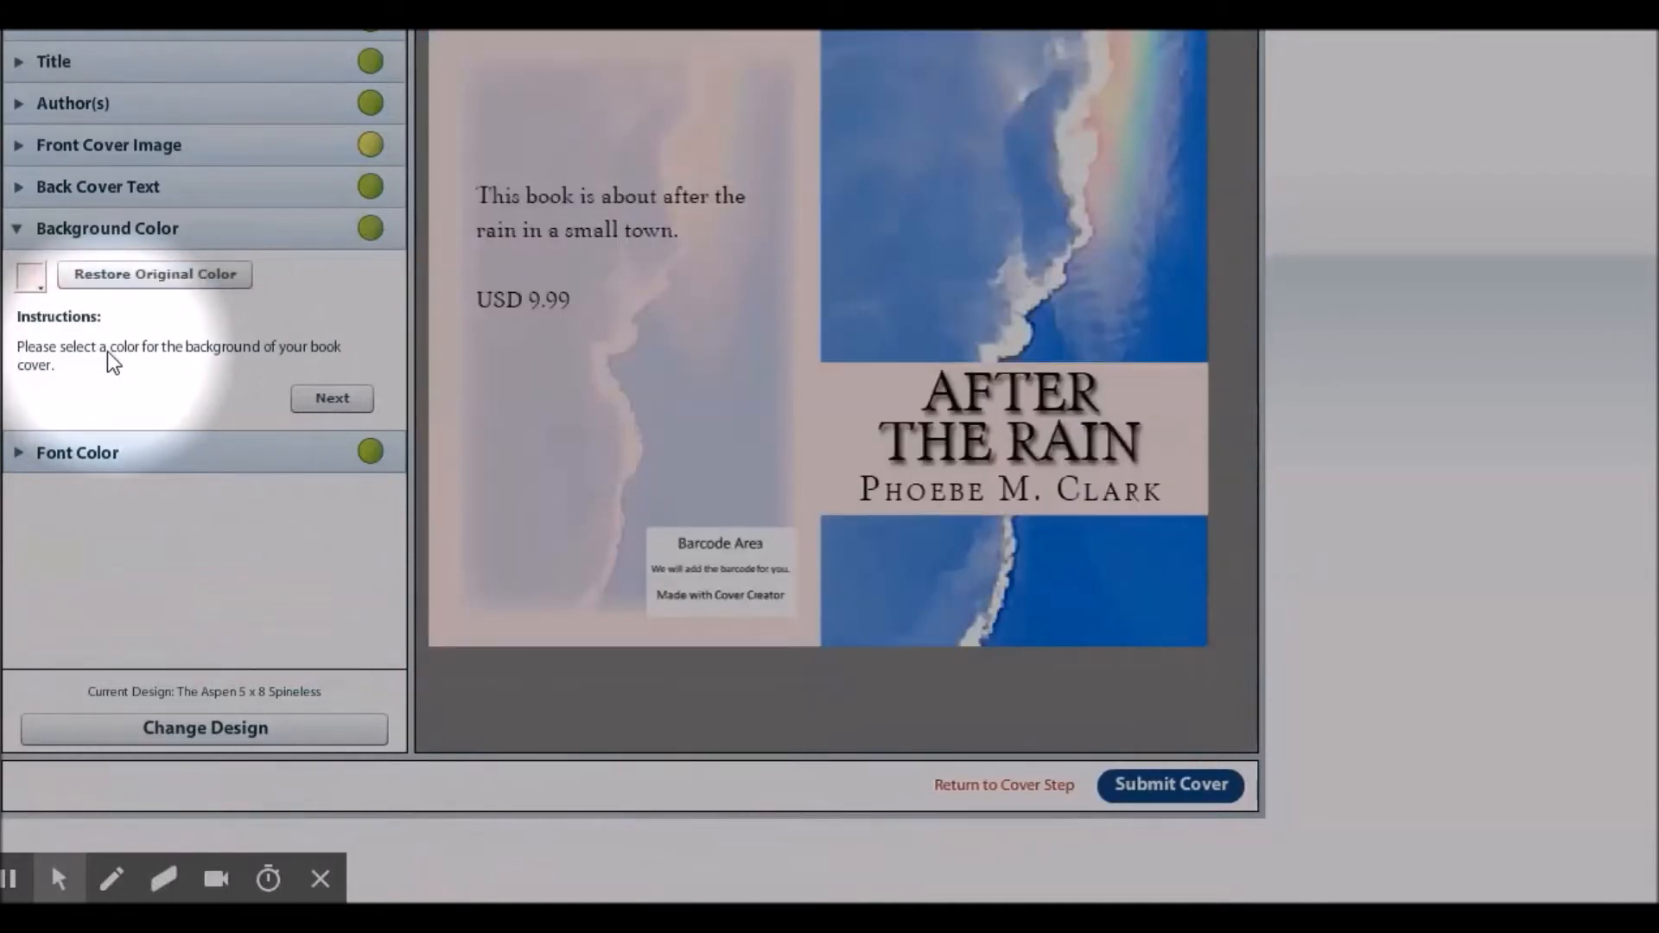
Advance to the font color task, keep the black font, and submit the cover design
left_click(325, 399)
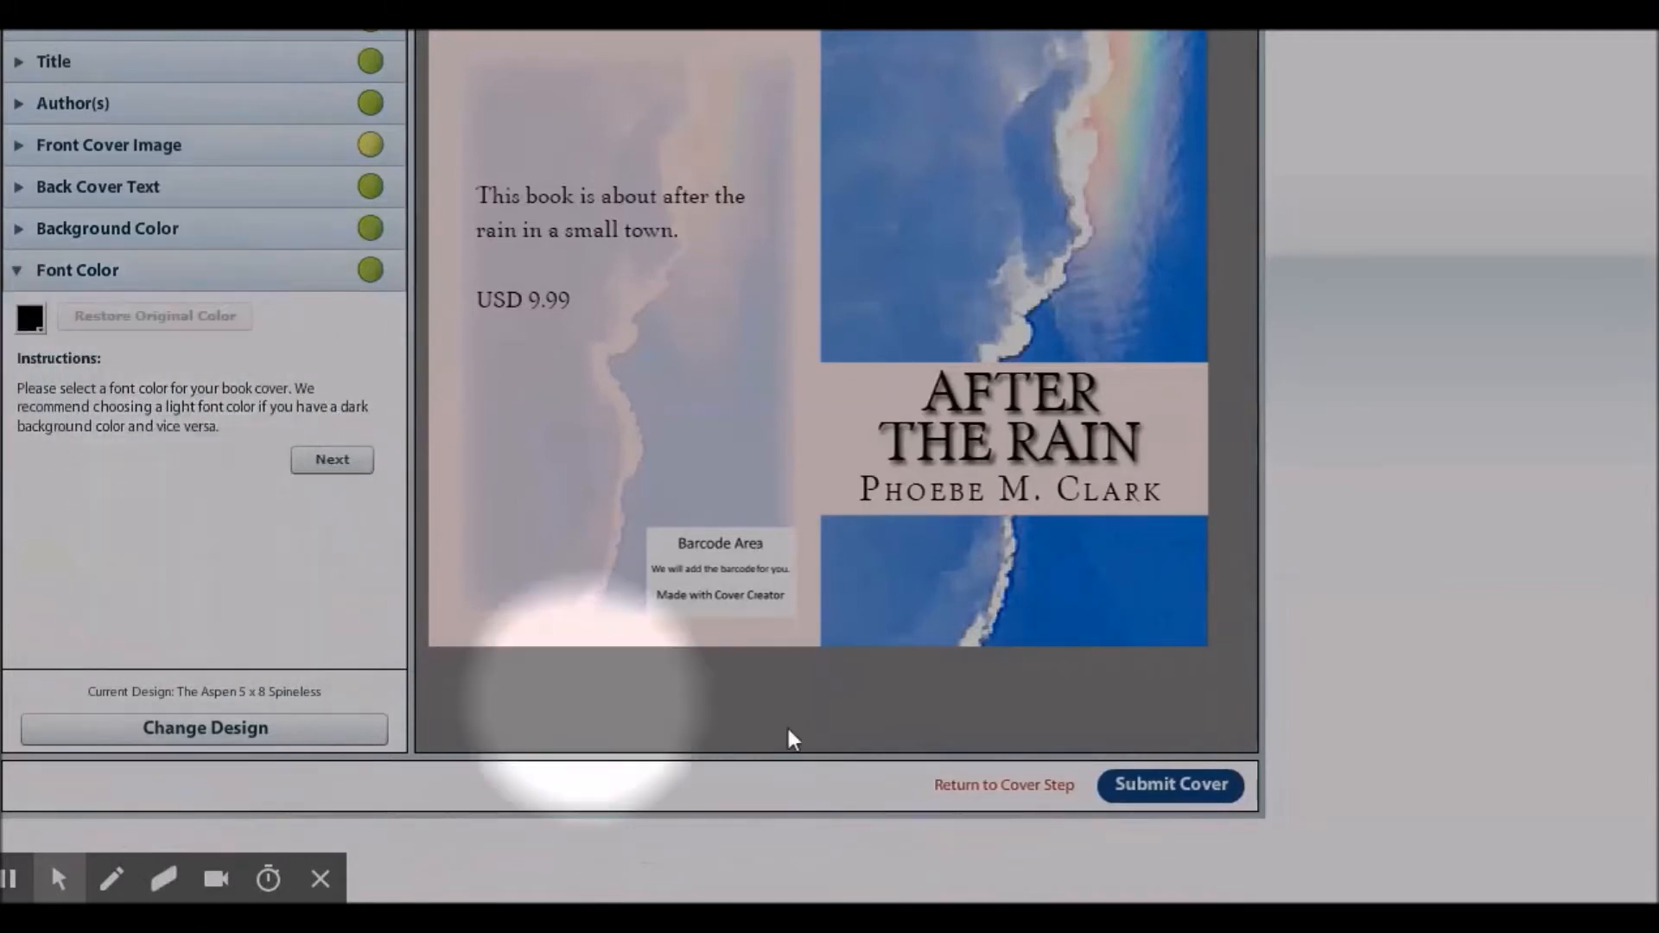
left_click(1171, 788)
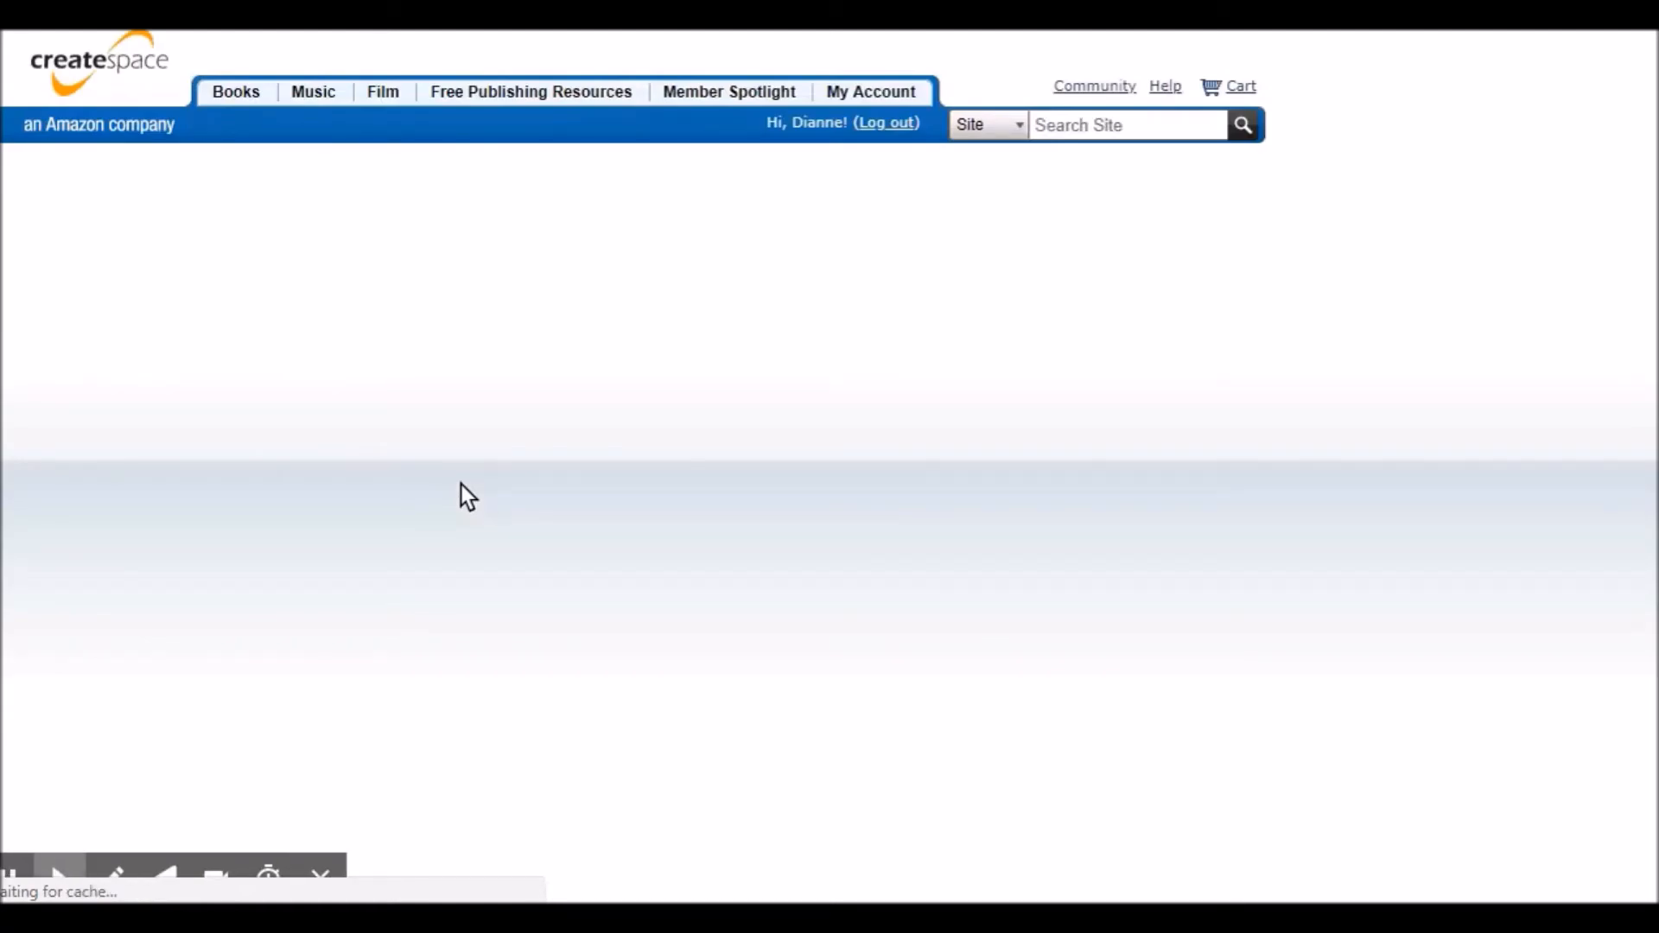
Open the full-size preview of the submitted cover and complete the cover built online
scroll(782, 386, "down", 4)
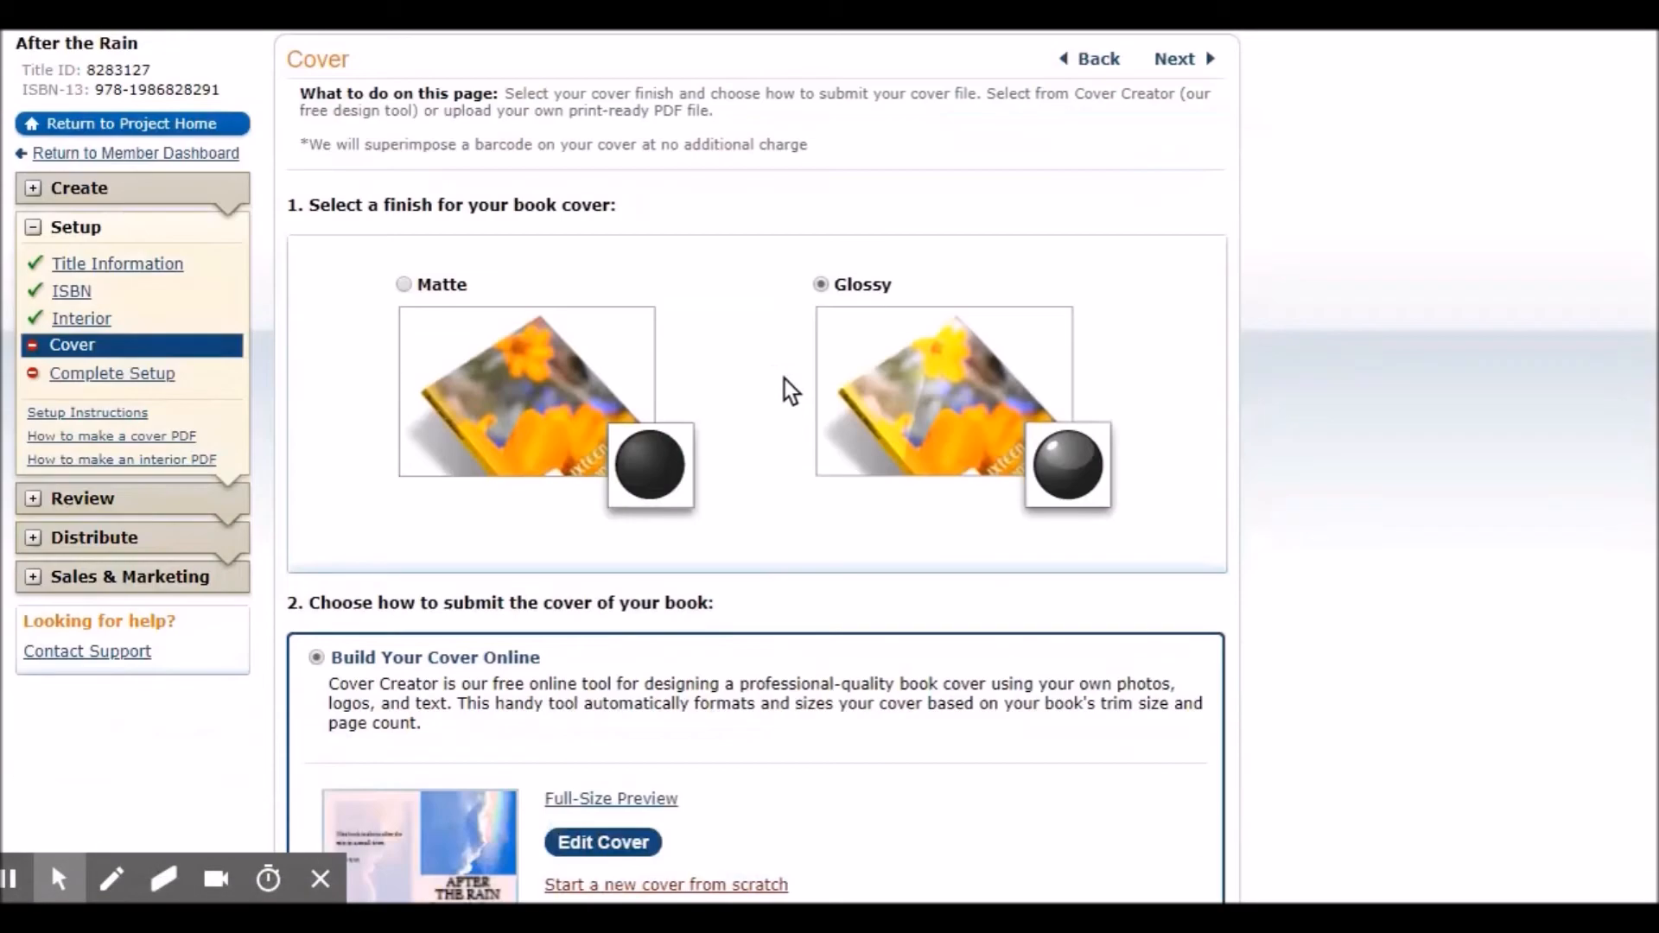
scroll(785, 378, "down", 4)
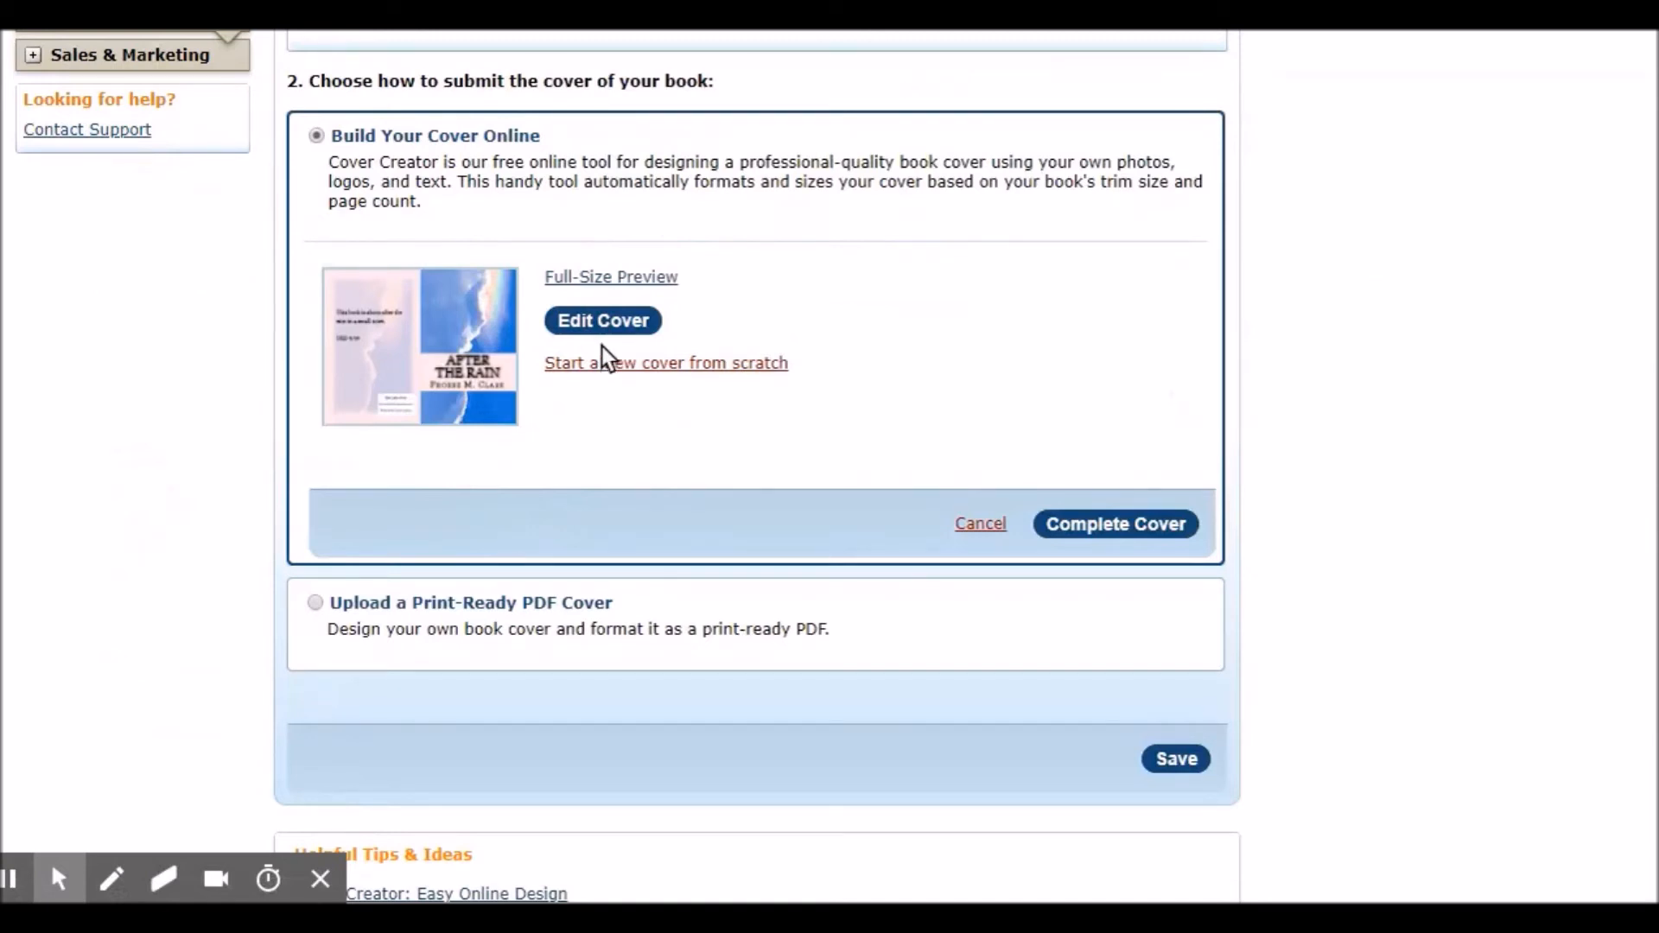
left_click(621, 278)
left_click(1139, 528)
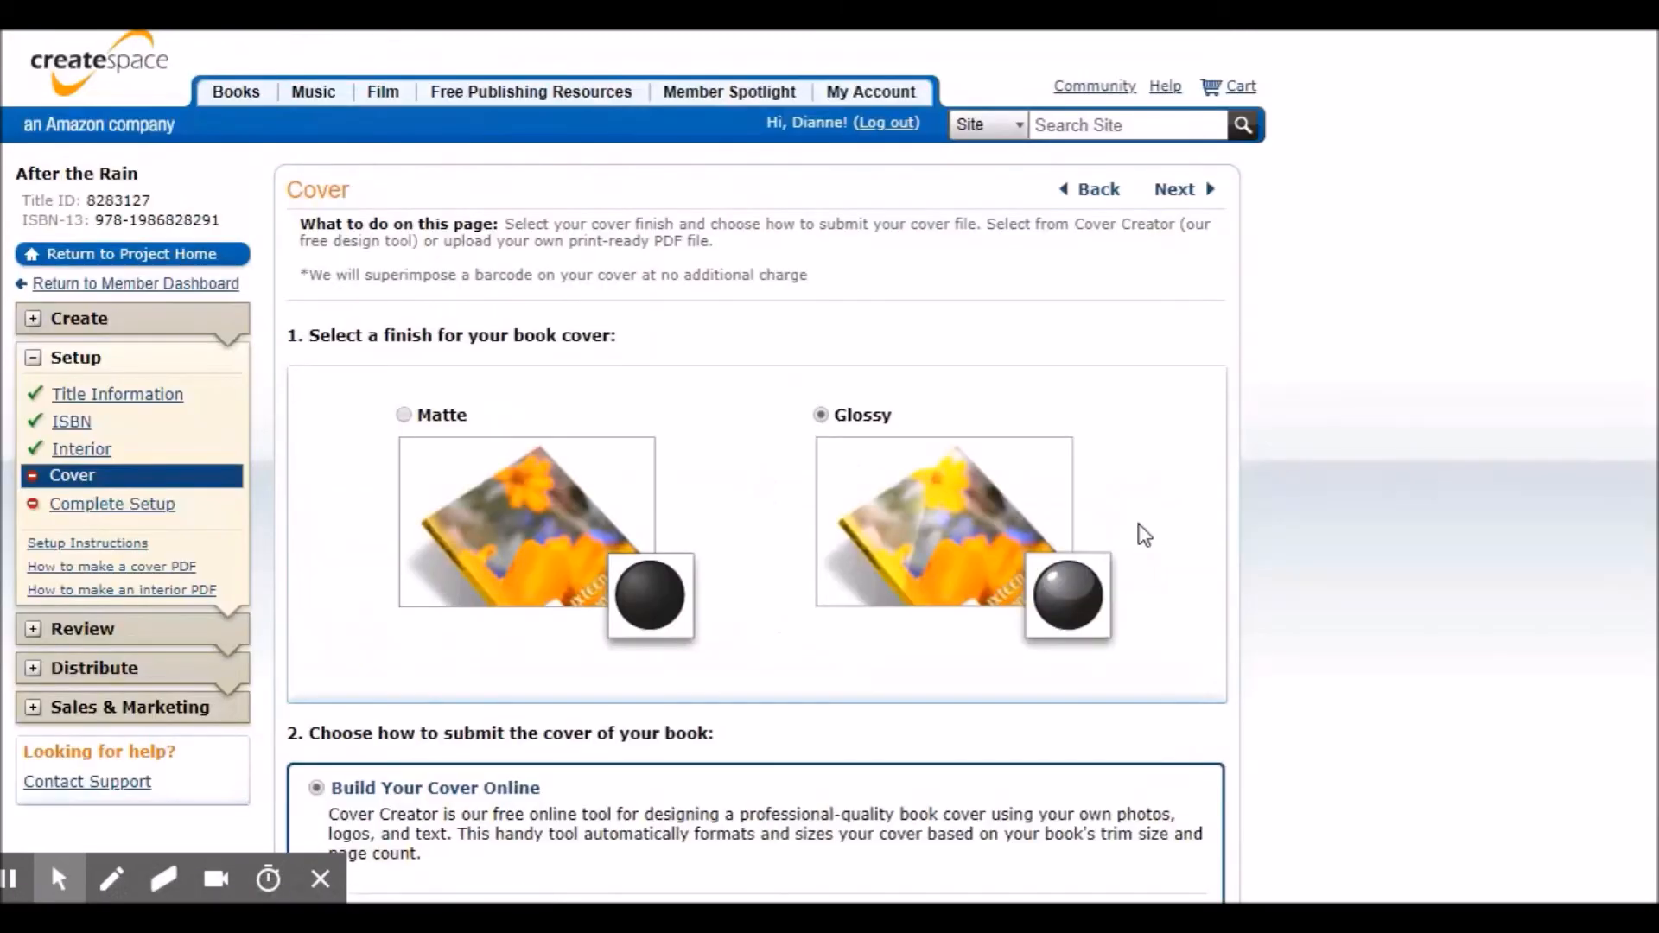